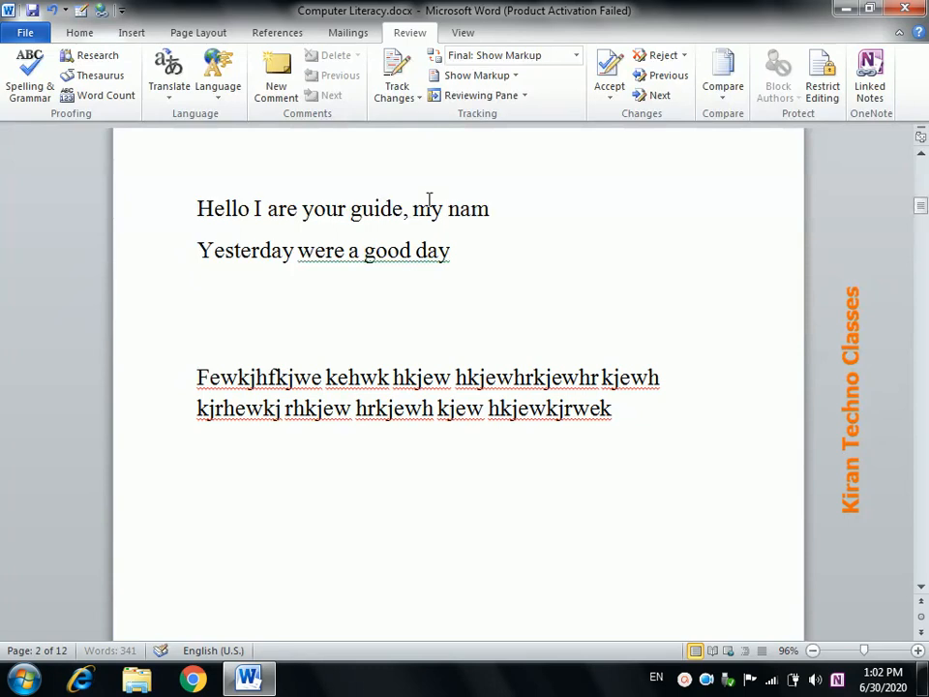
End page 2's 'my name is' line with the guide's name and a full stop, then add a new line.
text(is ek)
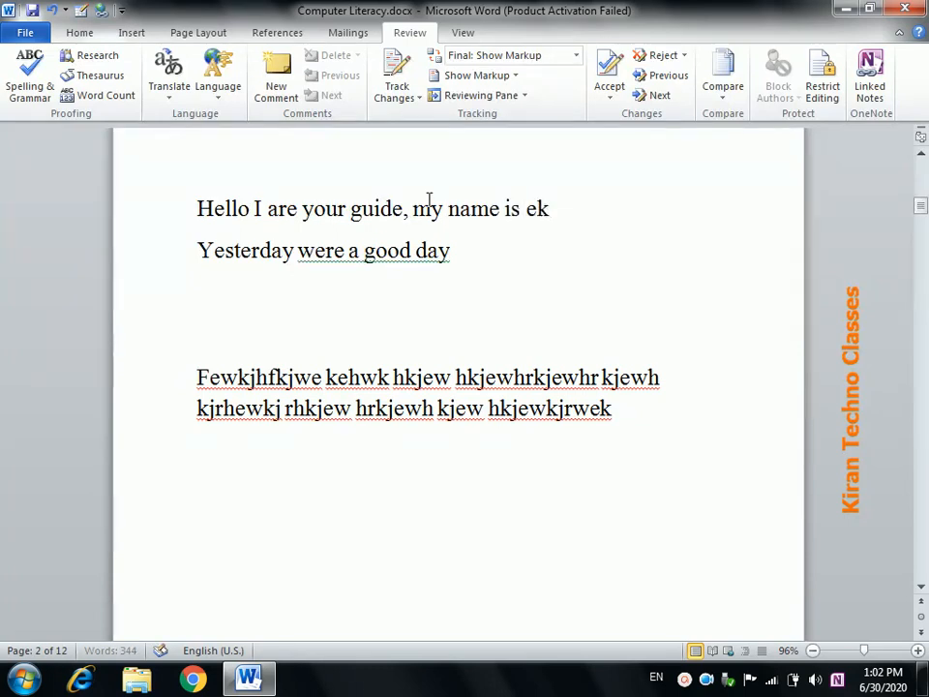
text(ta midd)
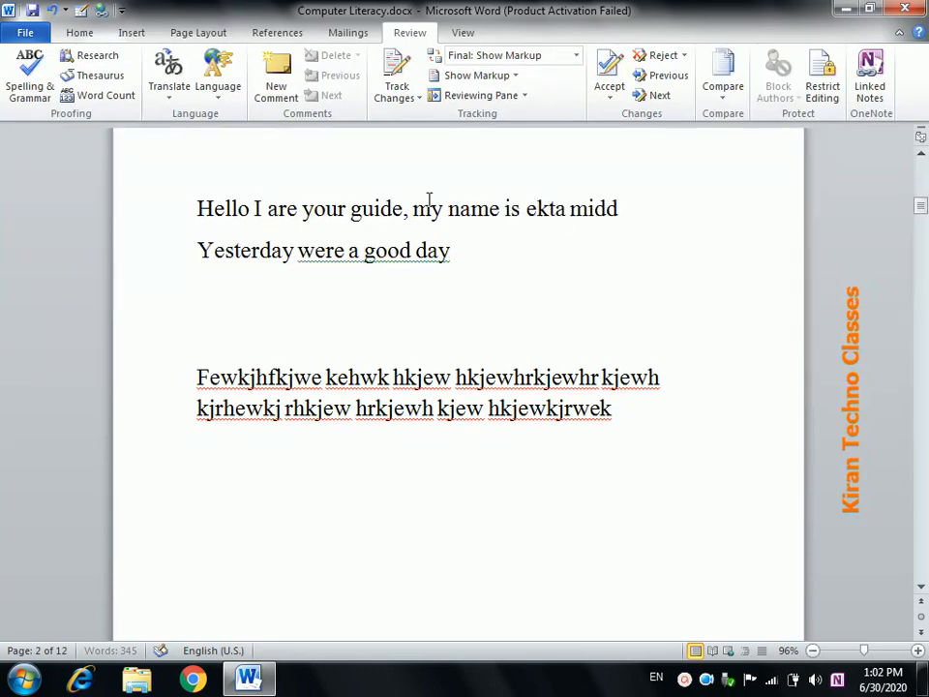
text(ha)
text(.)
key(Return)
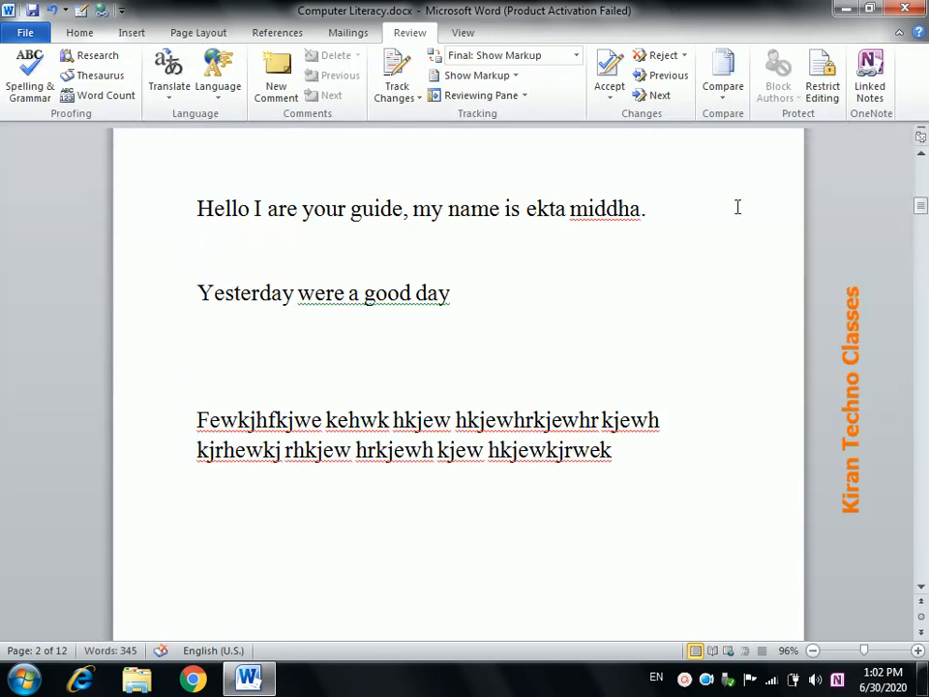
drag(920, 205, 920, 167)
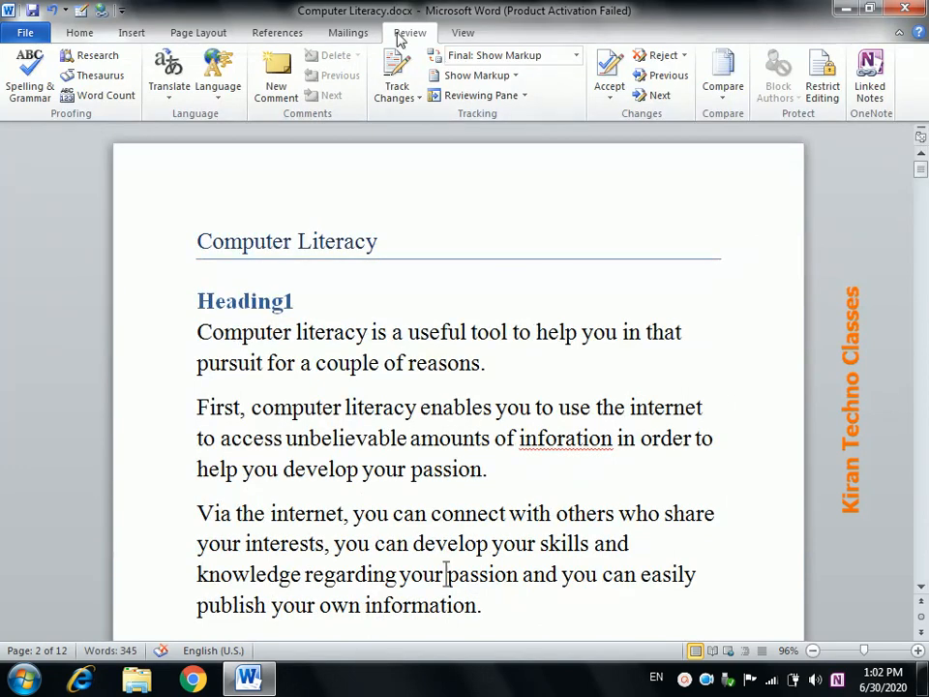
Run Spelling & Grammar from the Computer Literacy title and change 'inforation' to 'information'.
click(24, 87)
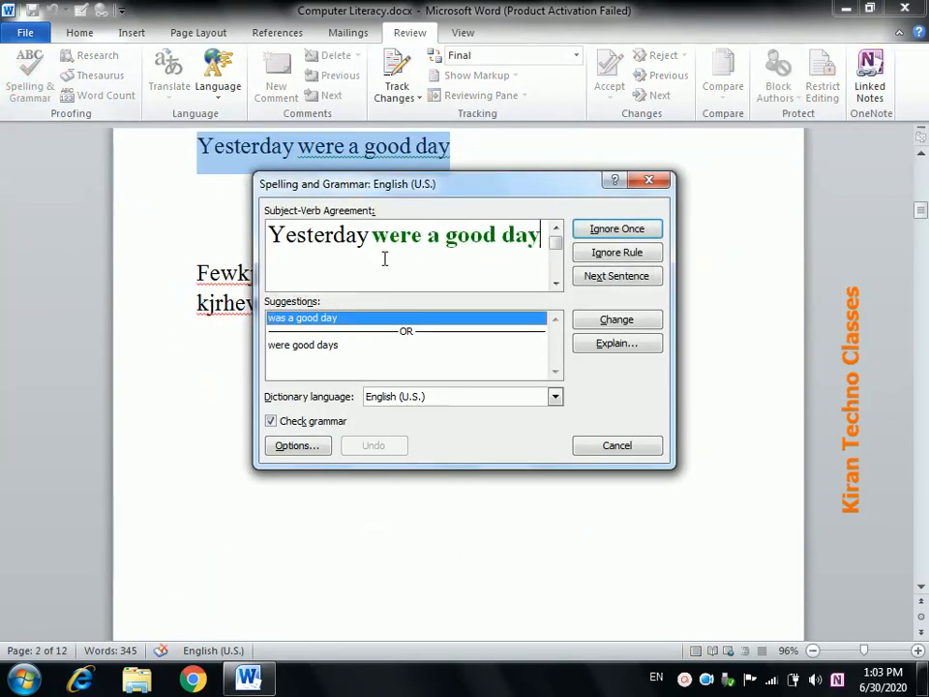
click(598, 446)
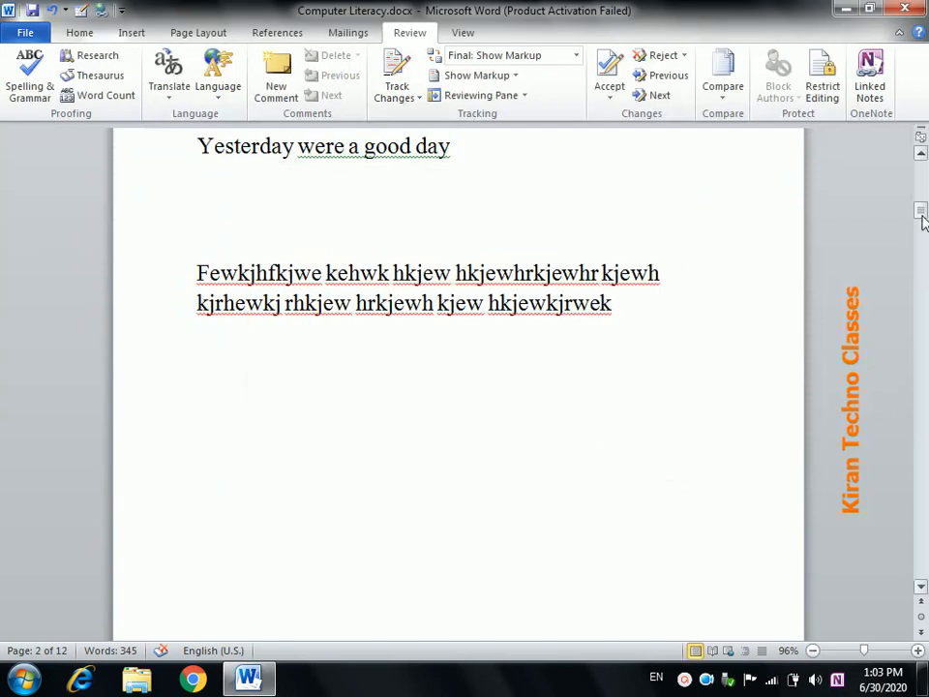
drag(920, 213, 920, 164)
click(194, 238)
click(29, 85)
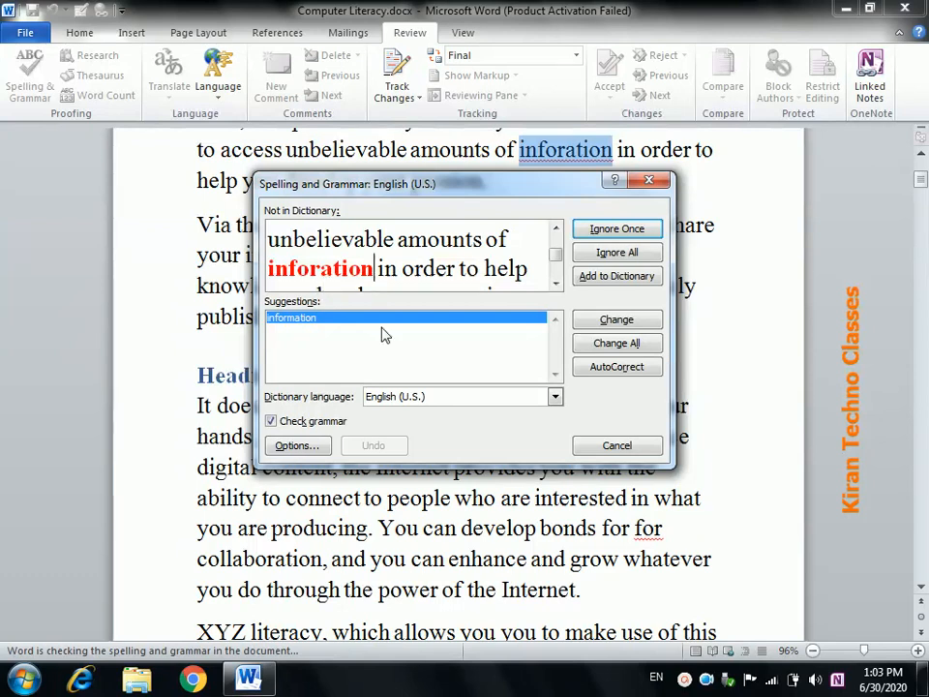
click(615, 319)
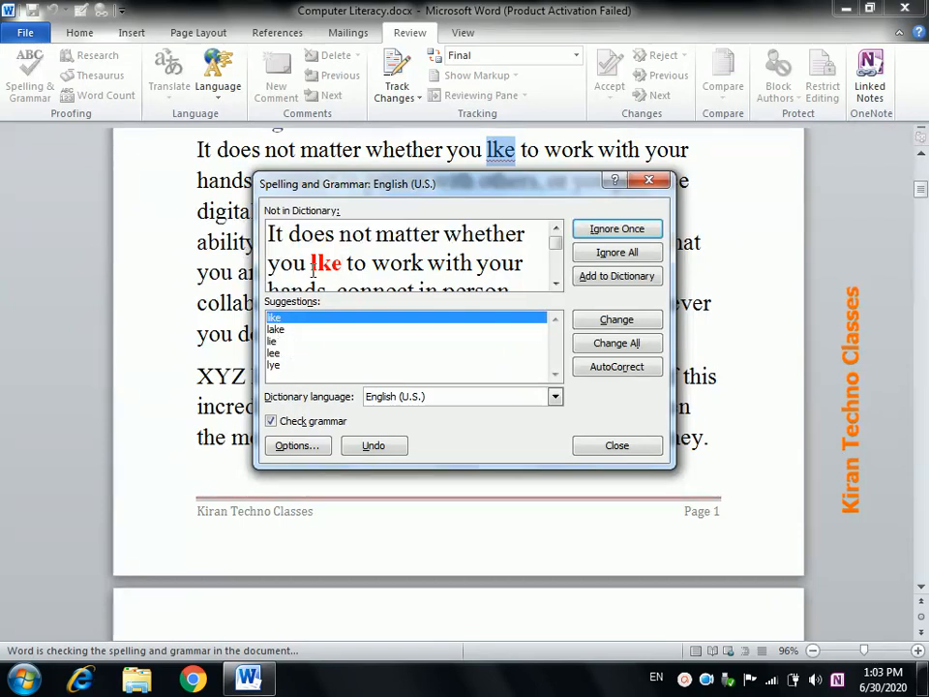
Change the misspelling 'lke' to the suggested 'like'.
click(282, 341)
click(287, 352)
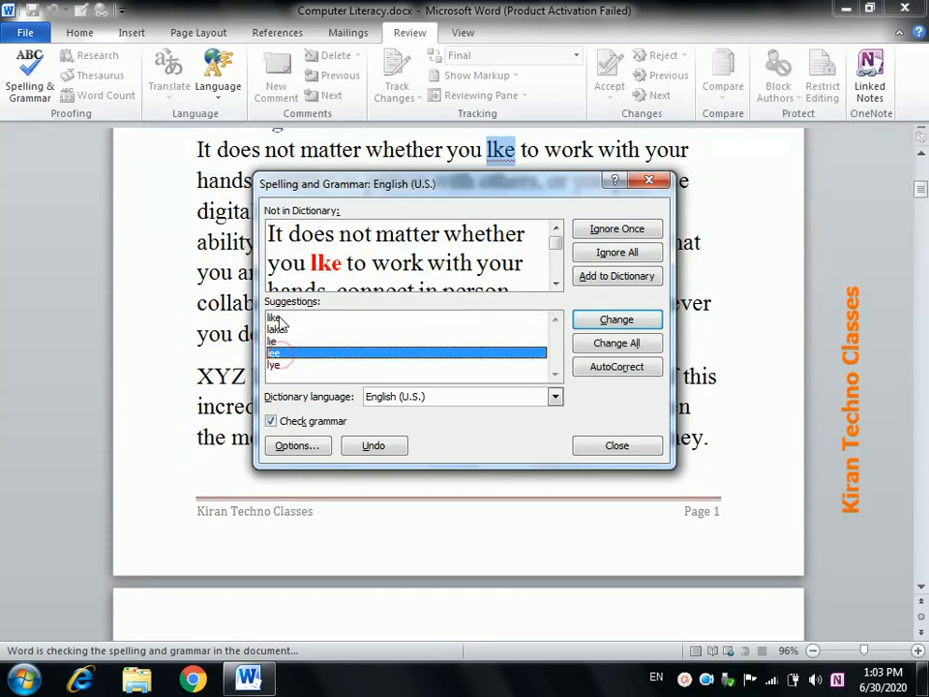
click(296, 318)
click(631, 323)
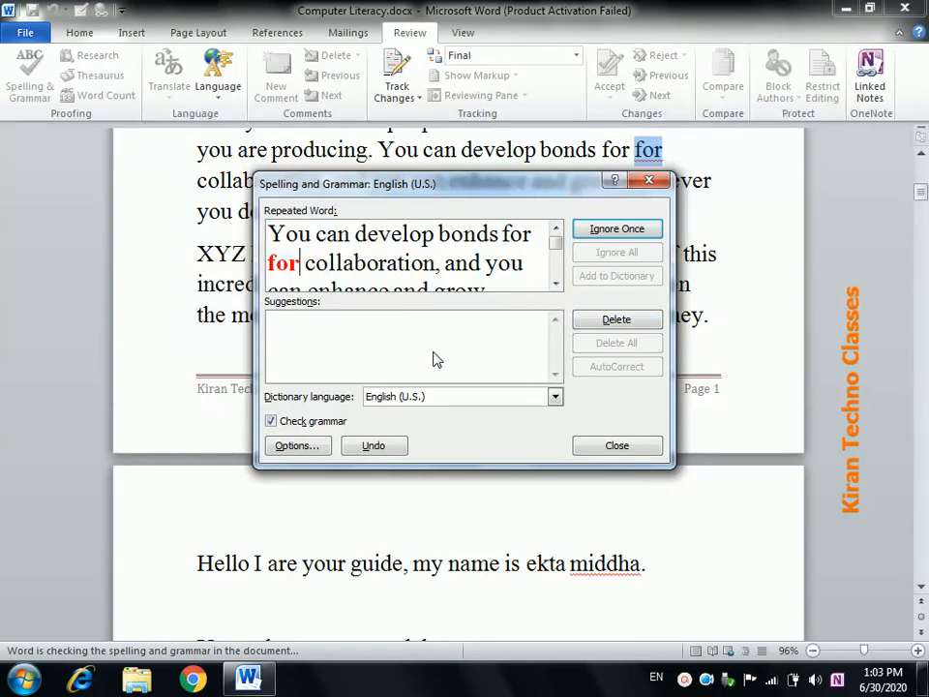
Delete the repeated words 'for' and 'you', and move past the flagged surname.
click(614, 322)
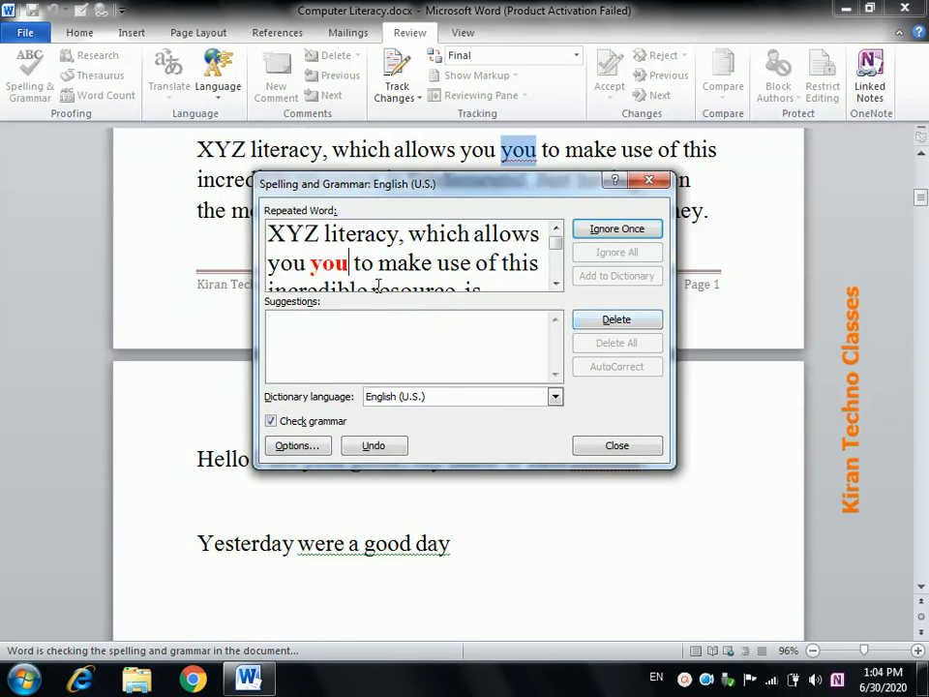
click(591, 323)
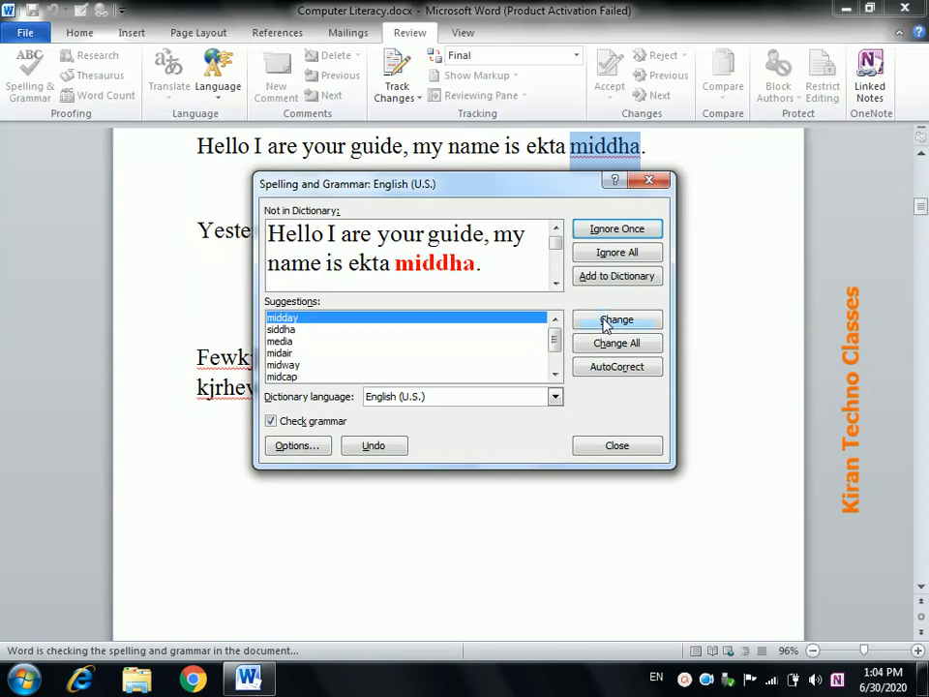
click(594, 280)
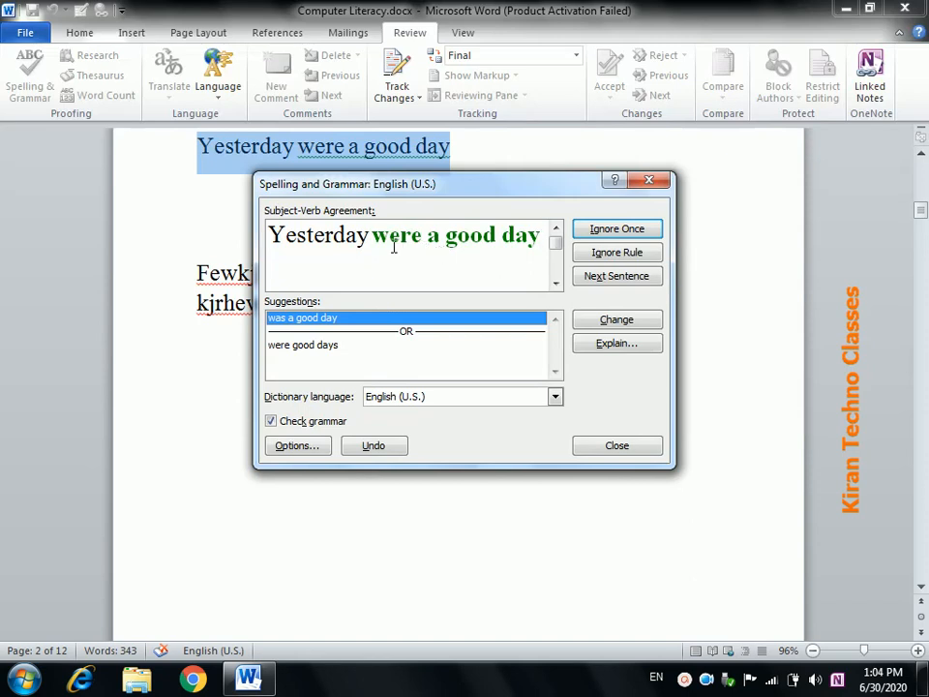
Fix 'Yesterday were a good day' with the 'was a good day' grammar suggestion.
click(348, 325)
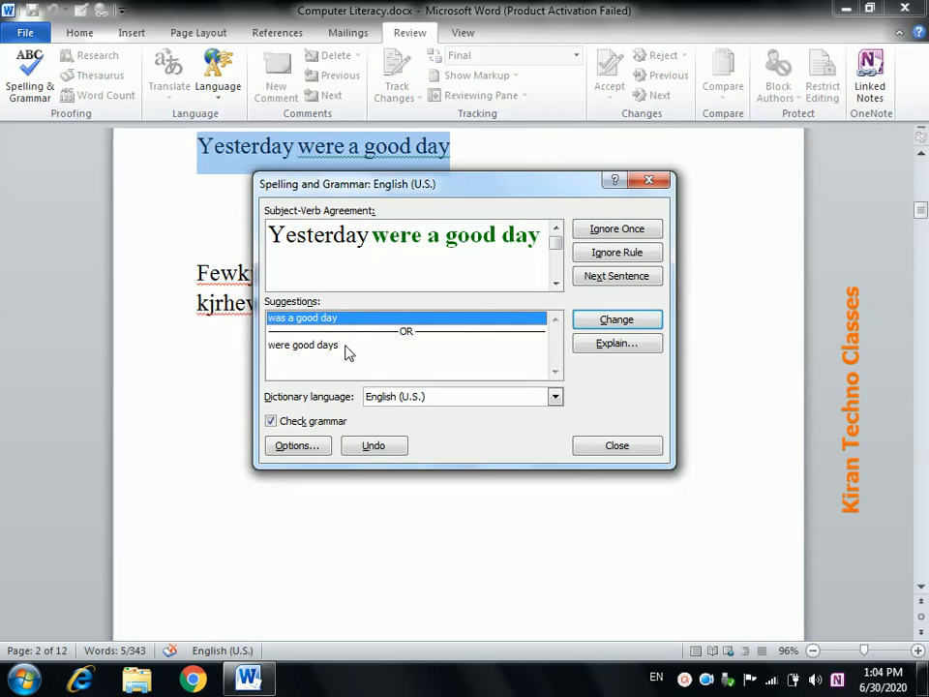
click(343, 346)
click(329, 324)
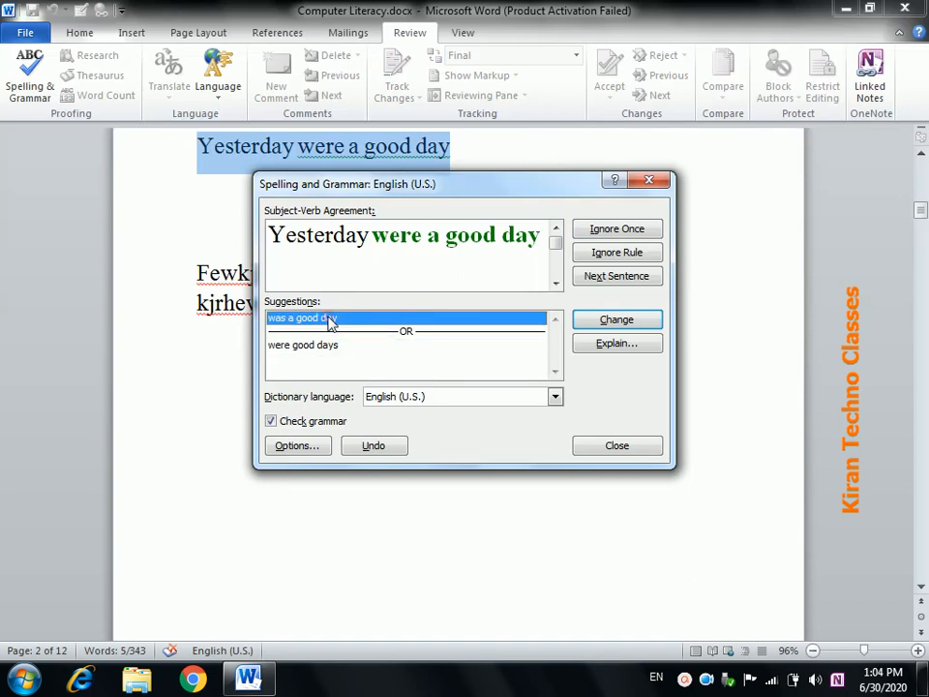
click(324, 346)
click(324, 321)
click(327, 346)
click(325, 321)
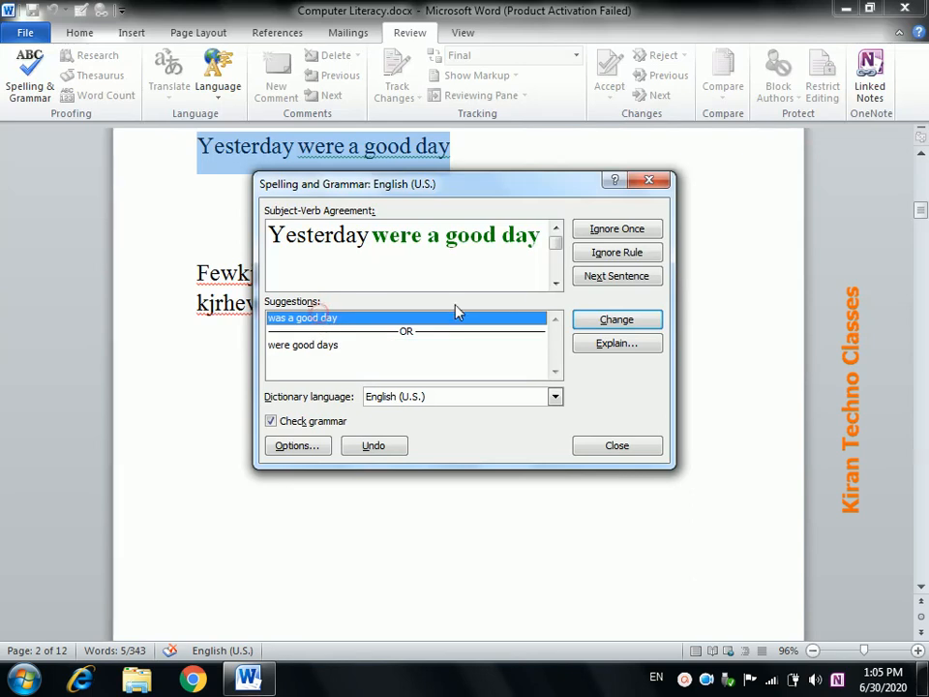
click(615, 322)
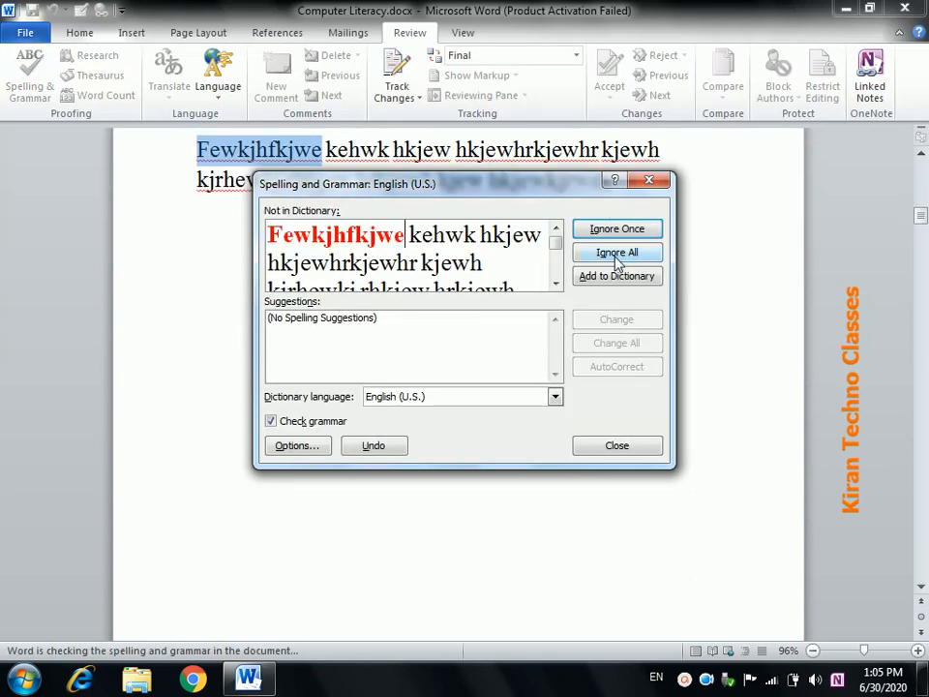
Ignore all occurrences of the nonsense words in the gibberish paragraph.
click(618, 253)
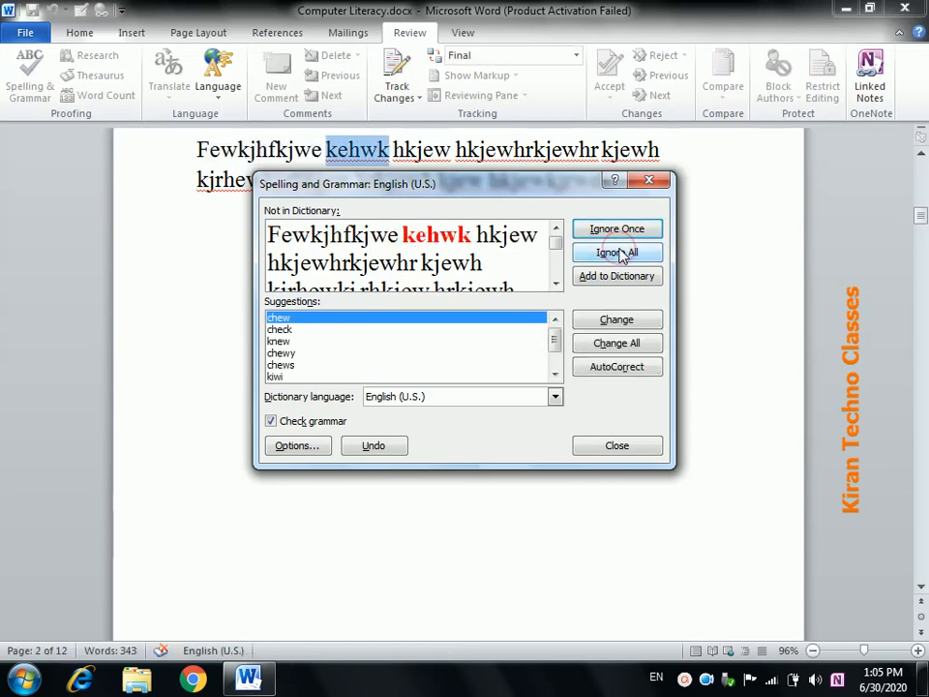
click(617, 253)
click(617, 253)
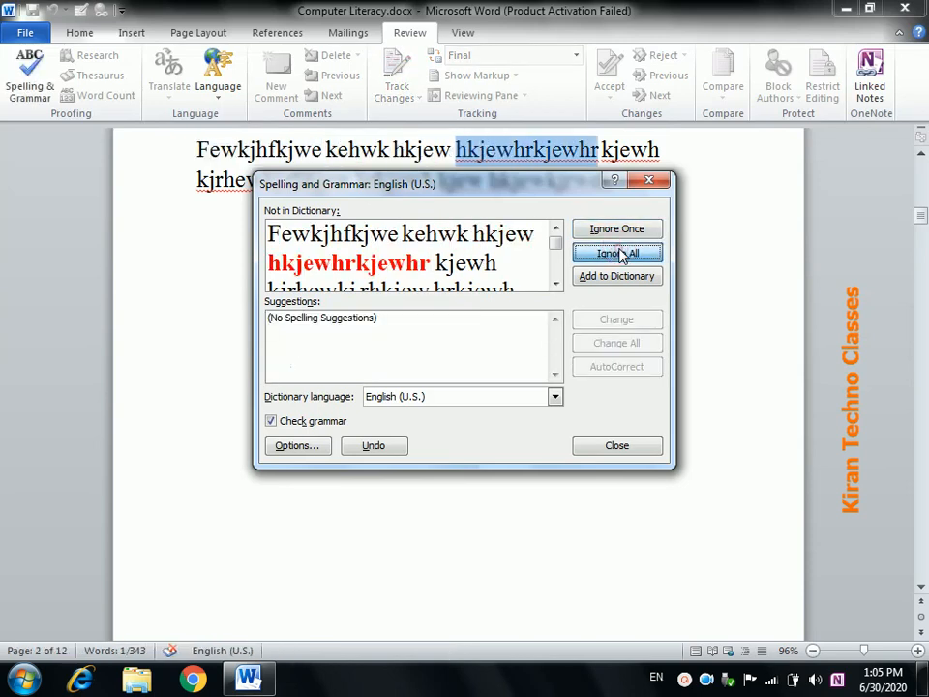
click(617, 254)
click(617, 253)
click(617, 253)
click(618, 253)
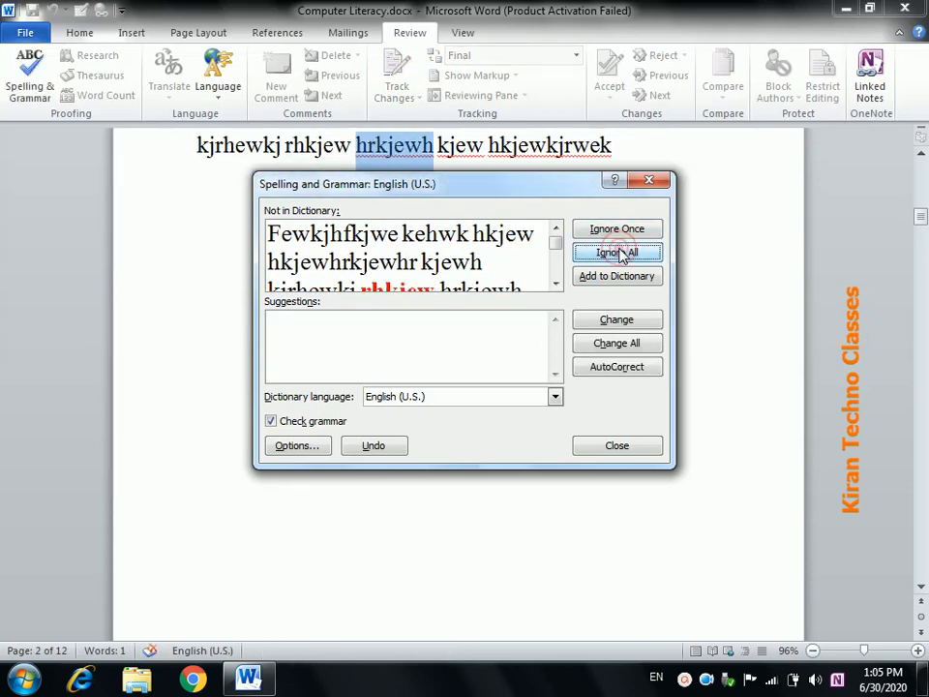
click(617, 254)
click(617, 254)
click(619, 252)
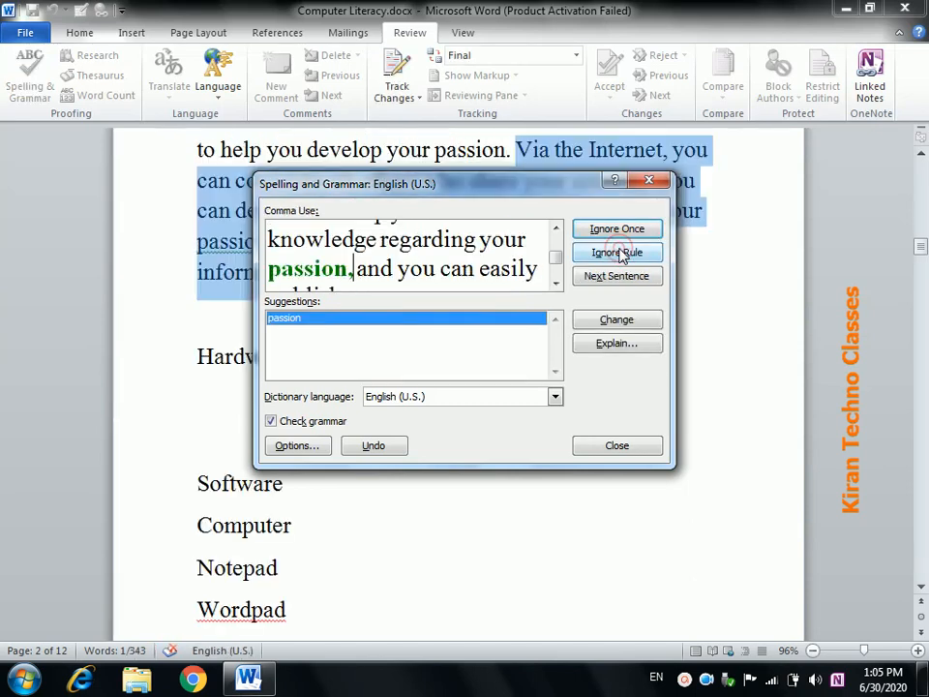
Resolve the comma after 'passion', correct 'Wordpad' to 'WordPad' and 'Ms' to 'MS'.
click(624, 321)
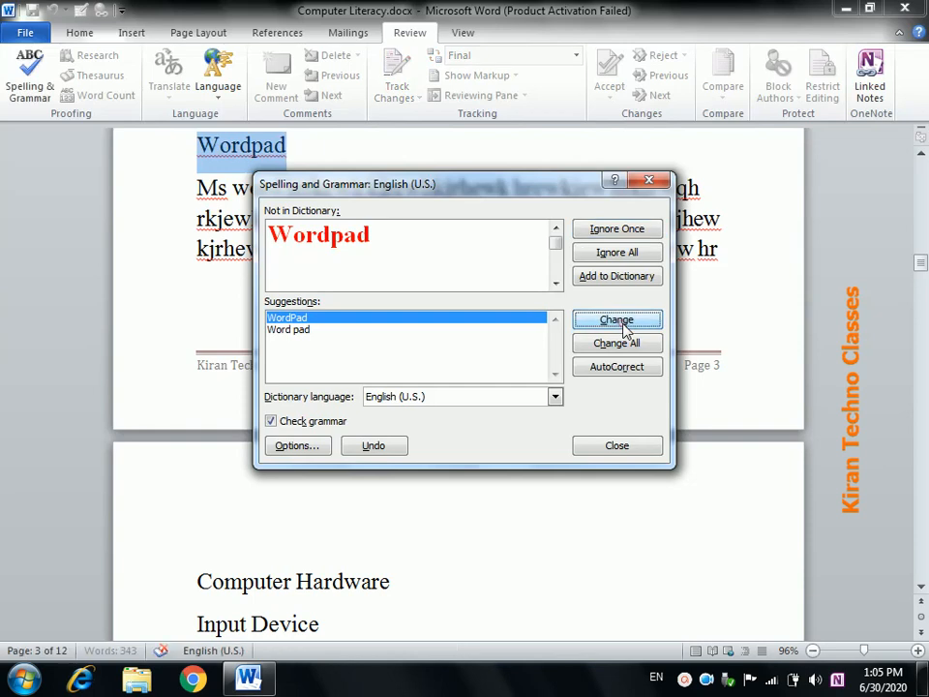
click(624, 325)
click(624, 324)
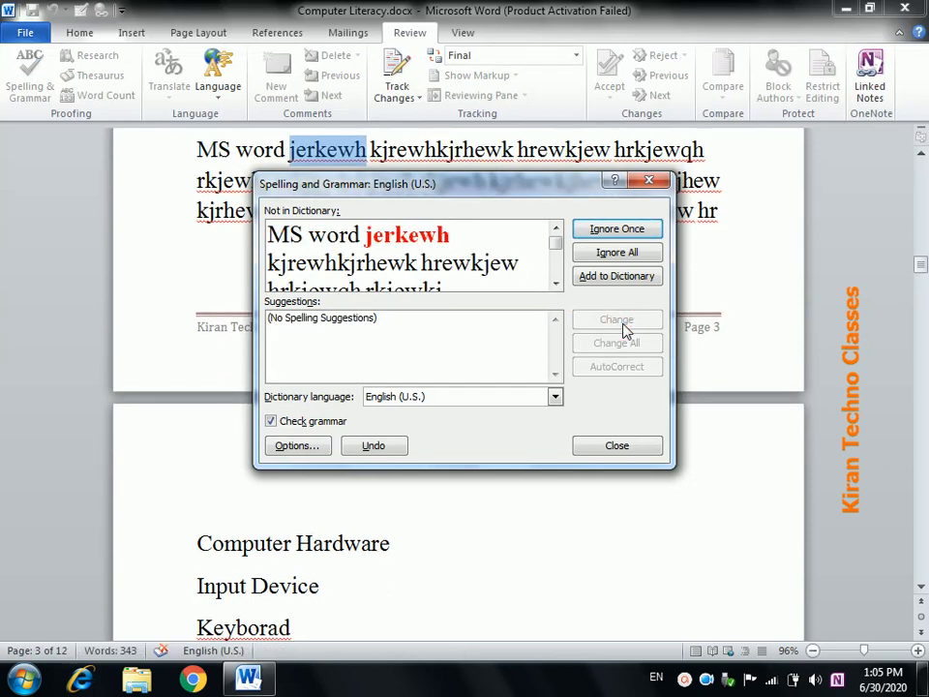
Skip 'jerkewh' and 'kjrewhkjrhewk' once, then ignore every remaining nonsense word.
click(604, 232)
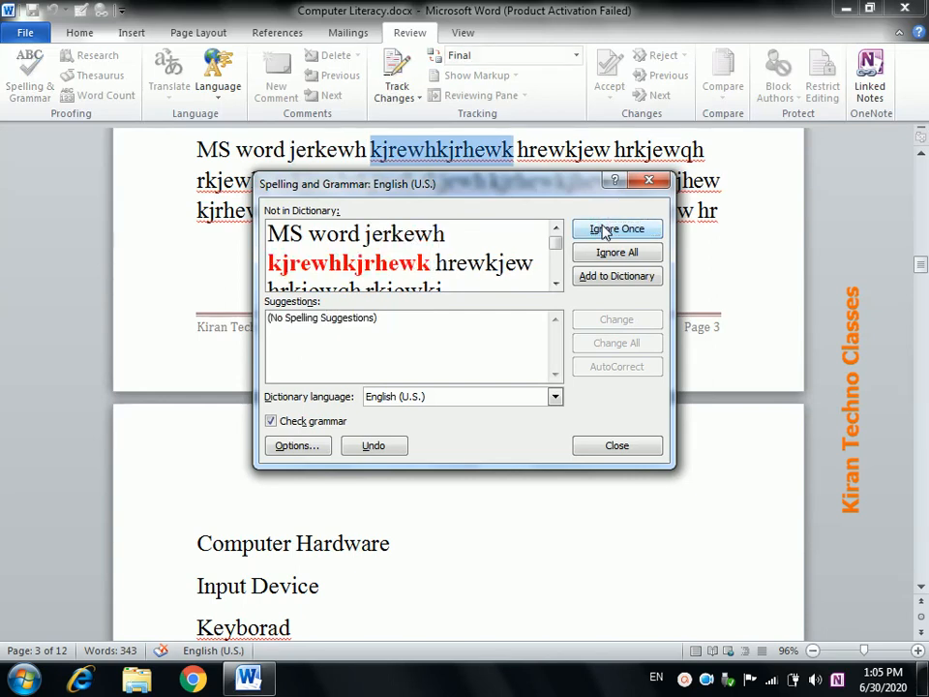
click(603, 232)
click(613, 253)
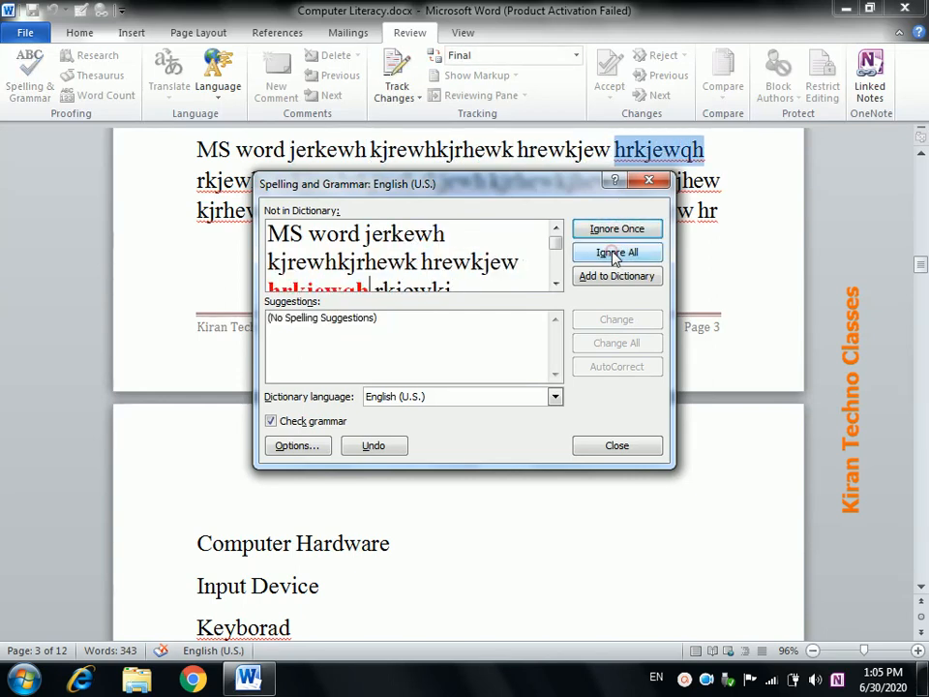
click(613, 254)
click(613, 254)
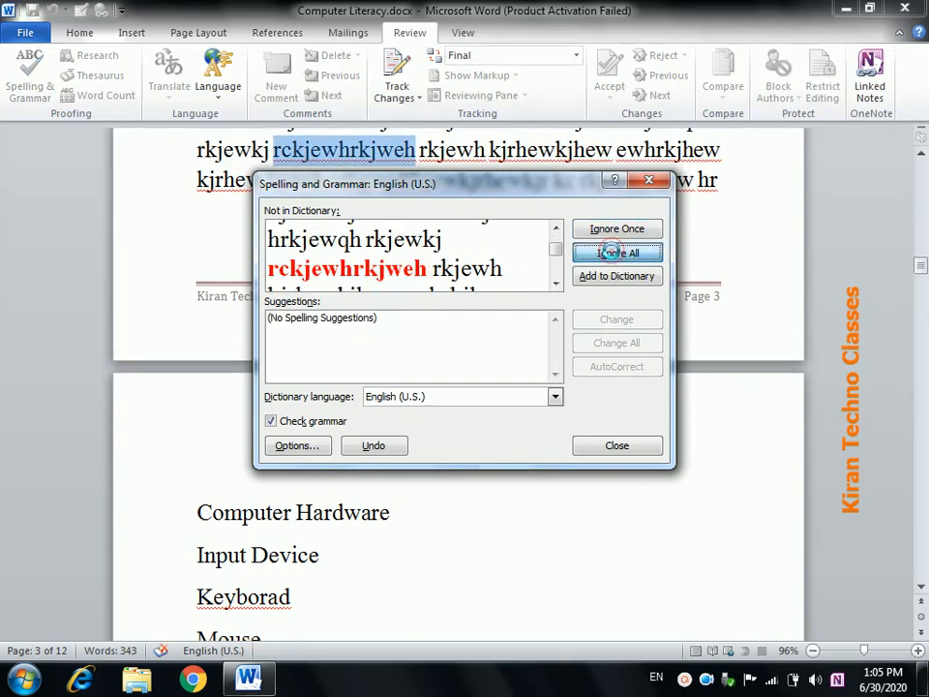
click(613, 253)
click(613, 253)
click(613, 253)
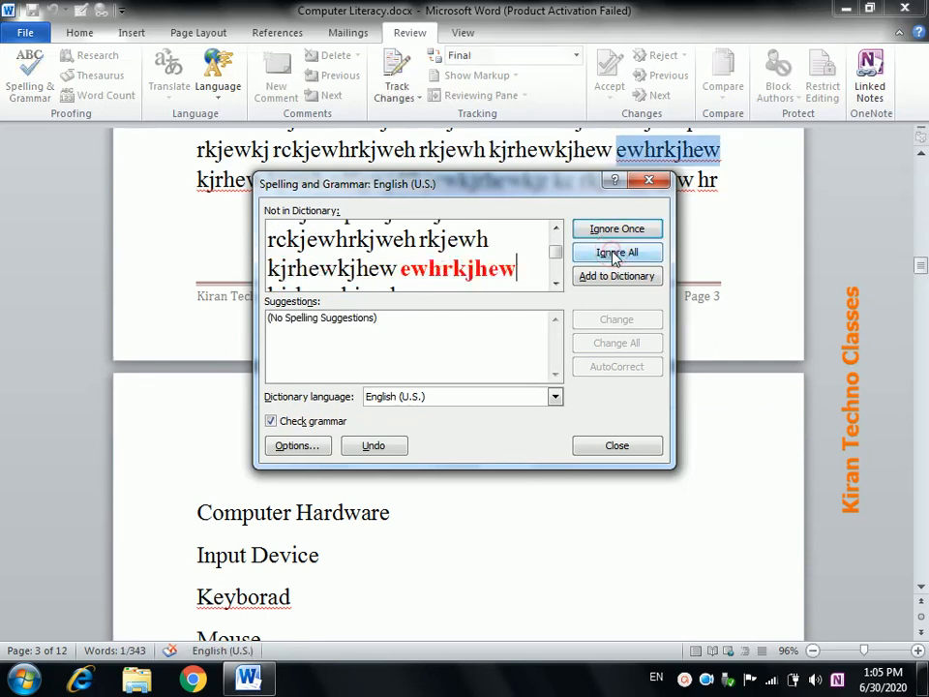
click(613, 254)
click(614, 254)
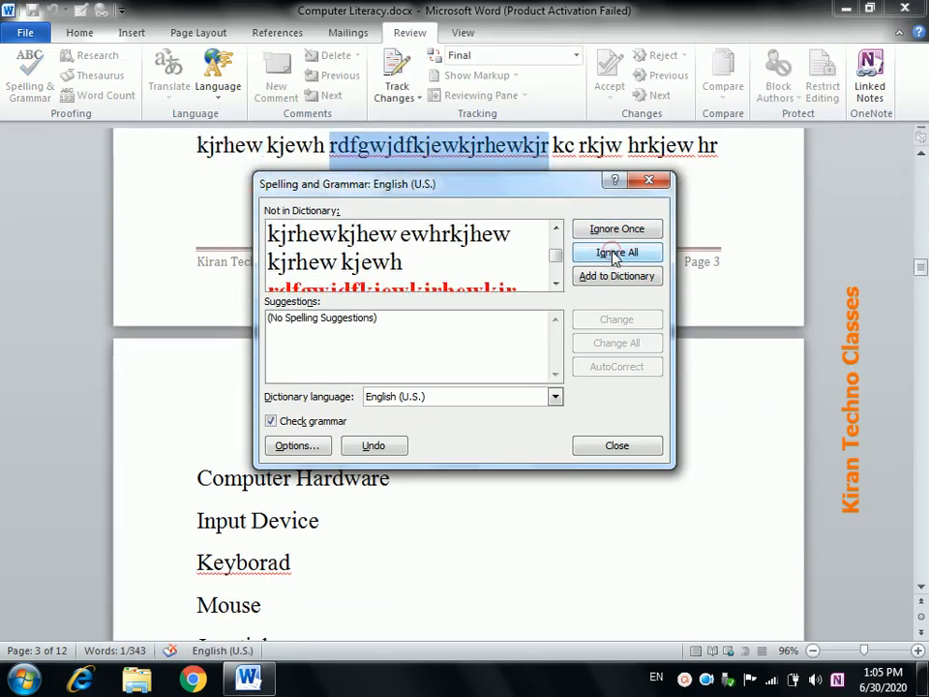
click(614, 254)
click(613, 253)
click(613, 253)
click(614, 254)
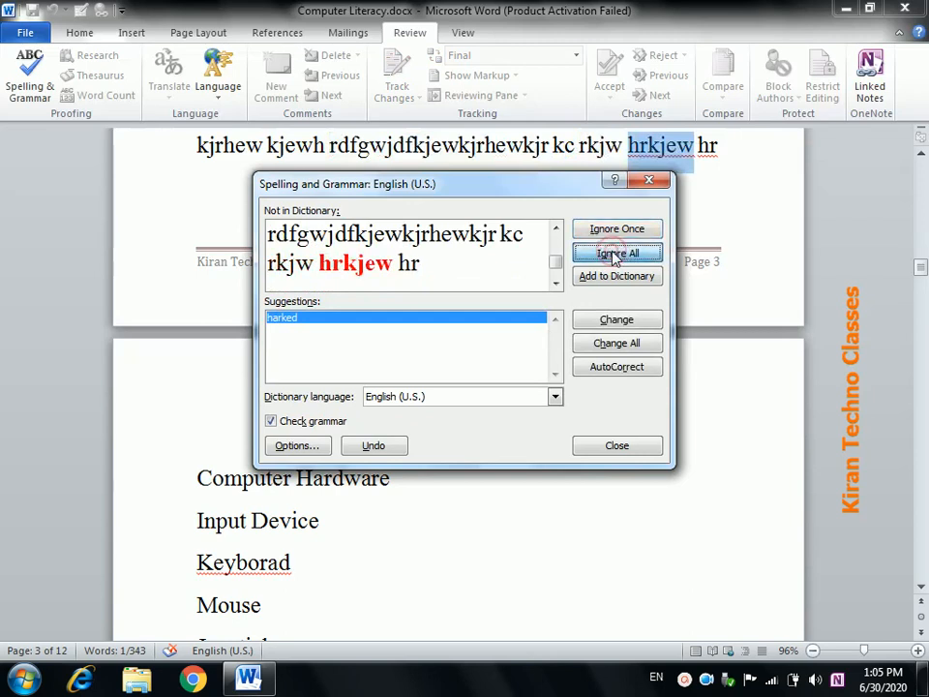
click(614, 253)
click(613, 254)
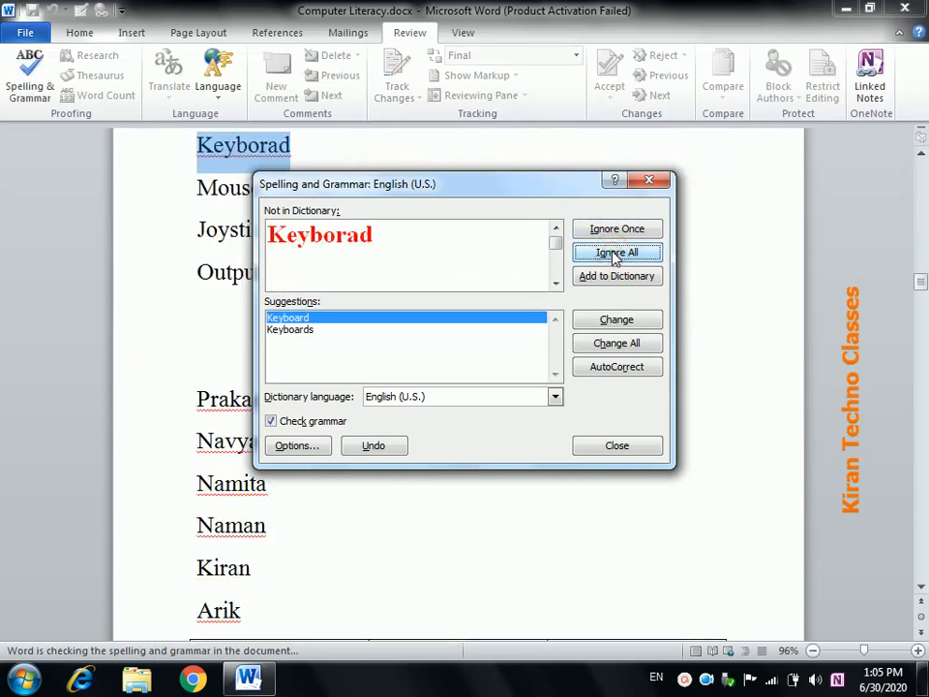
Correct 'Keyborad', add the flagged names and 'jfhdskjfh' to the dictionary, and change 'kjds' to 'kids'.
click(624, 321)
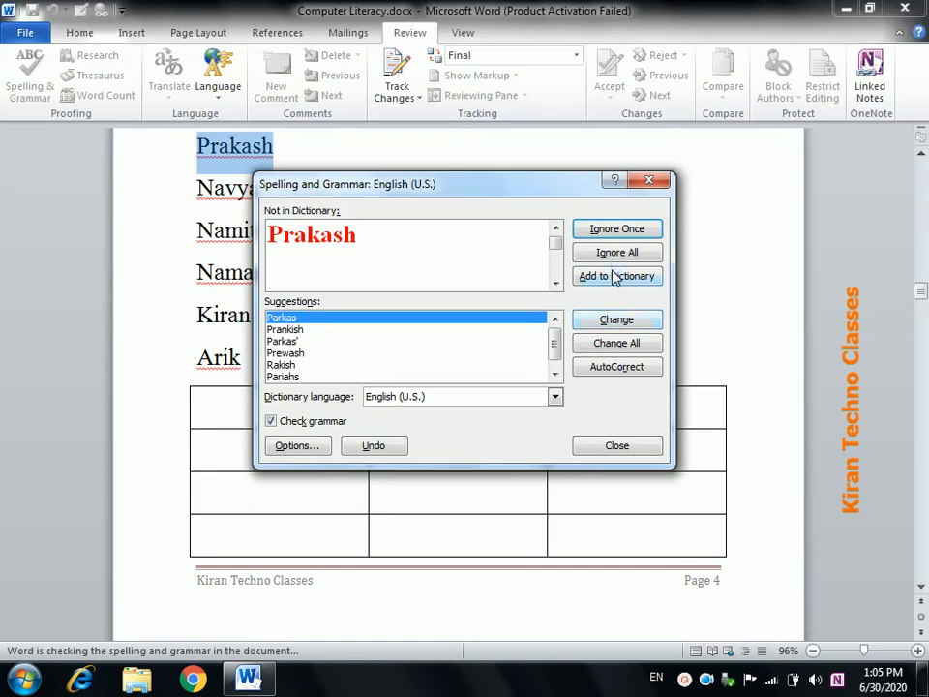
click(615, 277)
click(615, 276)
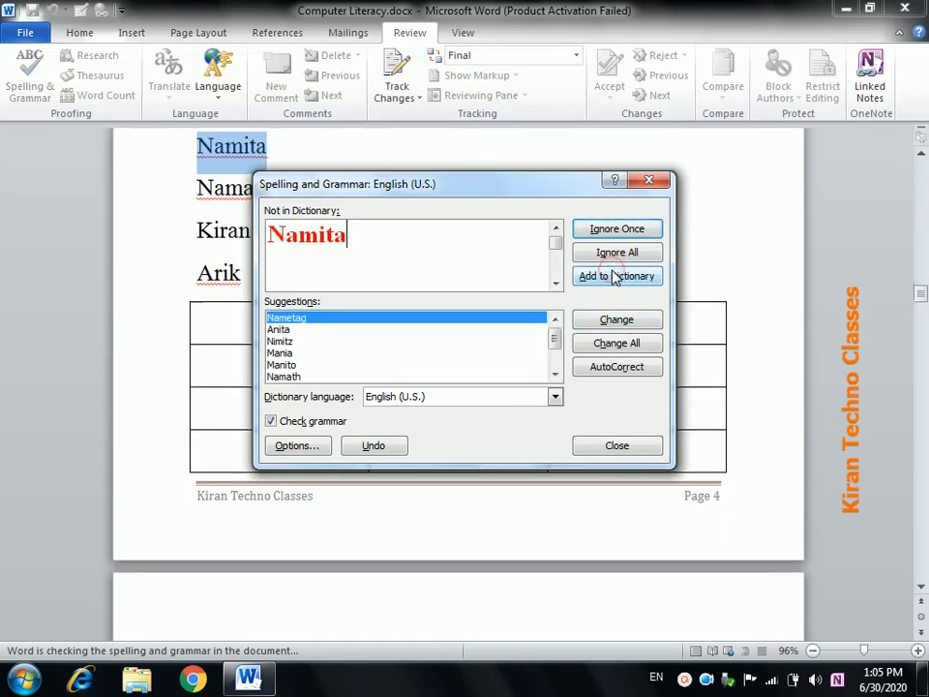
click(616, 277)
click(616, 277)
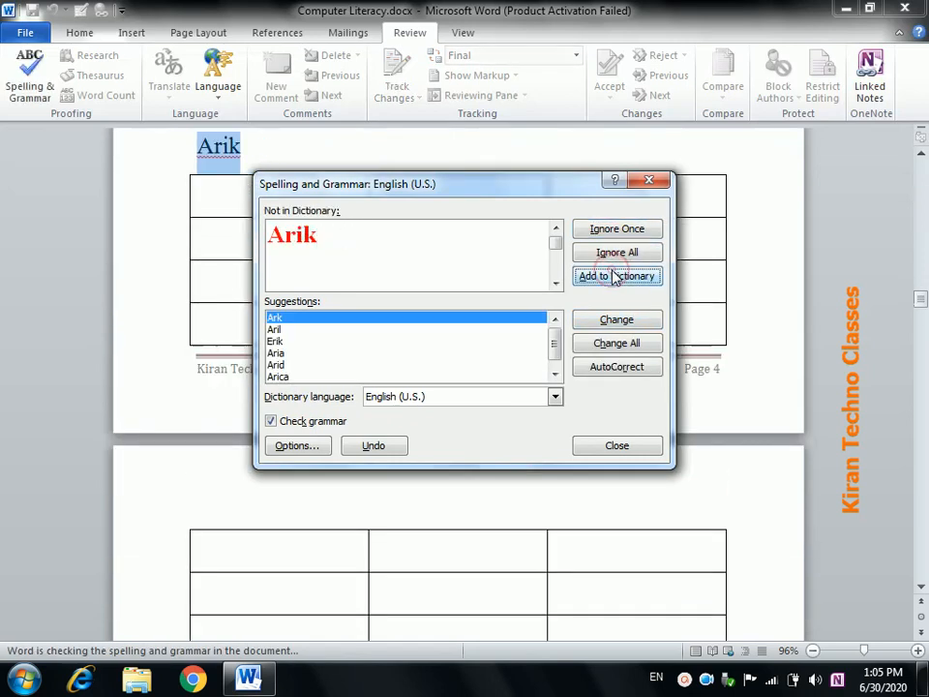
click(615, 277)
click(615, 277)
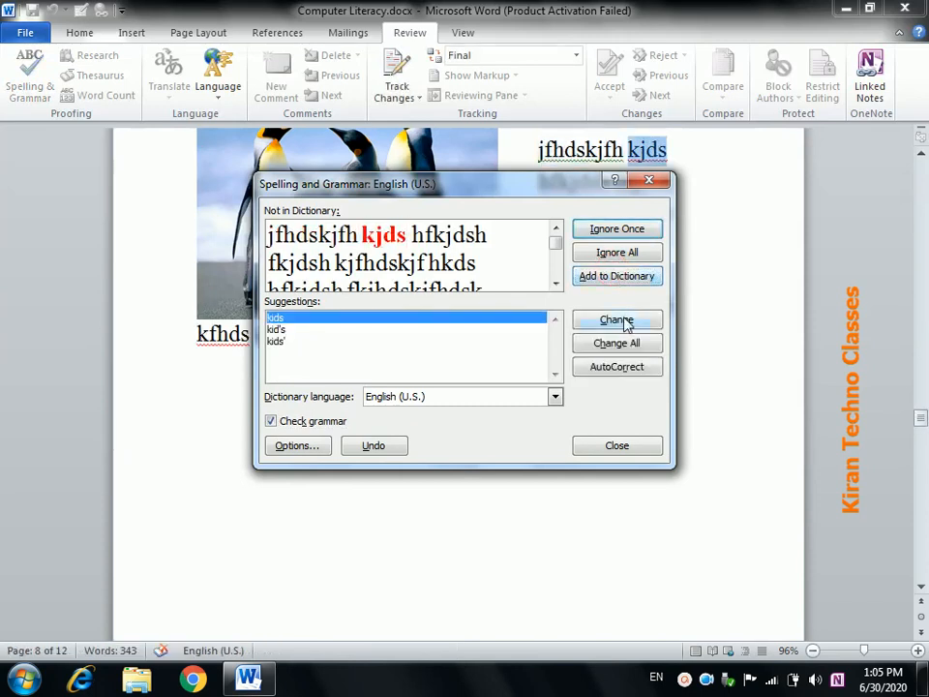
click(620, 319)
Close the spelling check and return to the top of page 1.
click(636, 446)
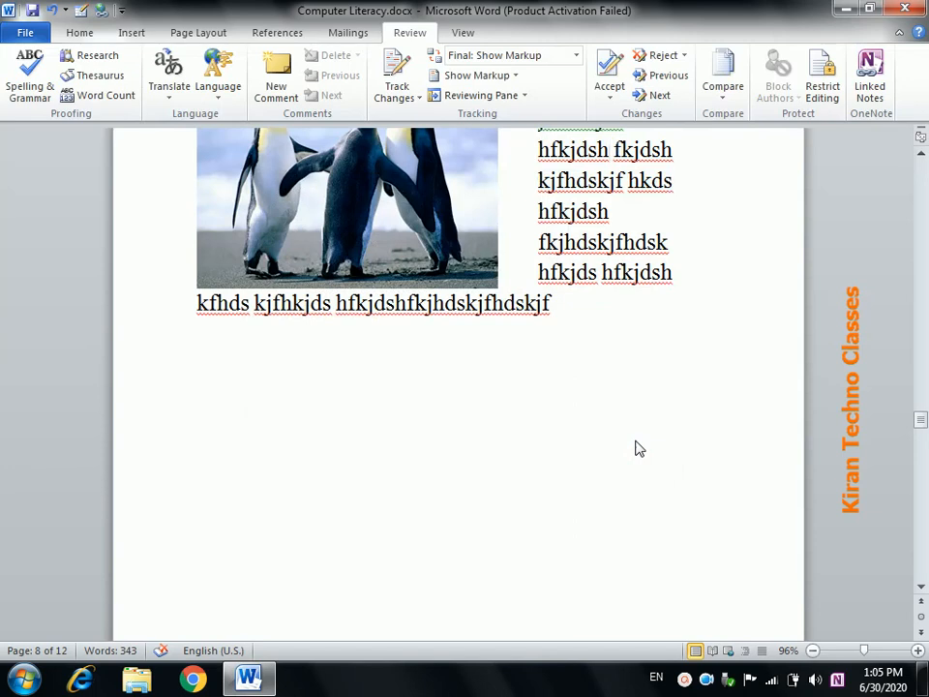
drag(921, 423, 920, 169)
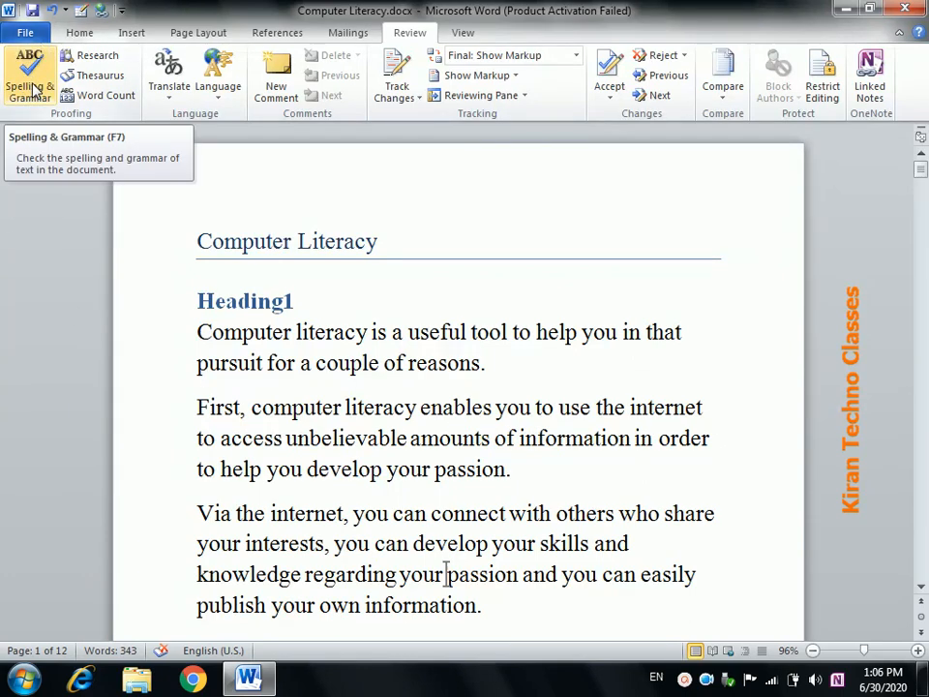
click(88, 66)
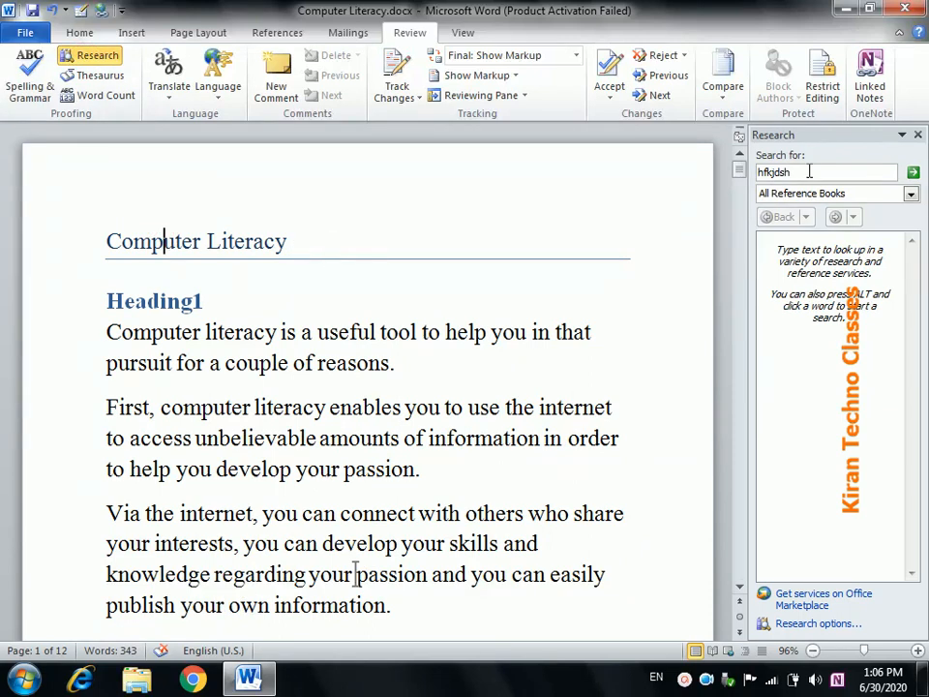
click(915, 135)
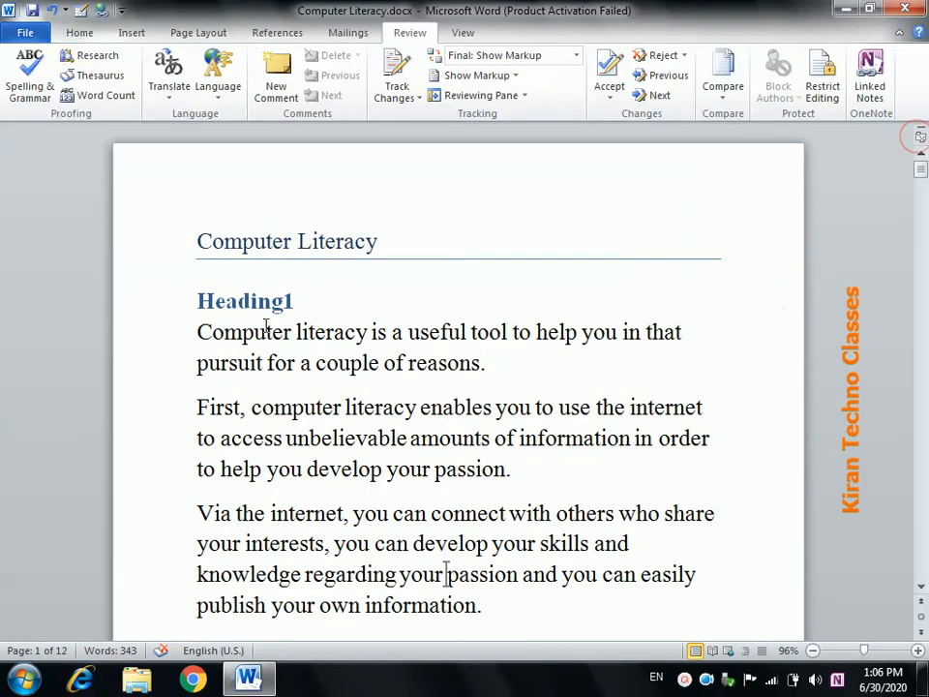
click(685, 680)
click(825, 640)
click(101, 56)
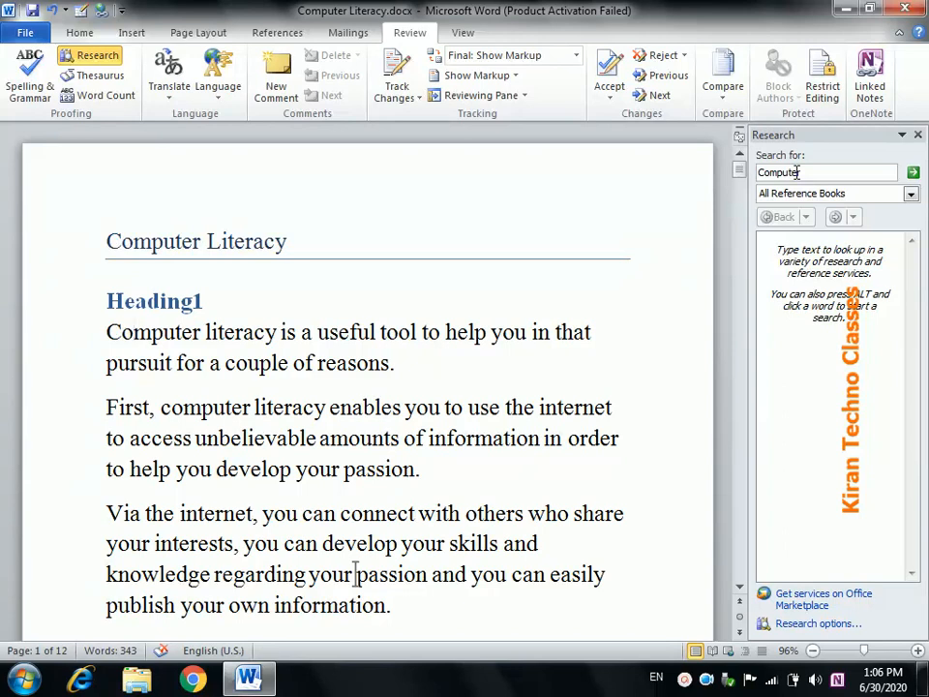
click(912, 172)
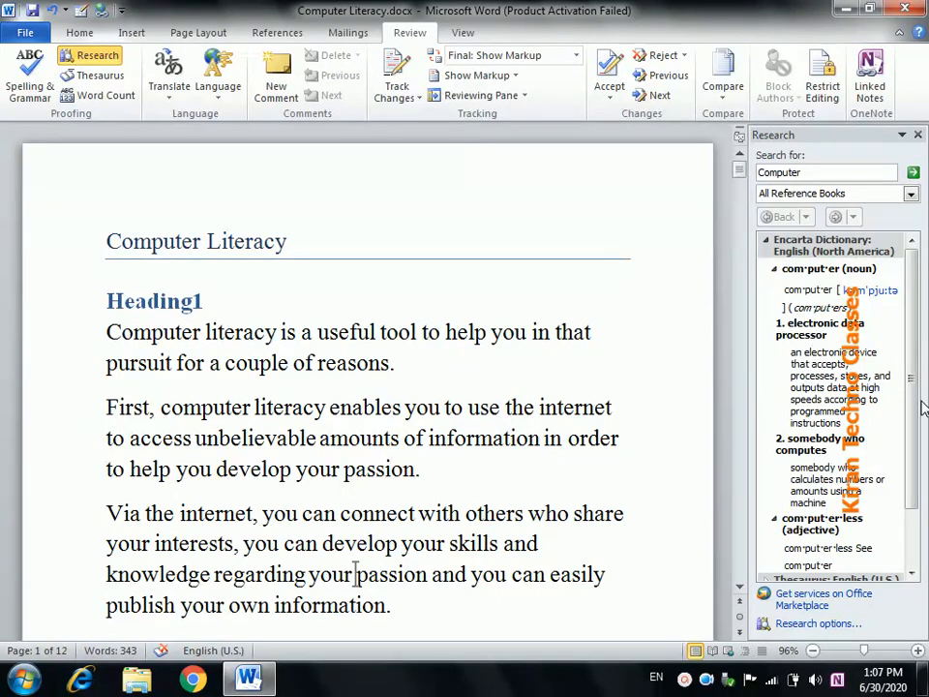
scroll(912, 373, down, 2)
scroll(913, 377, up, 2)
click(917, 136)
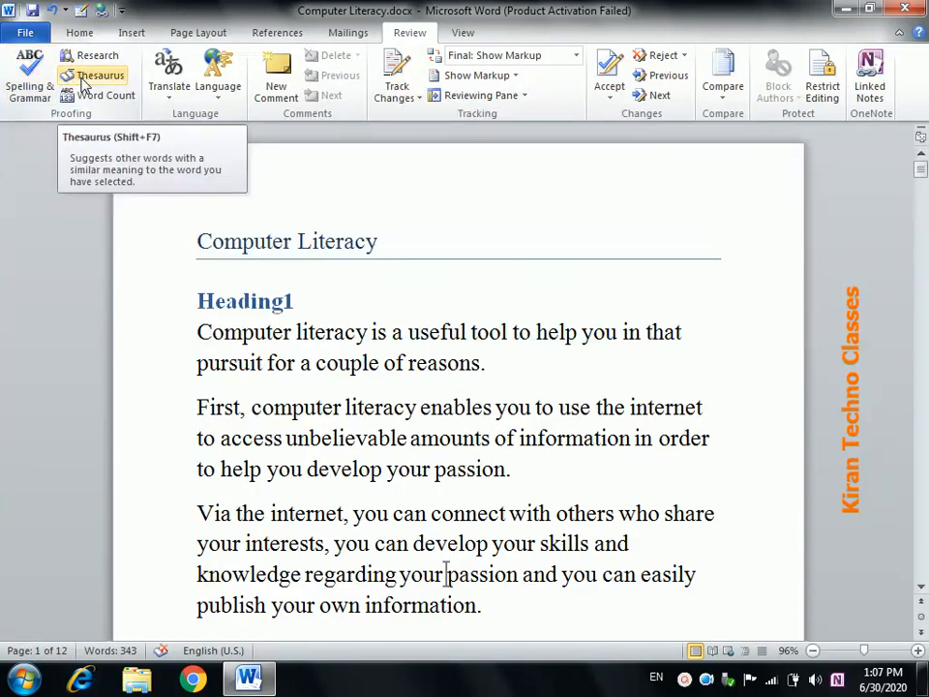
Replace 'develop' with 'nurture', found among the Thesaurus synonyms of 'grow'.
click(82, 77)
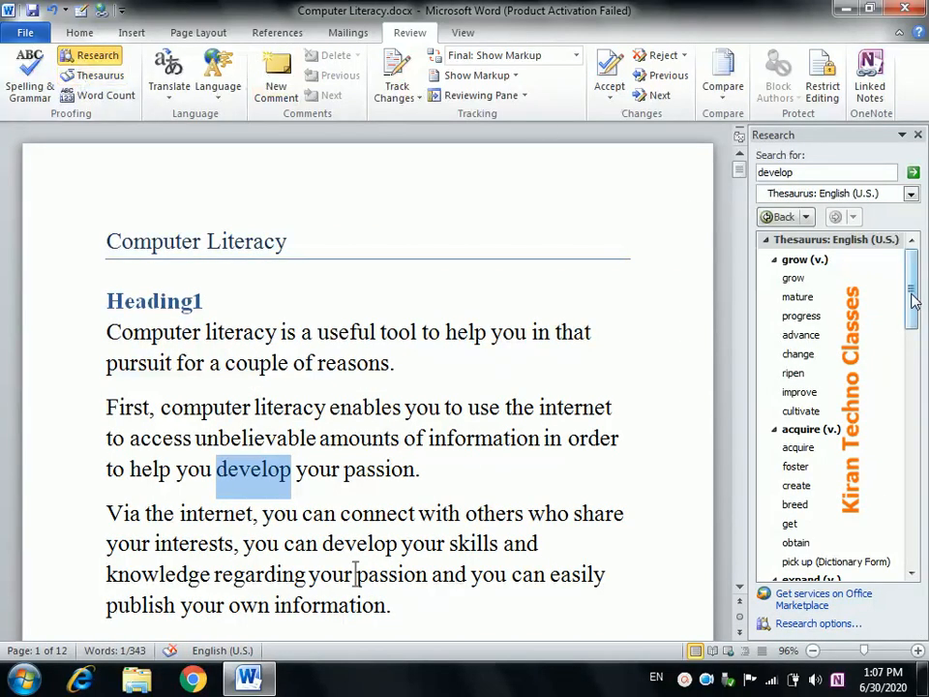
drag(912, 300, 926, 174)
click(799, 284)
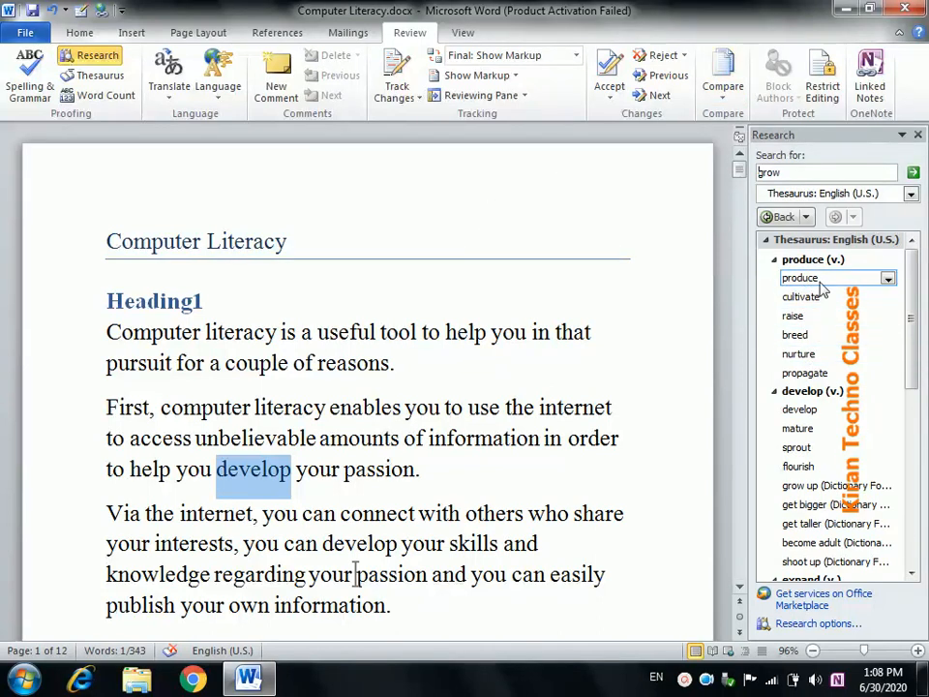
click(914, 173)
mouse_move(887, 356)
click(887, 355)
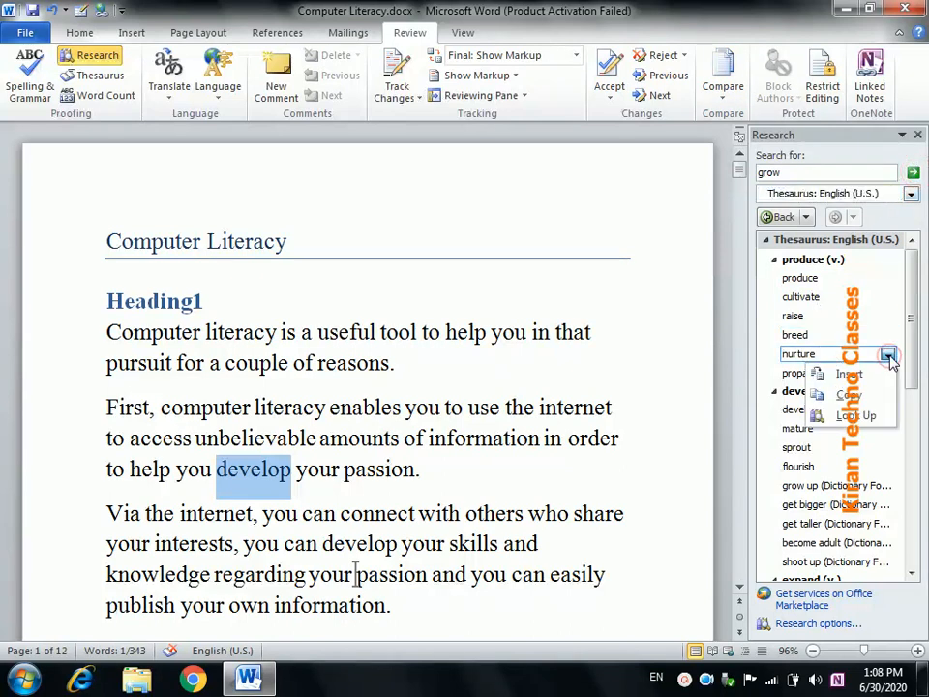
click(878, 380)
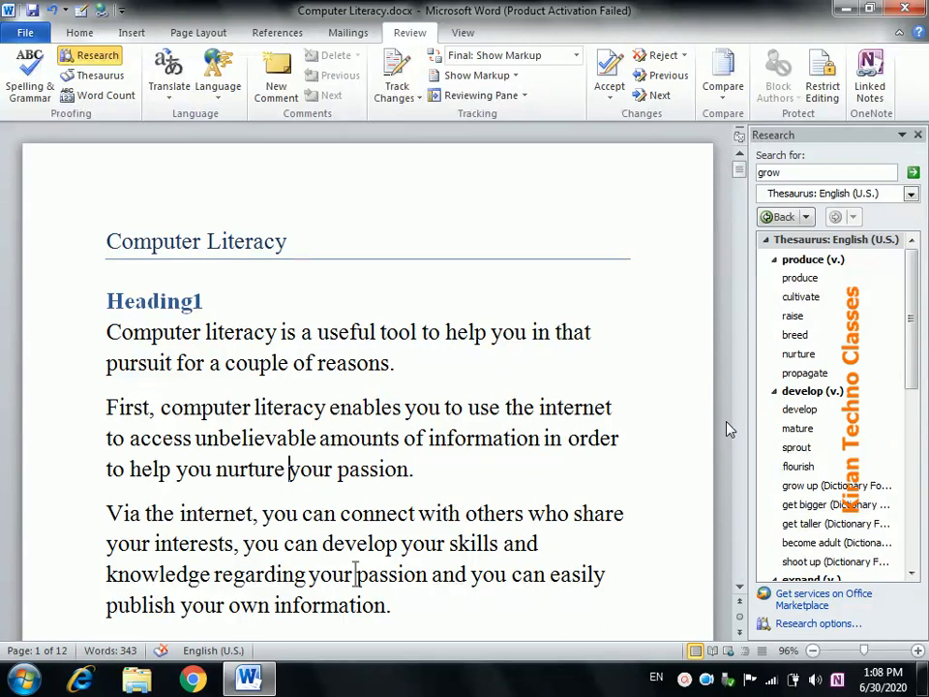
click(400, 371)
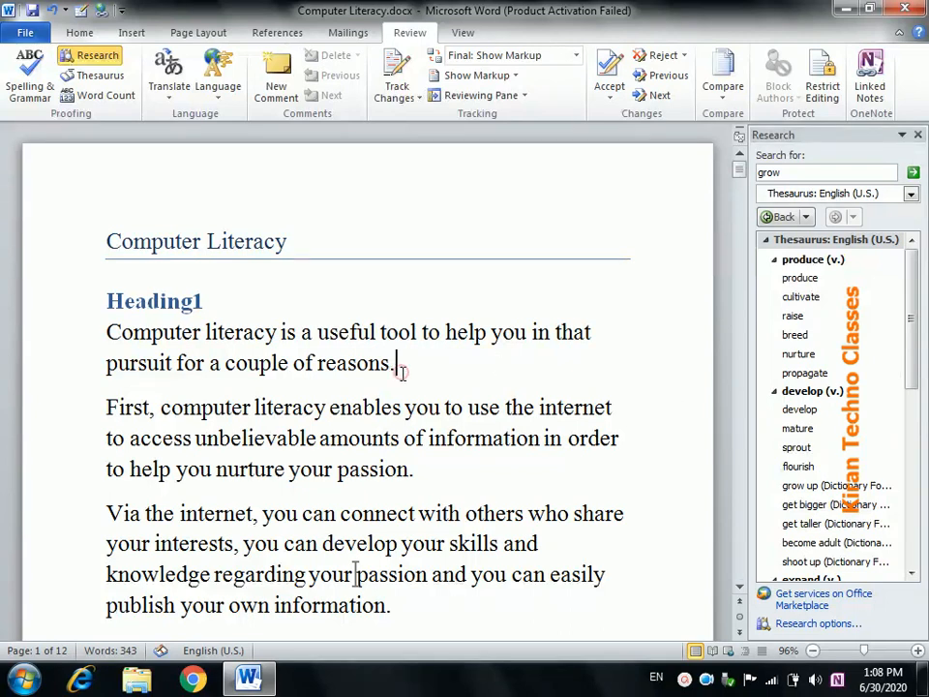
Add a new line 'fine compliments', inserting 'compliments' from a Thesaurus search for congratulations.
key(Return)
text(fine)
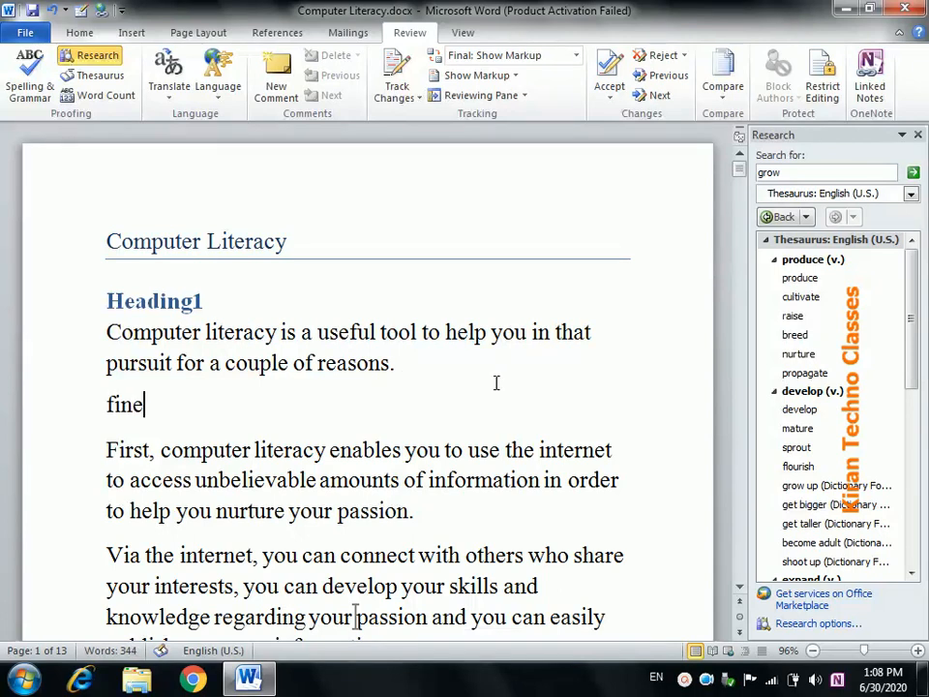
double_click(784, 176)
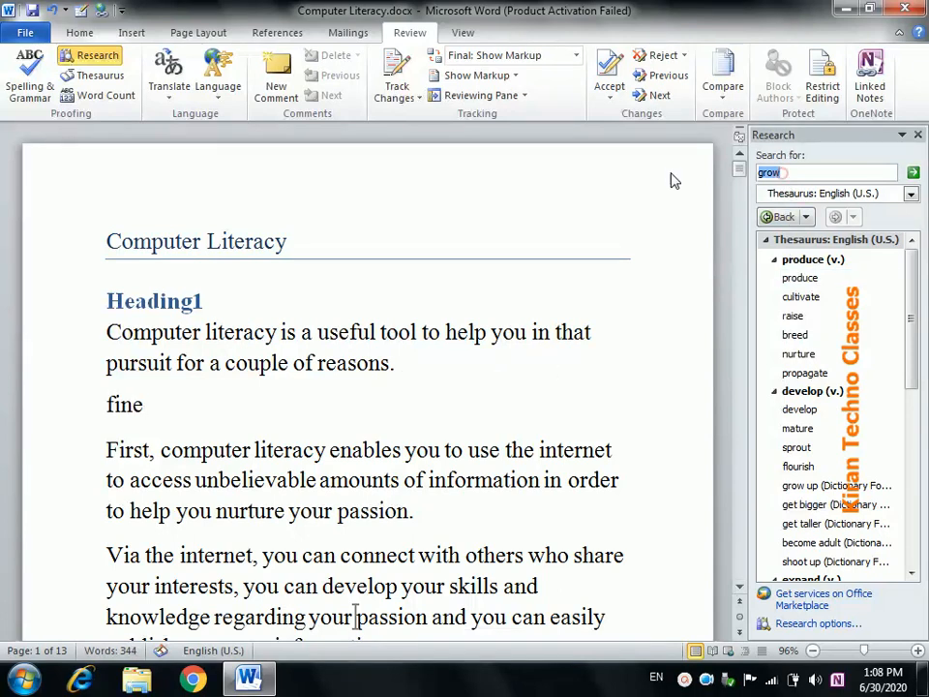
text(fi)
text(ngratulations)
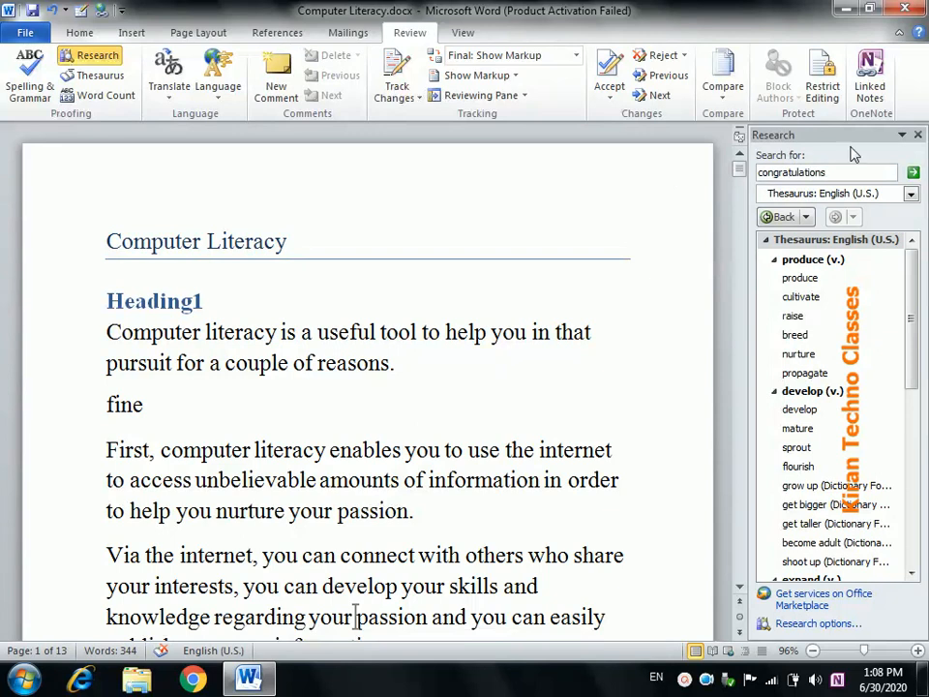
click(913, 172)
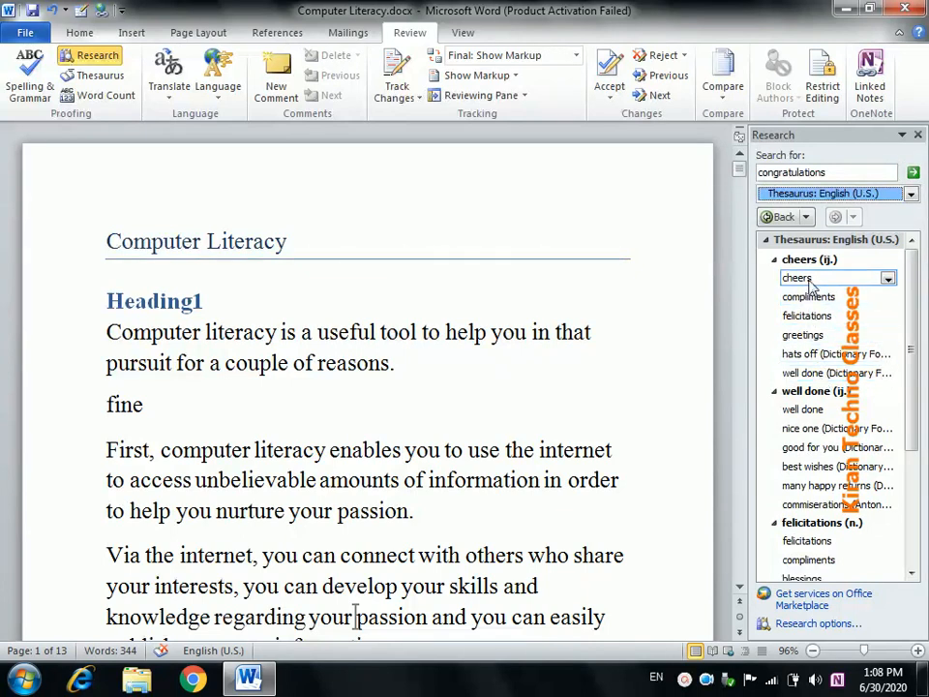
click(887, 299)
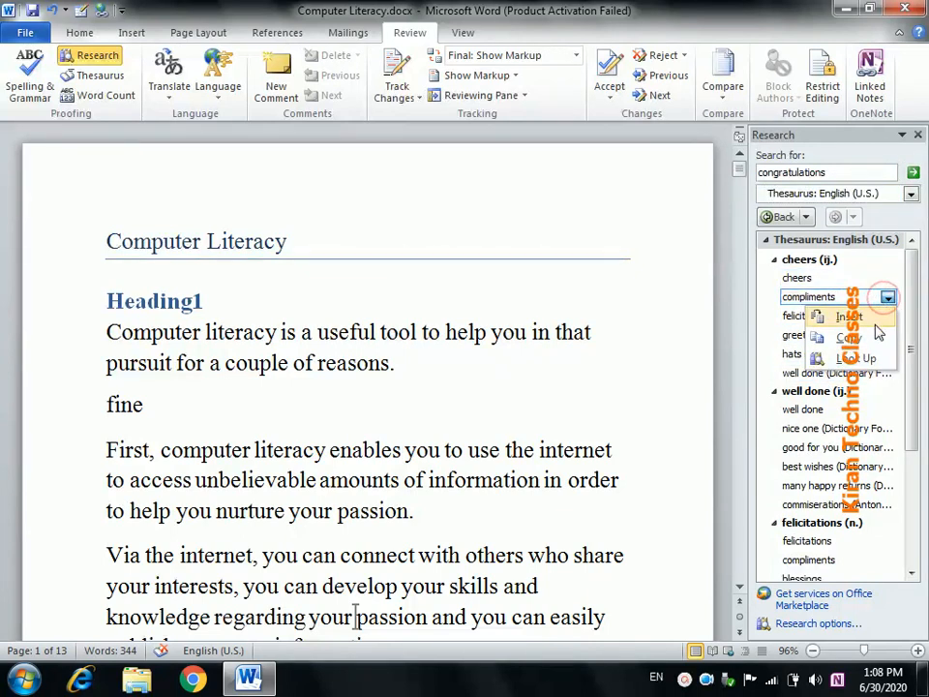
click(896, 312)
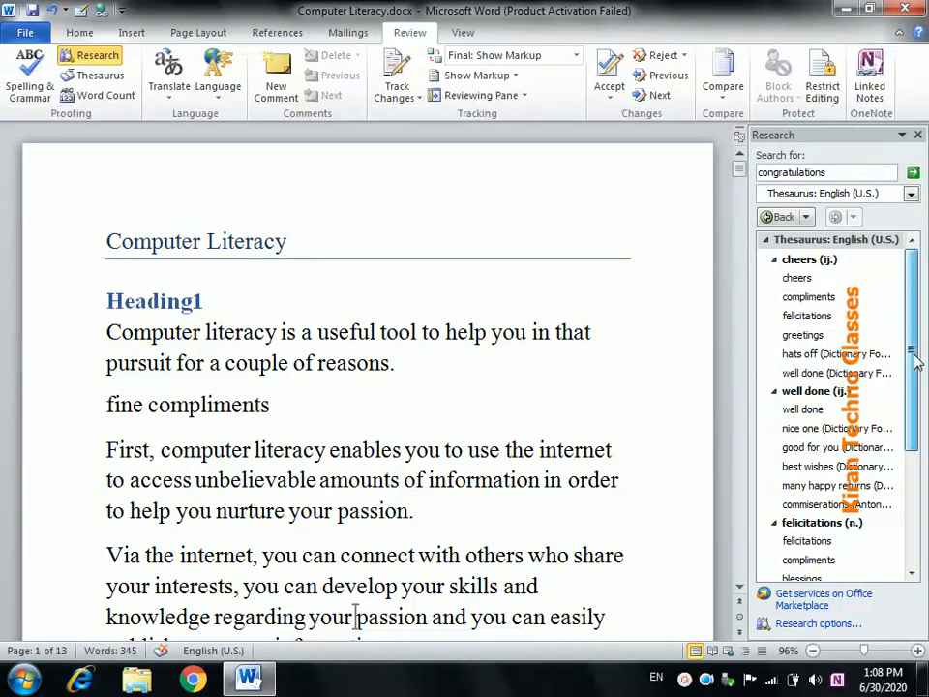
drag(916, 357, 909, 474)
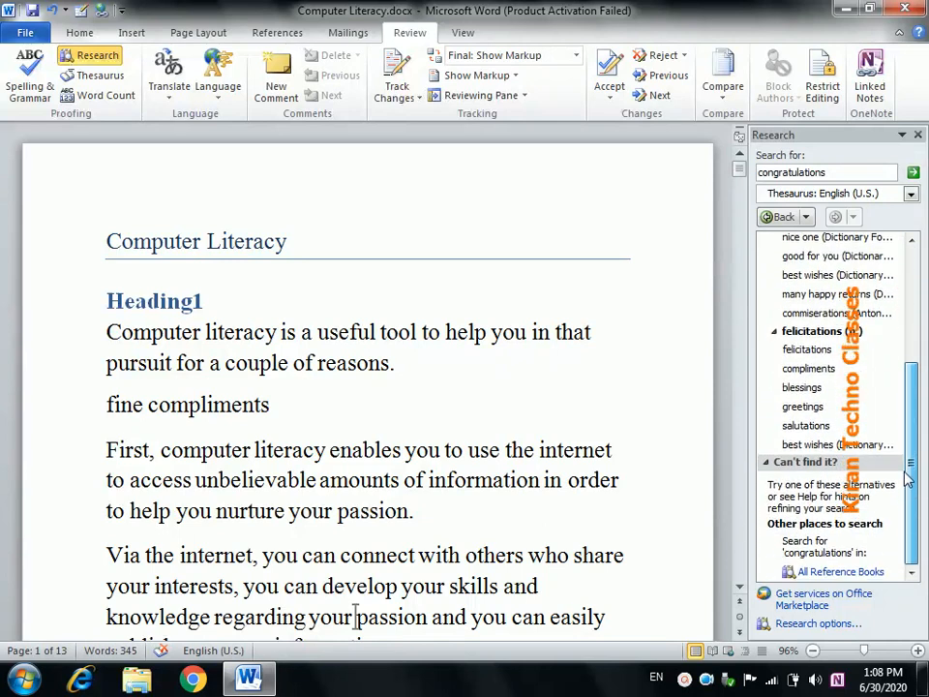
scroll(907, 488, up, 3)
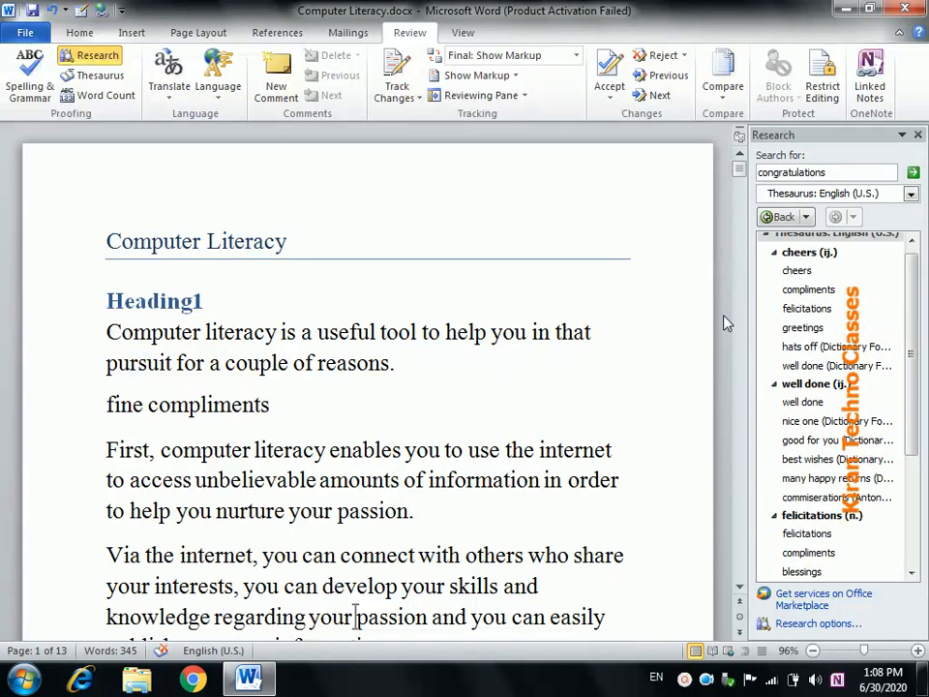
Confirm 13 pages, 345 words and 2,123 characters in Word Count, then close the Research pane.
click(93, 104)
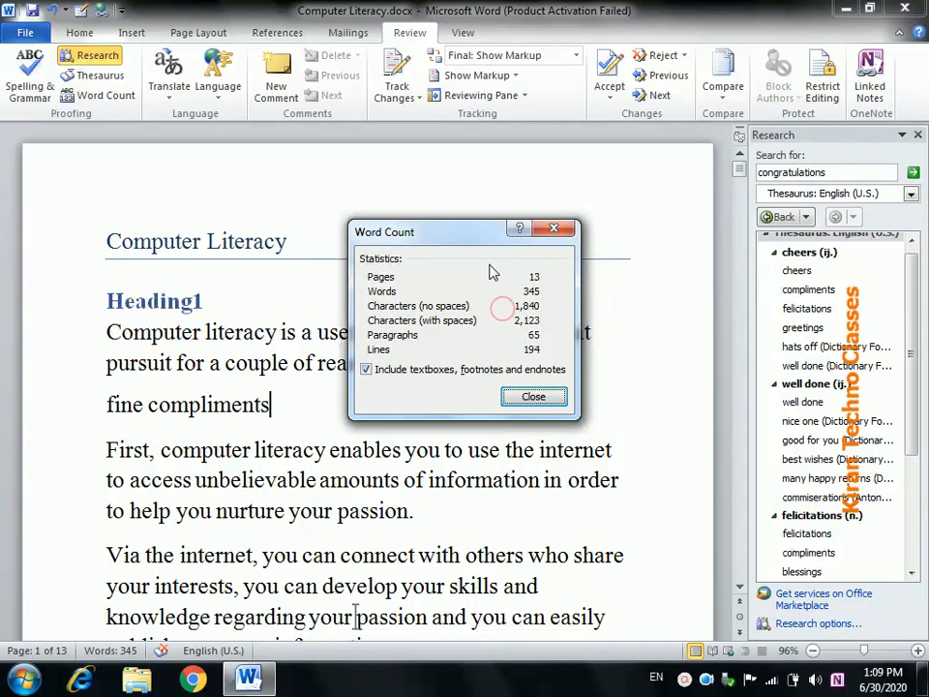
click(553, 232)
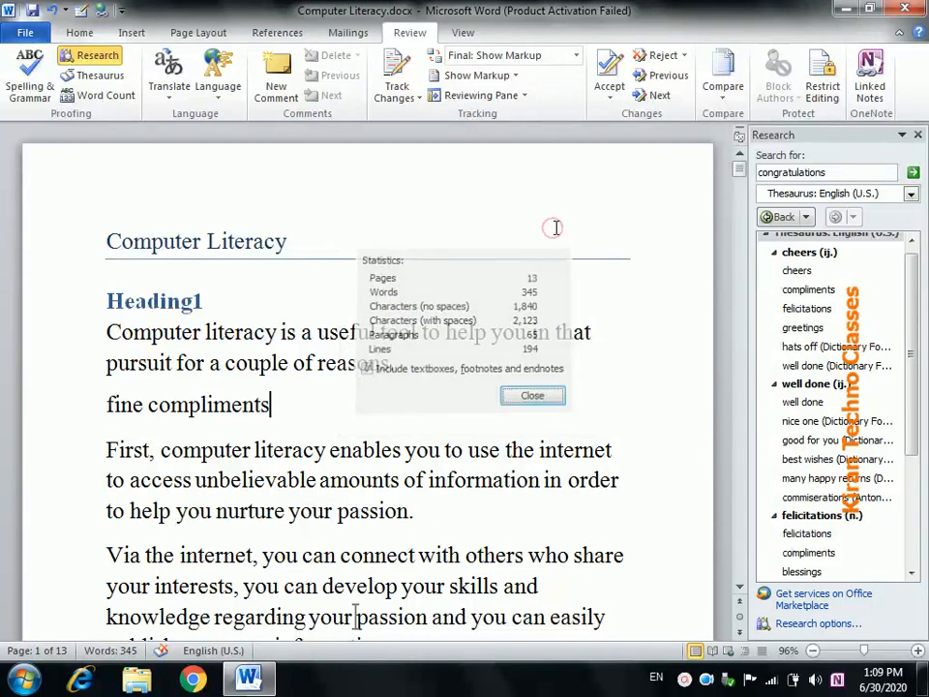
click(917, 136)
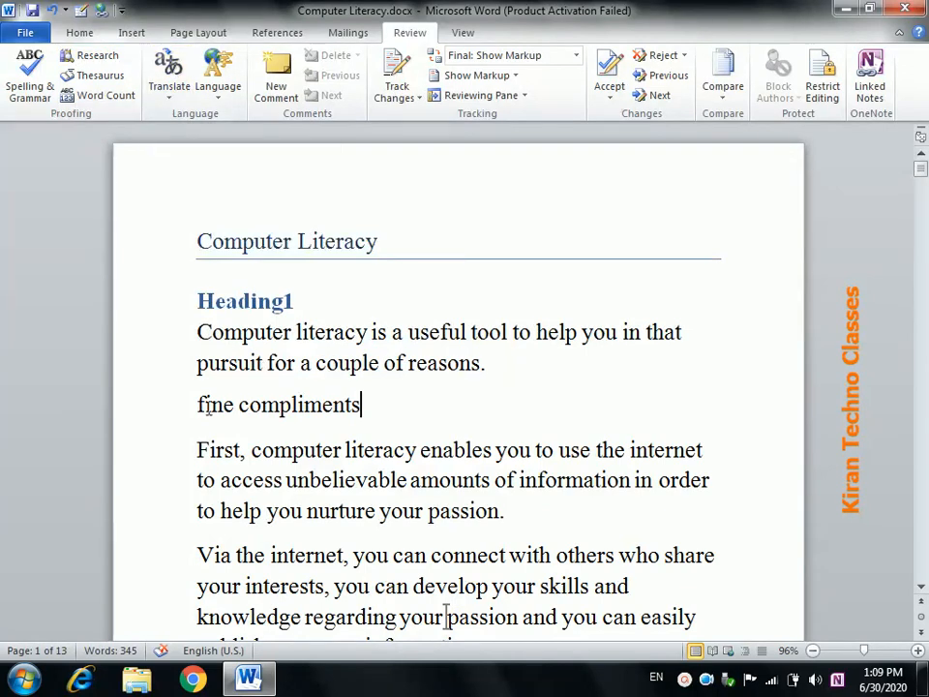
Translate the selected 'First, computer literacy…' paragraph in the Research pane.
drag(193, 440, 521, 516)
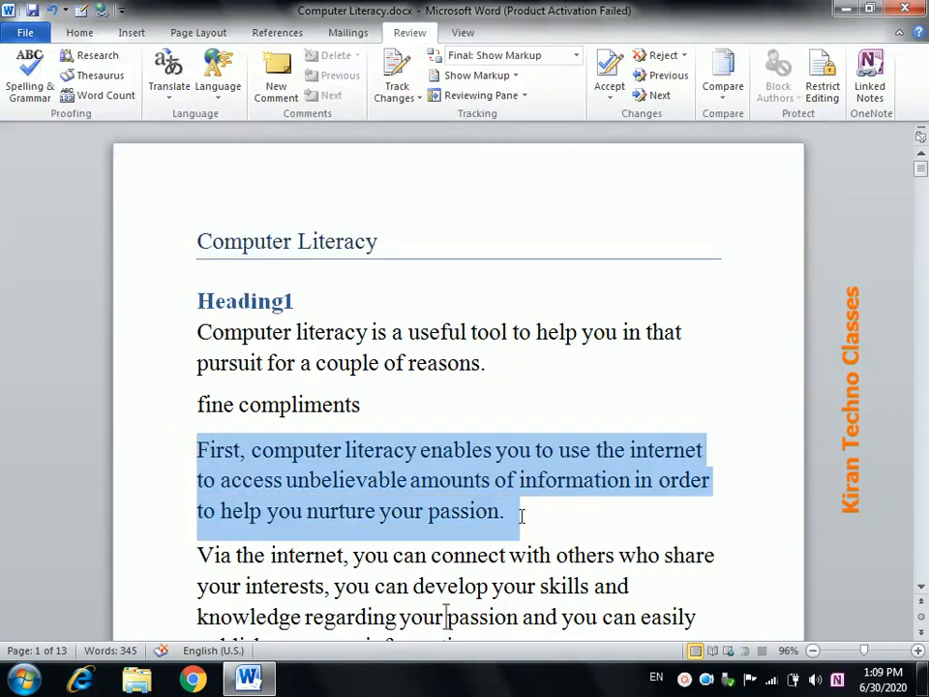
click(172, 101)
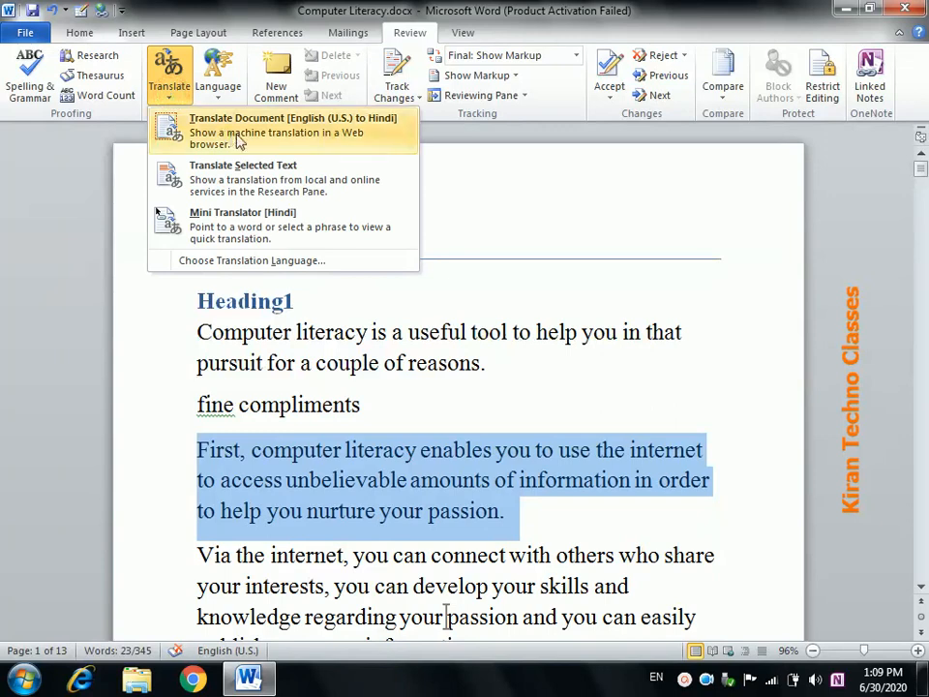
click(250, 193)
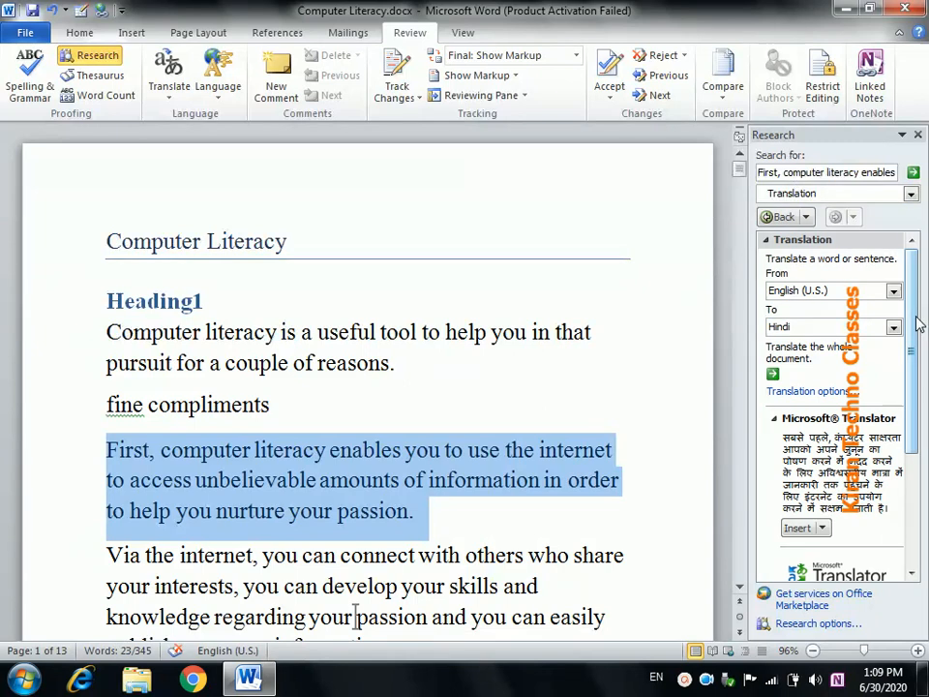
Switch the translation's target language from Hindi to French (France).
click(896, 332)
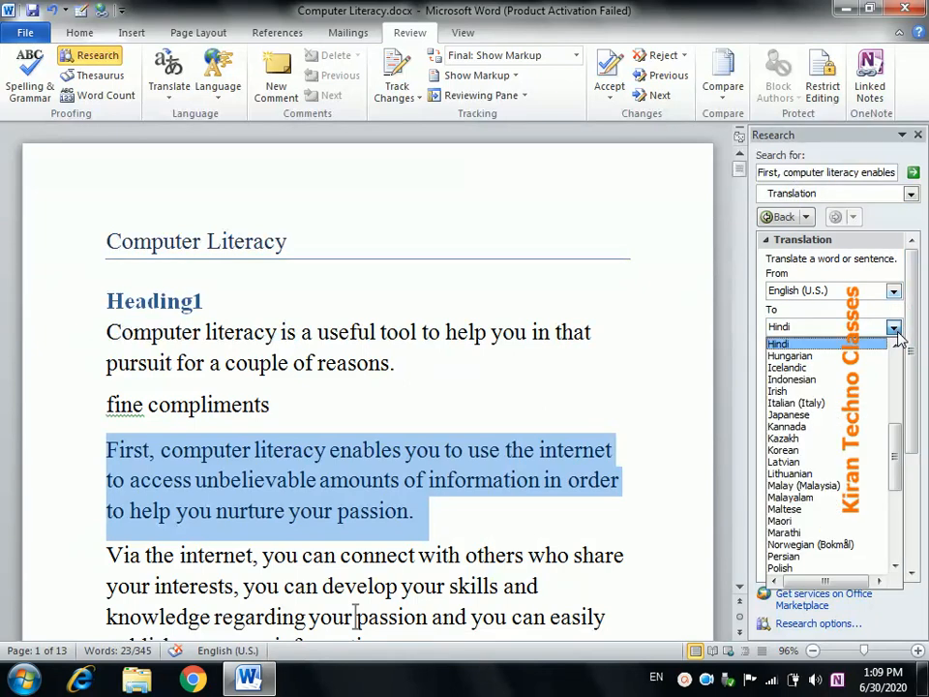
click(896, 332)
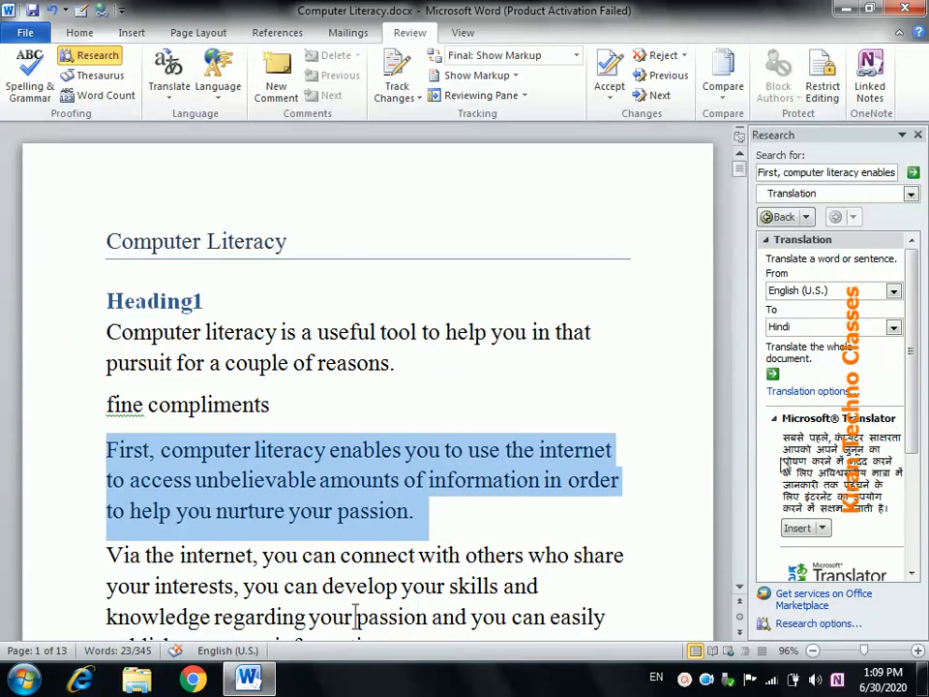
click(893, 327)
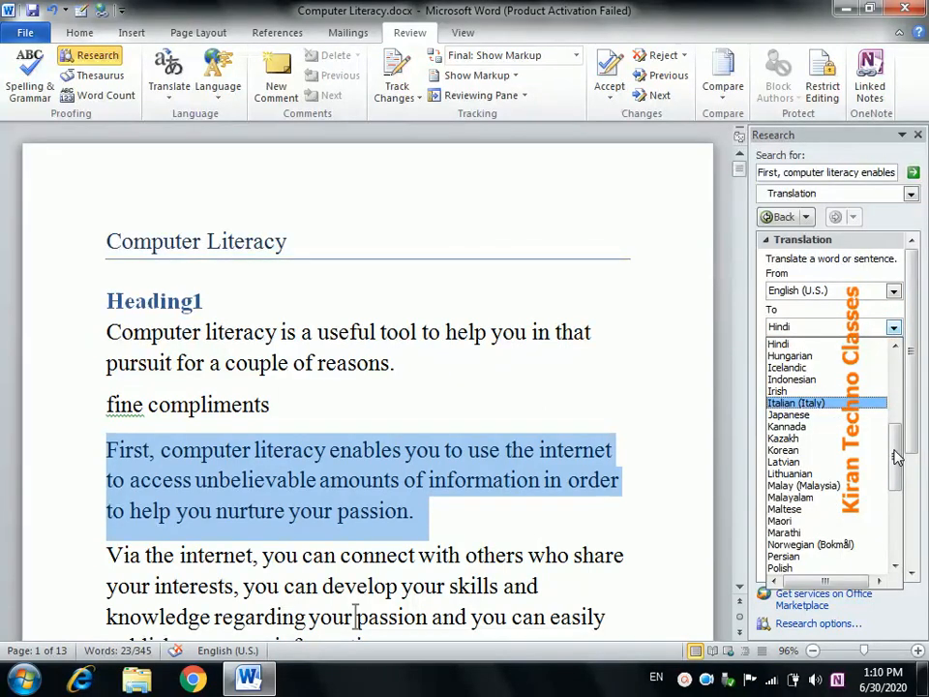
drag(896, 458, 896, 426)
click(870, 403)
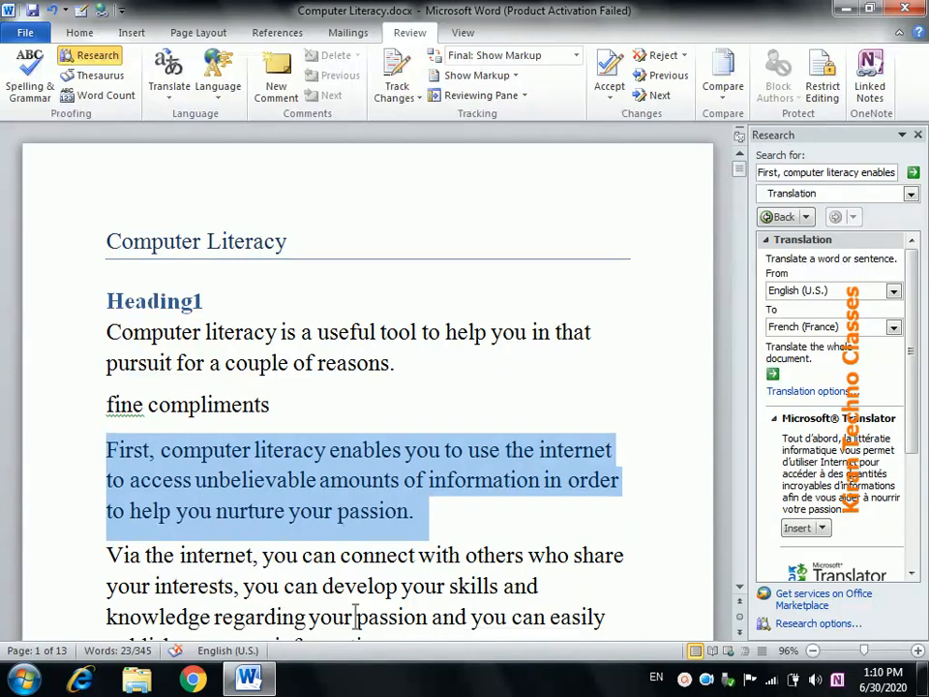
click(893, 327)
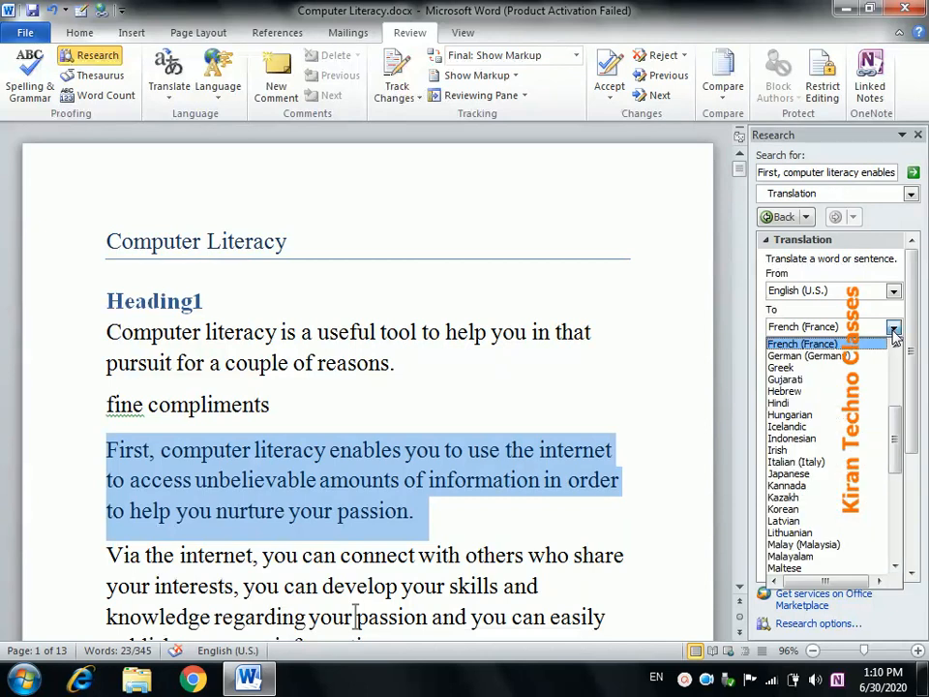
drag(891, 430, 894, 368)
click(610, 345)
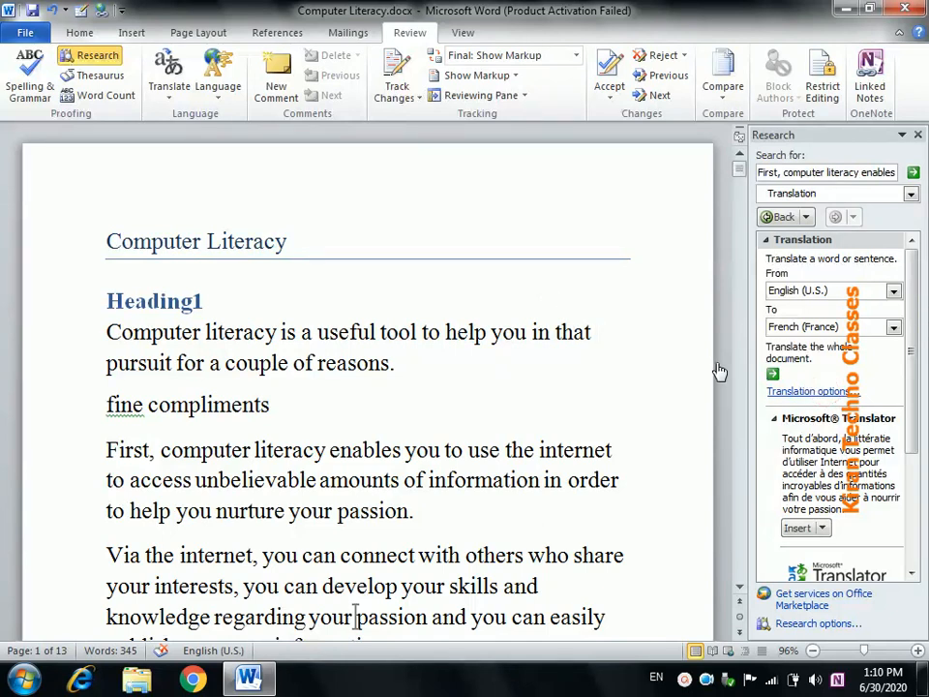
click(817, 393)
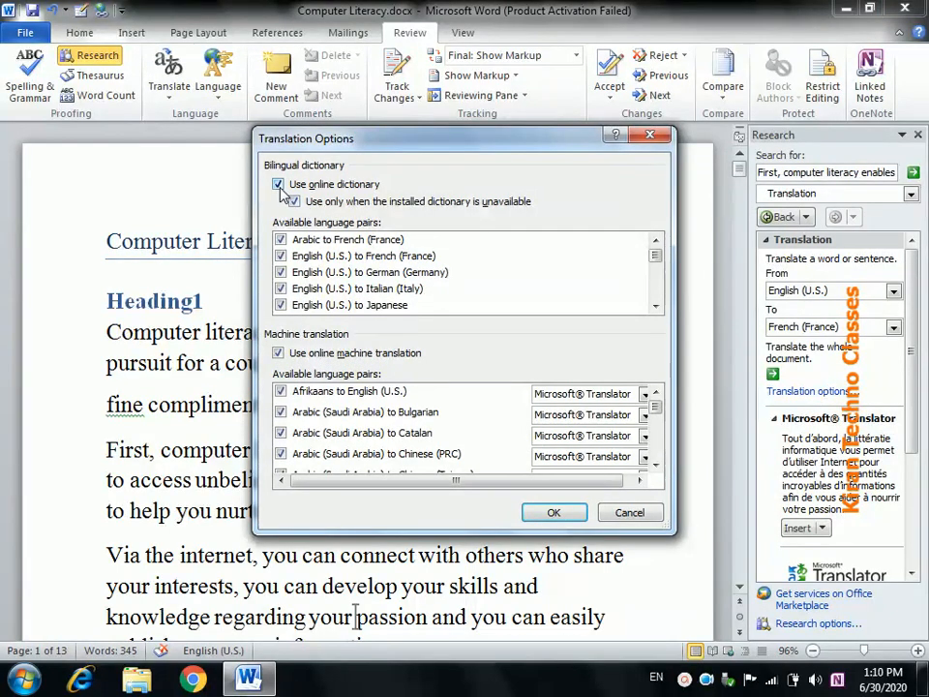
click(279, 354)
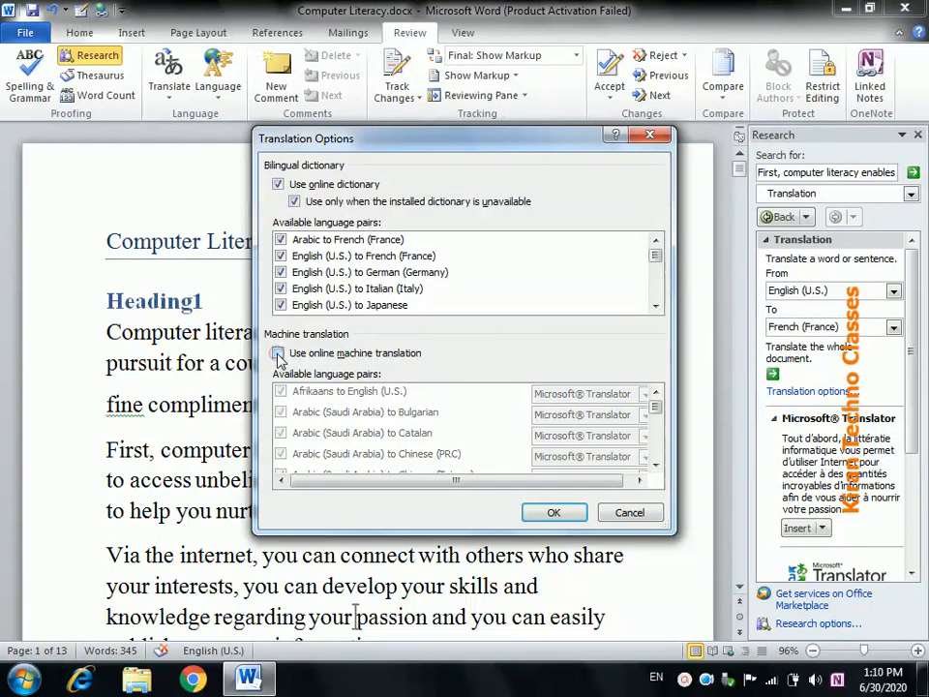
click(278, 354)
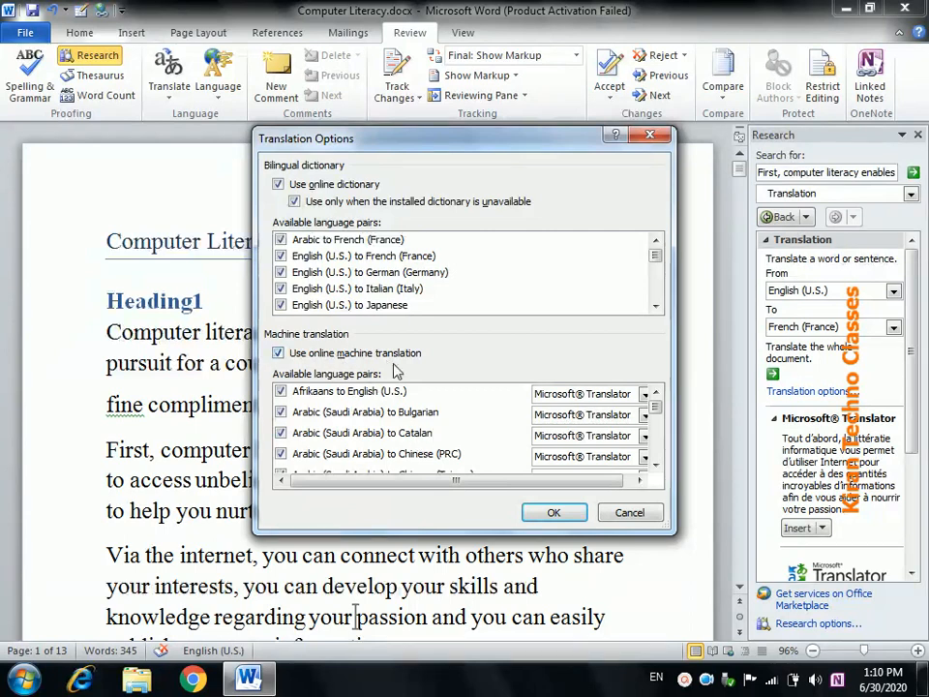
click(554, 513)
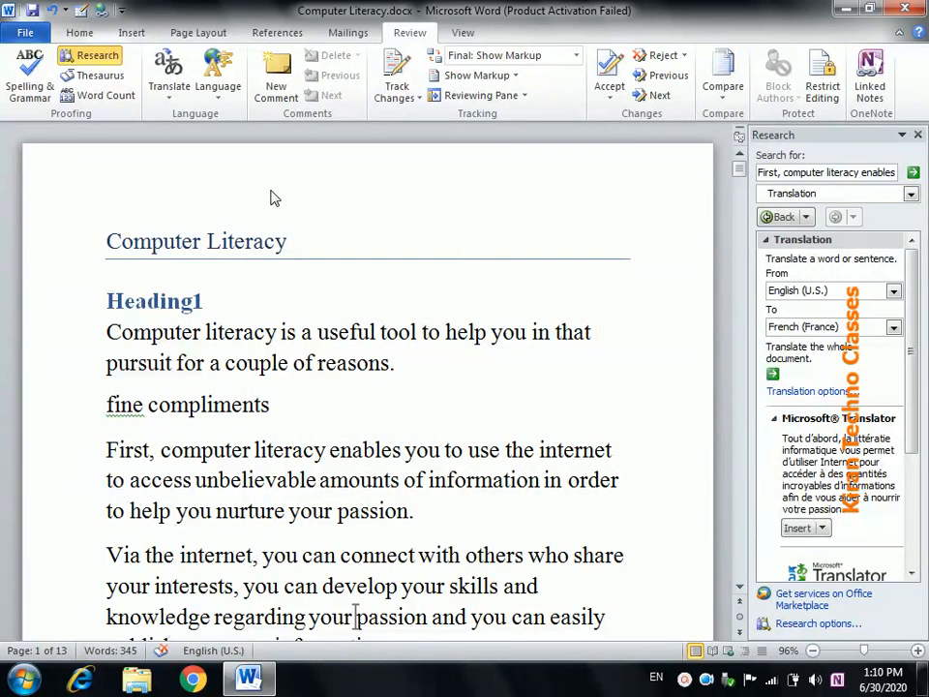
Keep English (U.S.) as the proofing language instead of Hindi, and close the Research pane.
click(171, 100)
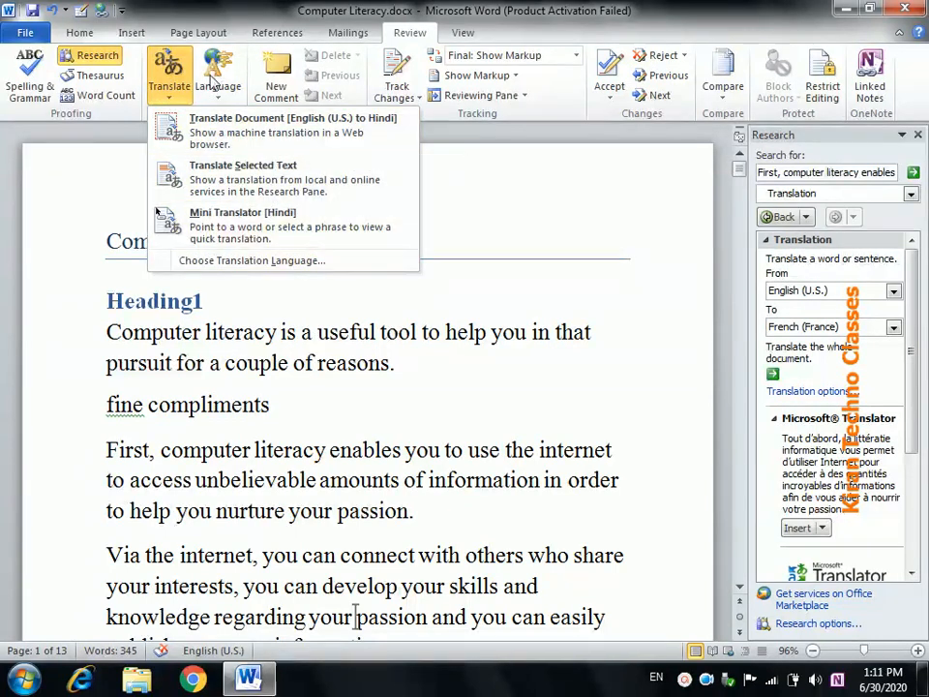
click(360, 428)
click(215, 93)
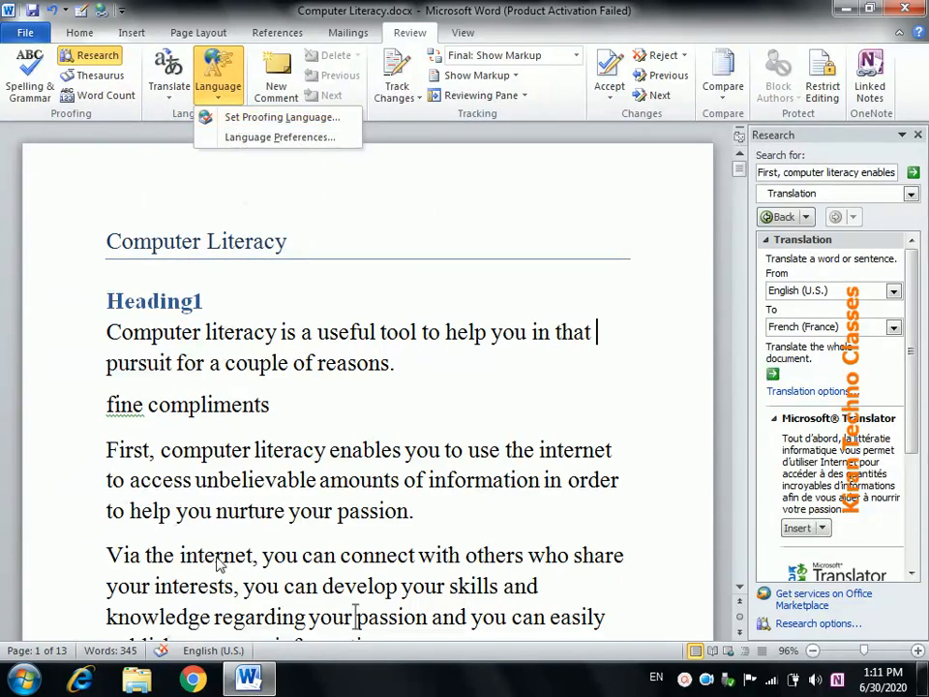
click(293, 124)
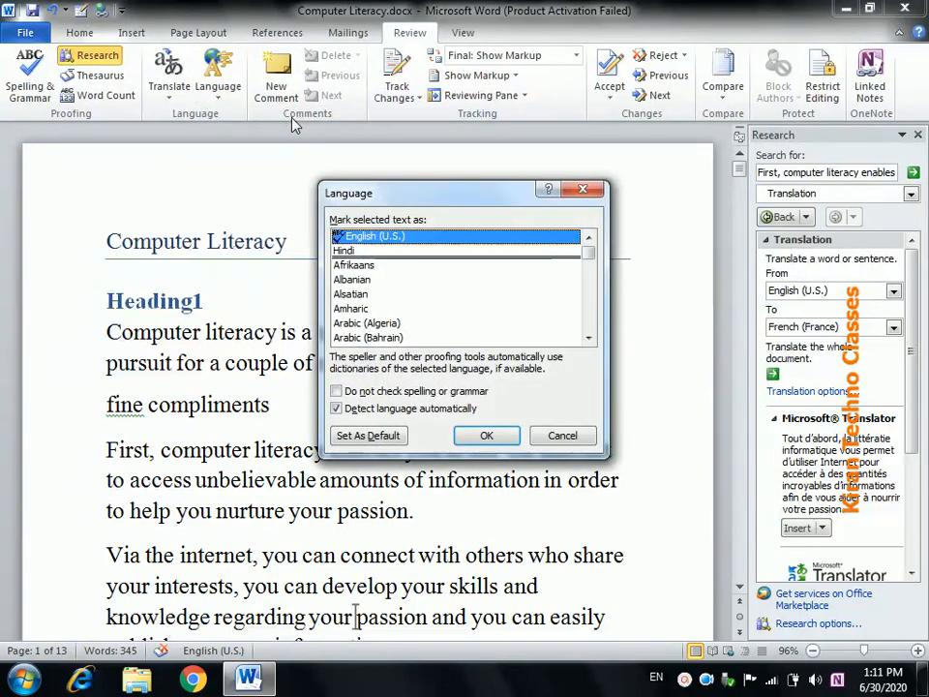
click(359, 253)
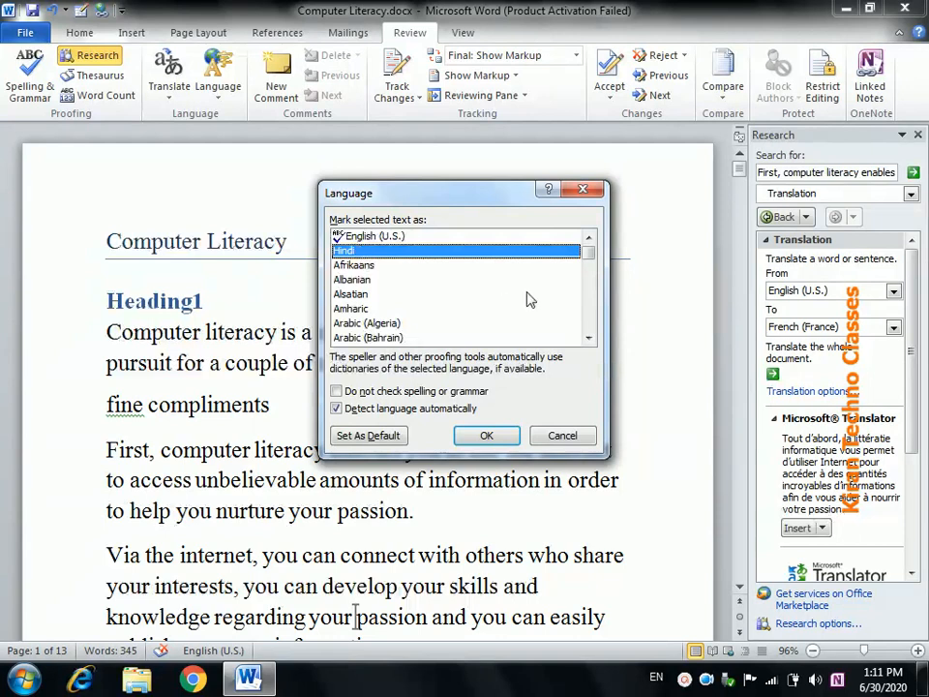
mouse_move(594, 263)
mouse_down()
mouse_move(595, 276)
mouse_move(595, 246)
mouse_up()
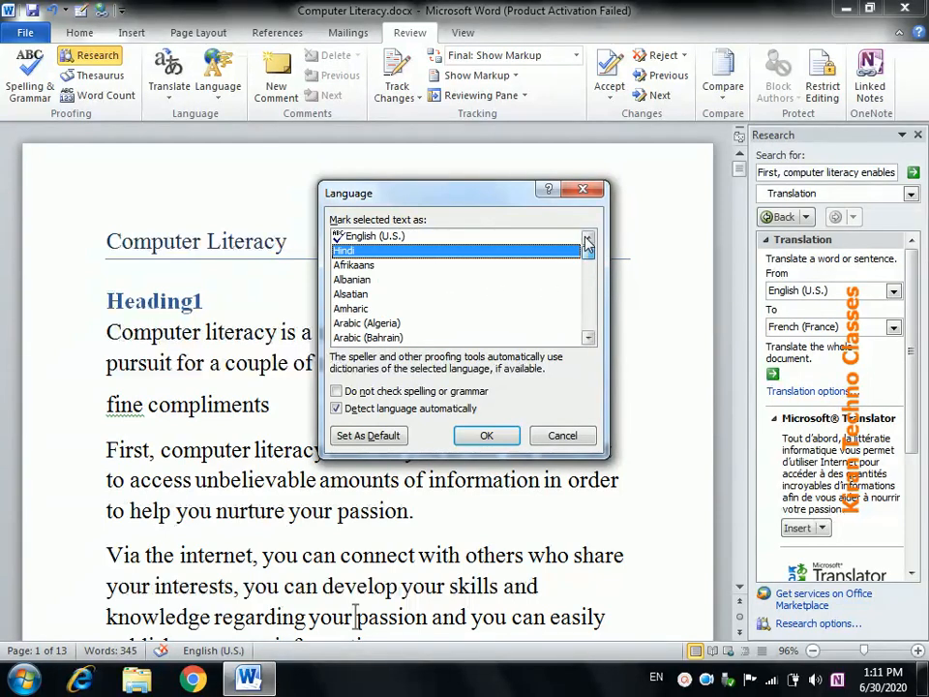
click(406, 238)
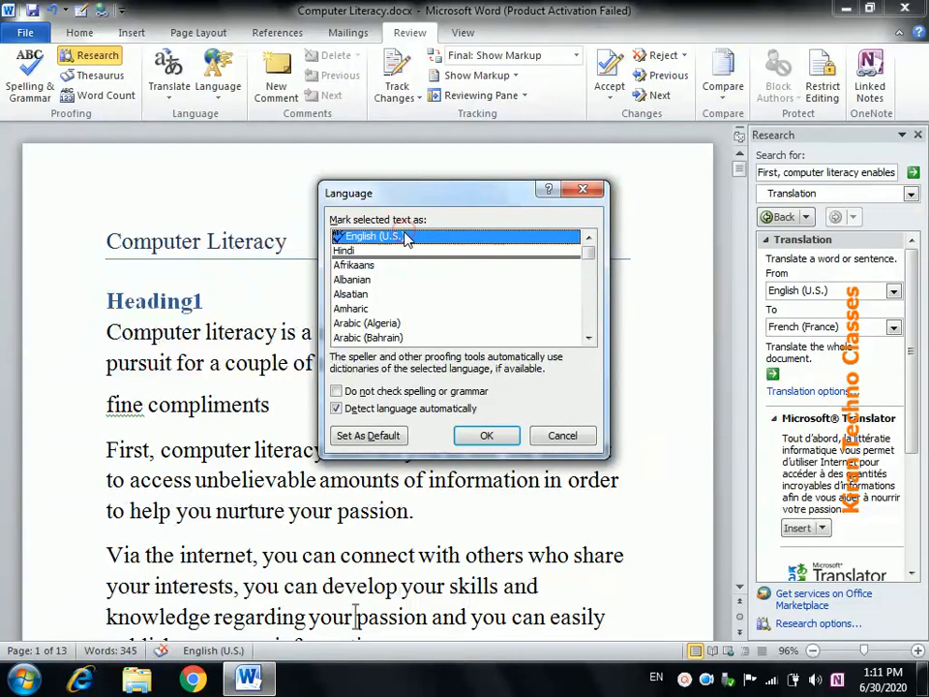
click(487, 437)
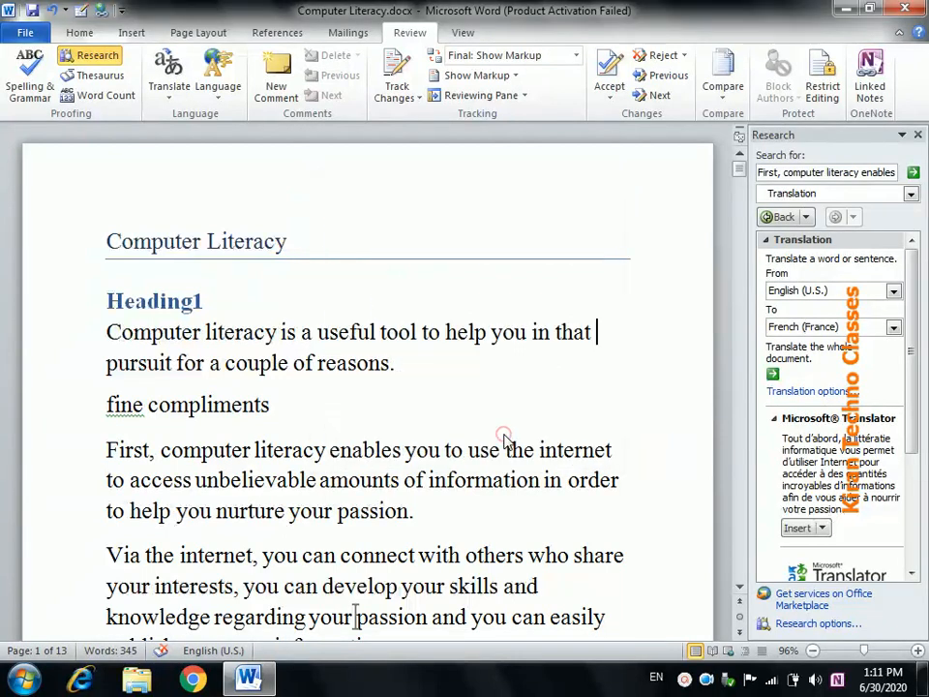
click(917, 136)
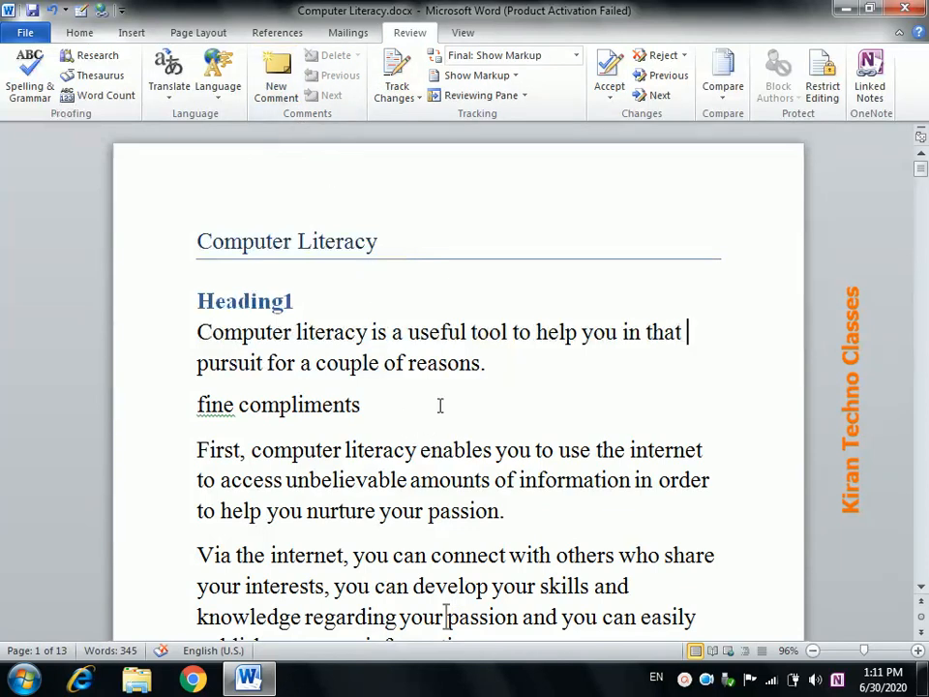
Add the comment 'Electronic device' on 'Computer' and 'technology' on 'internet'.
click(292, 332)
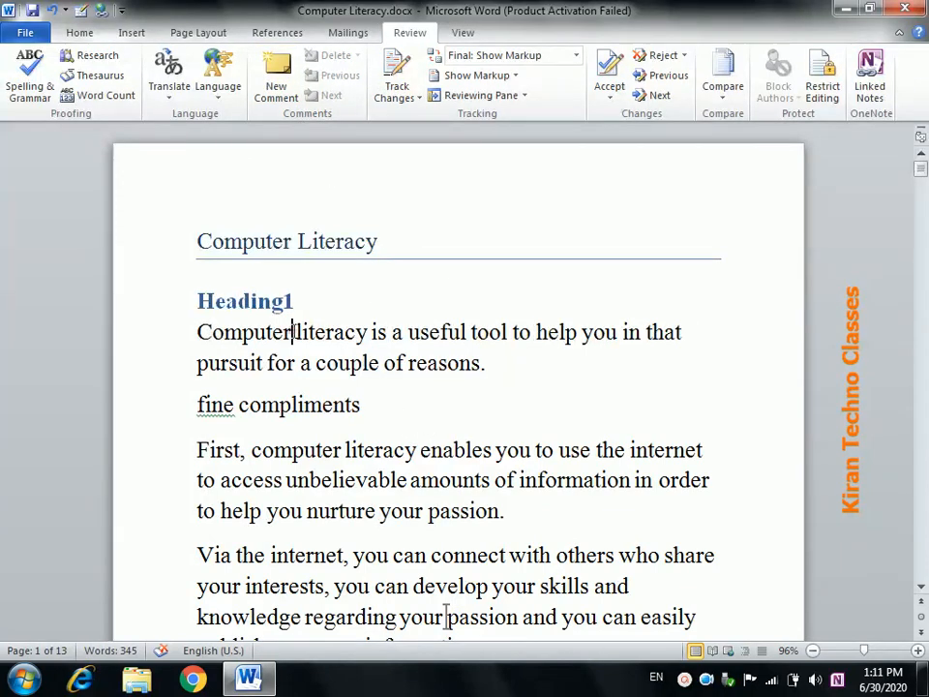
click(276, 82)
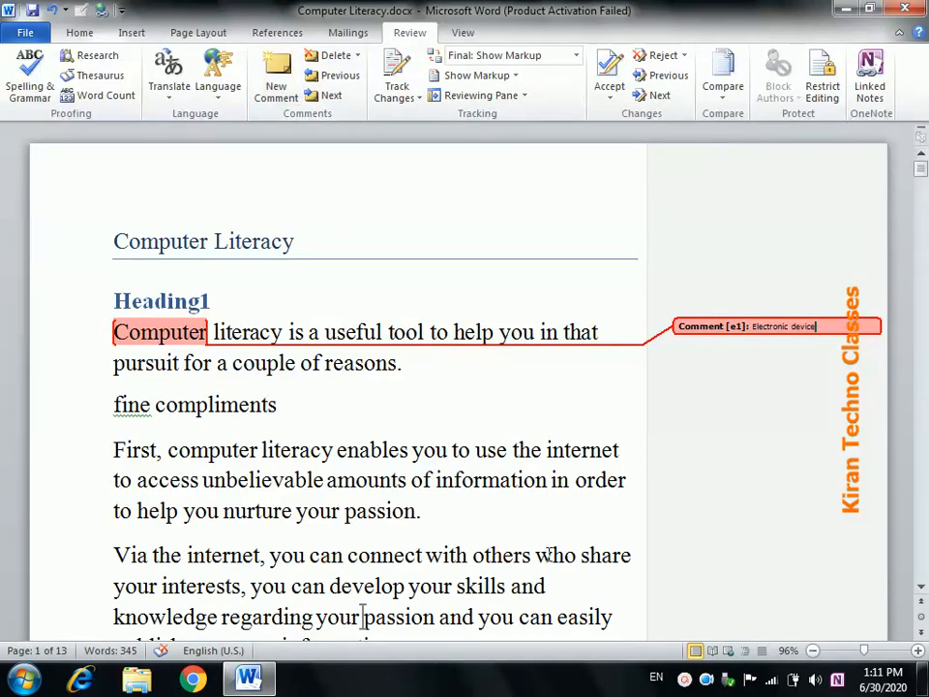
click(262, 559)
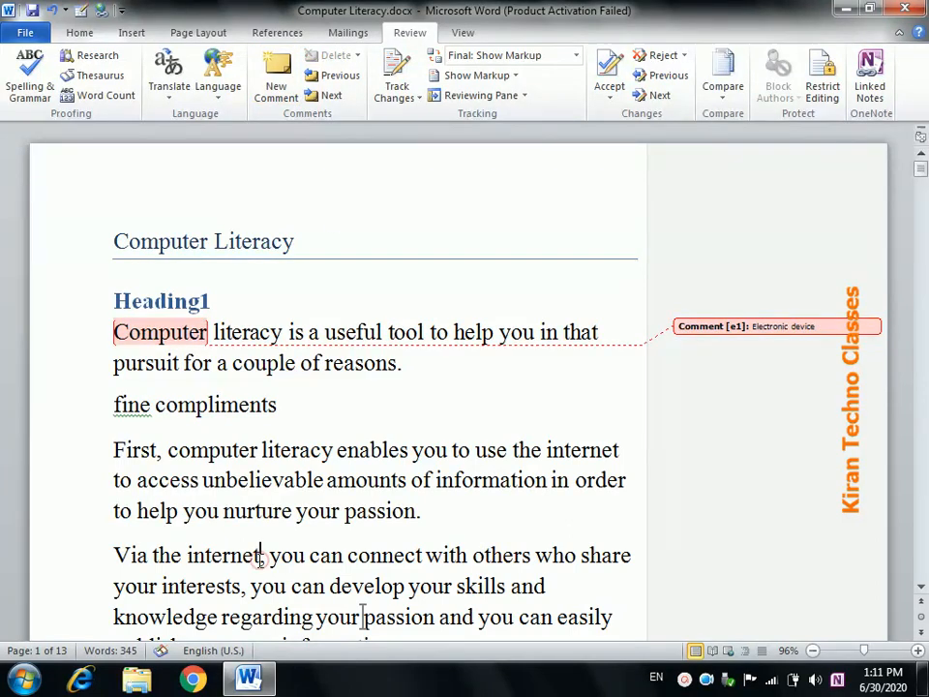
click(291, 73)
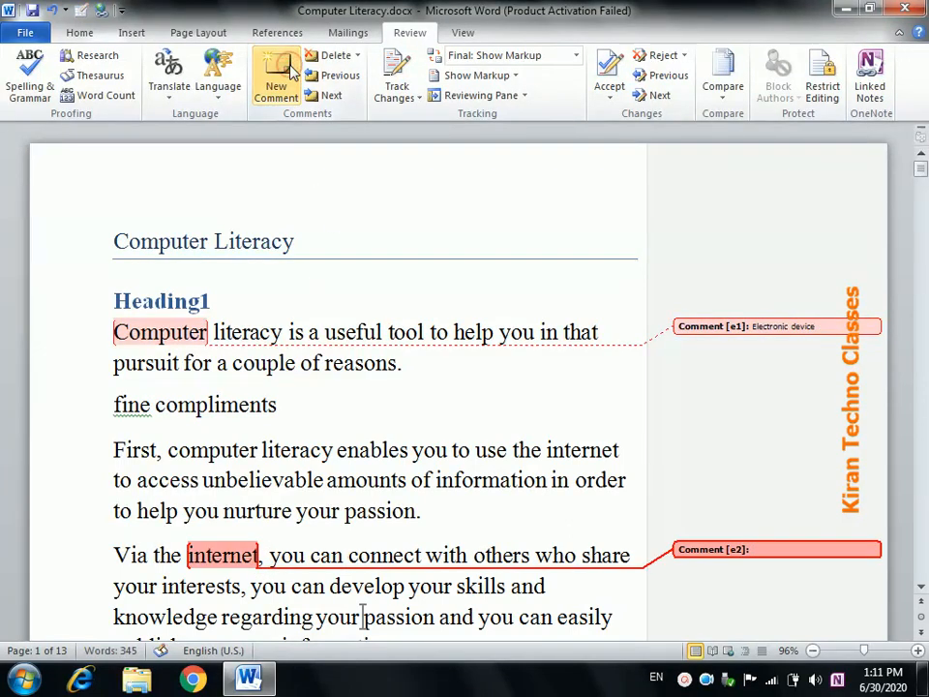
text(technology)
Step through the comments and delete 'technology' and then 'Electronic device'.
click(539, 557)
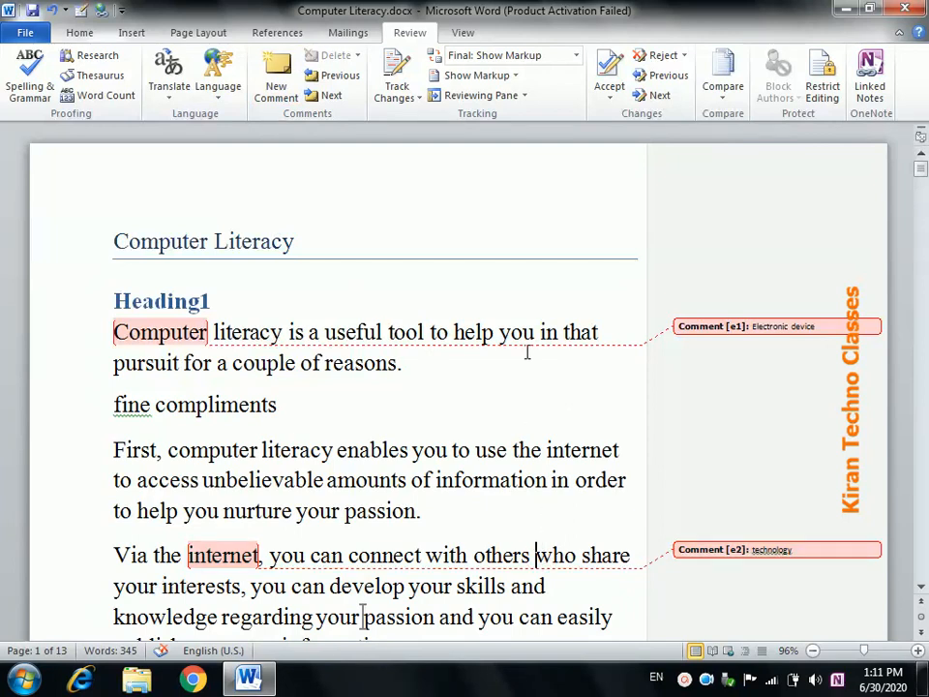
click(334, 75)
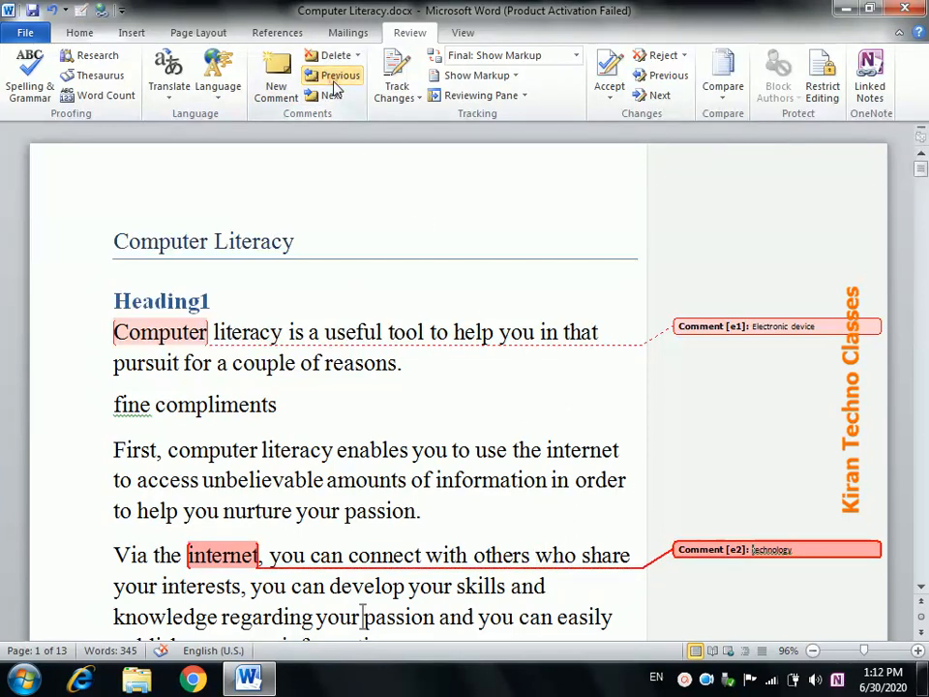
click(334, 83)
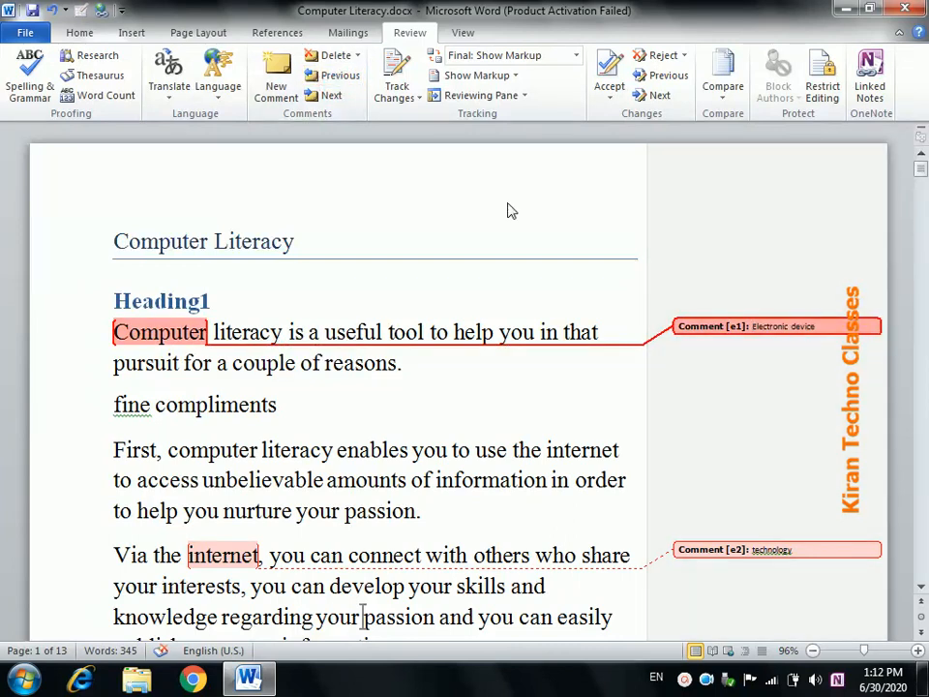
click(329, 95)
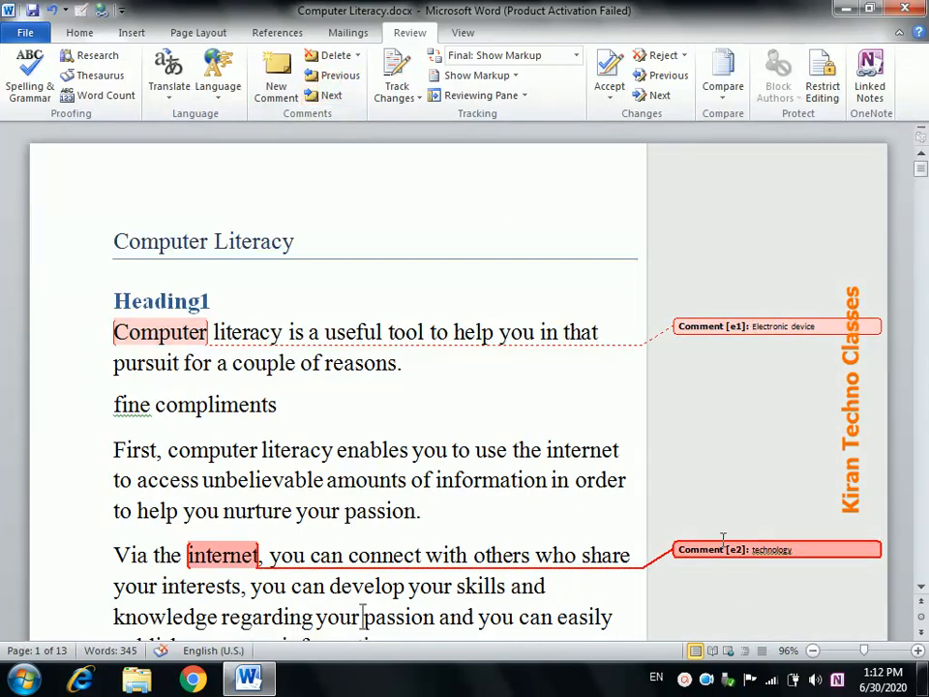
click(336, 60)
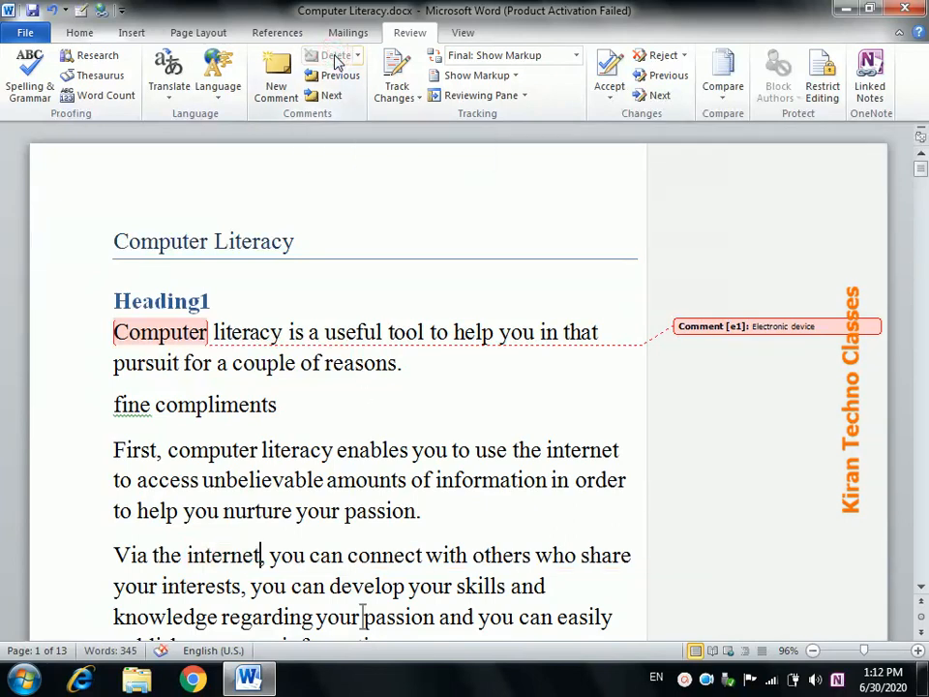
click(334, 74)
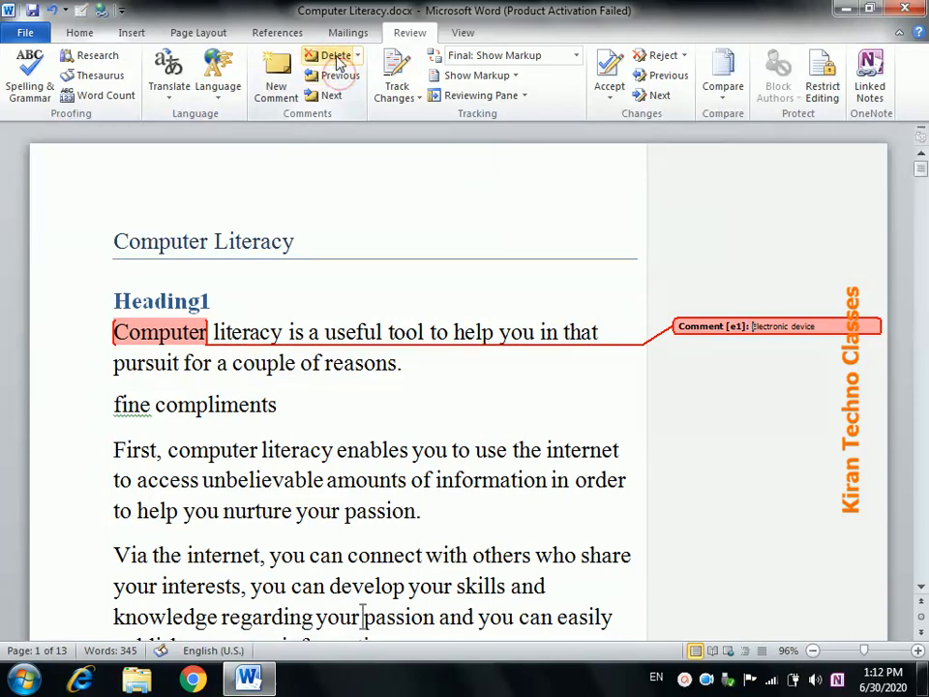
click(334, 58)
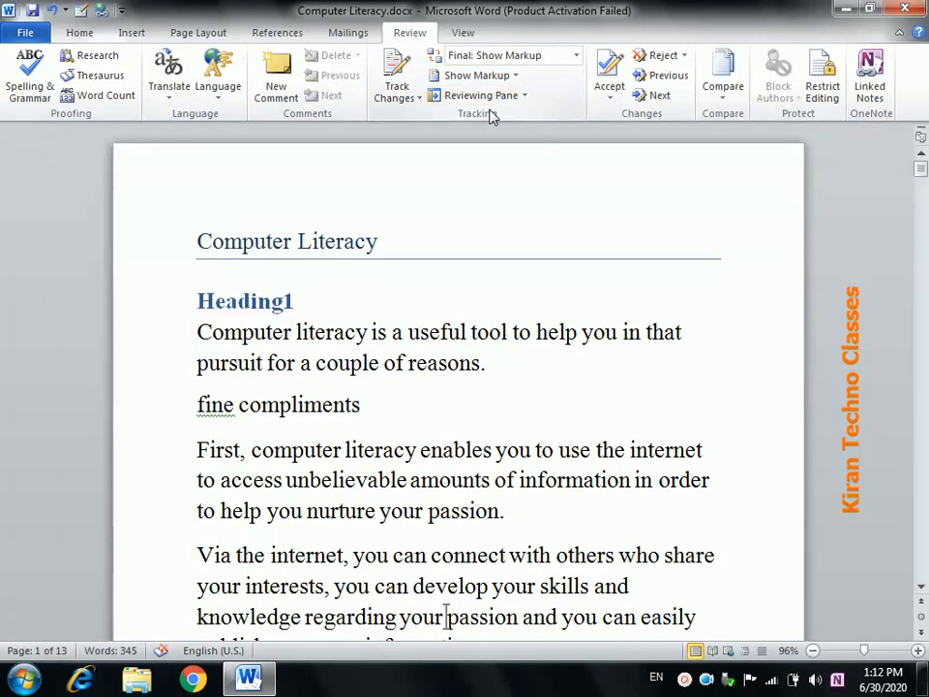
Save, turn on Track Changes, and delete the 'First, computer literacy…' paragraph.
key(ctrl+s)
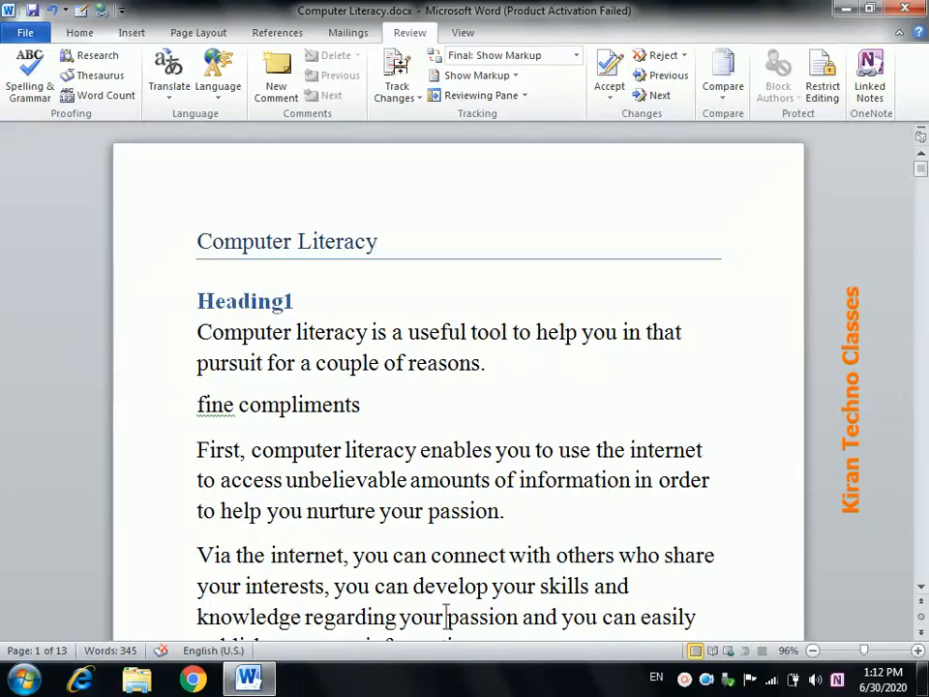
click(395, 62)
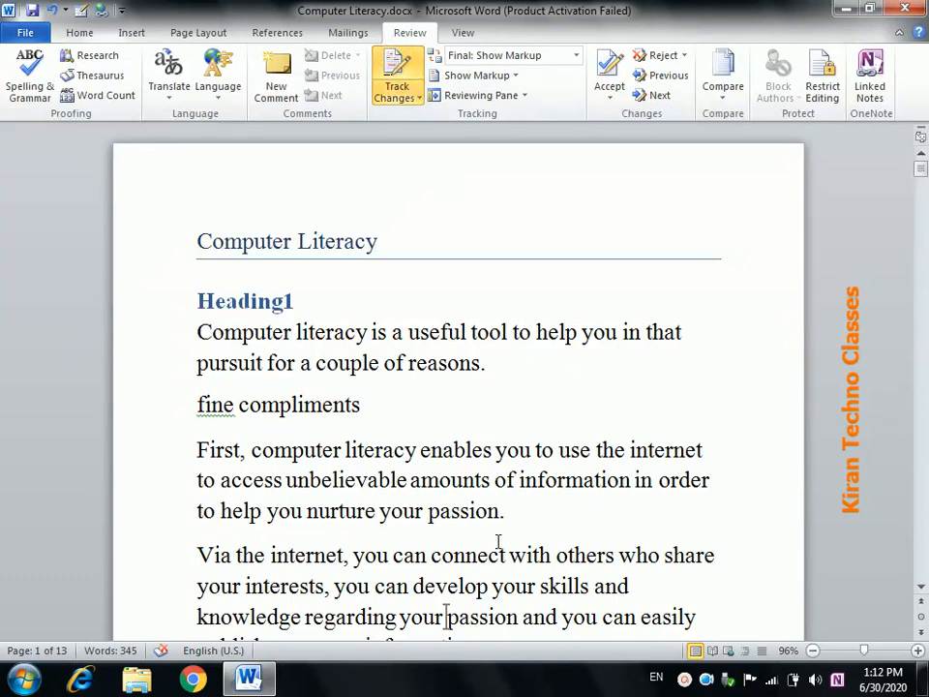
drag(512, 516, 196, 450)
key(Delete)
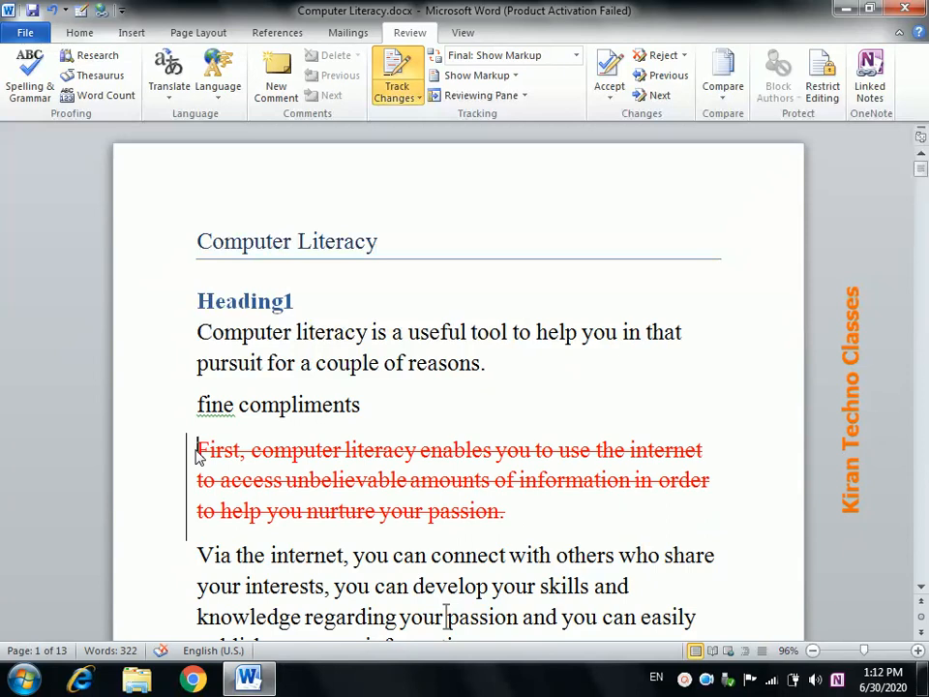
Select from 'interests' to the end of the paragraph, then deselect it.
click(303, 597)
key(ctrl+shift+Down)
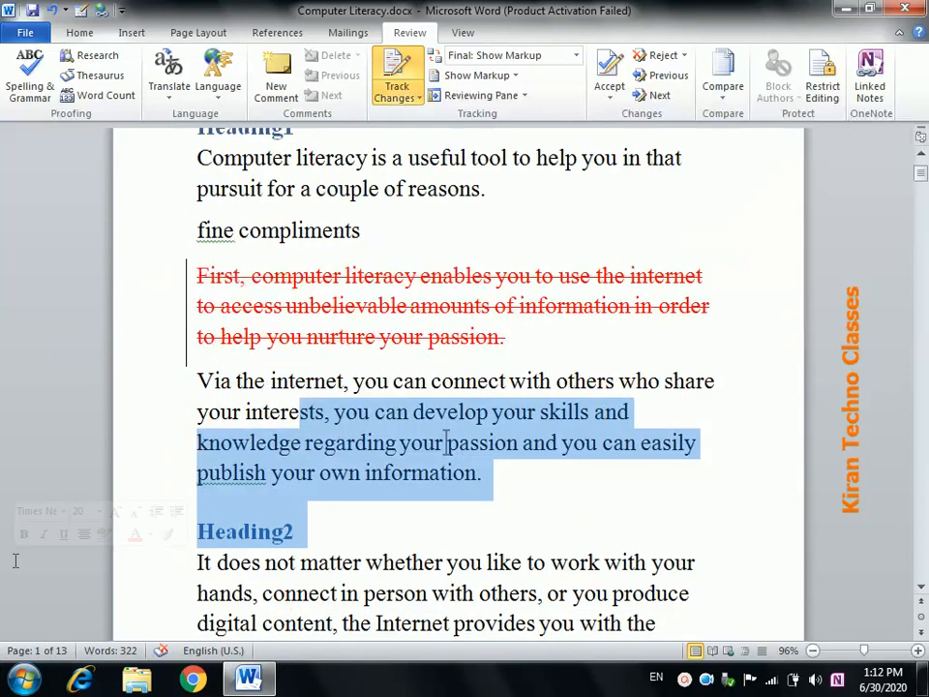
click(543, 496)
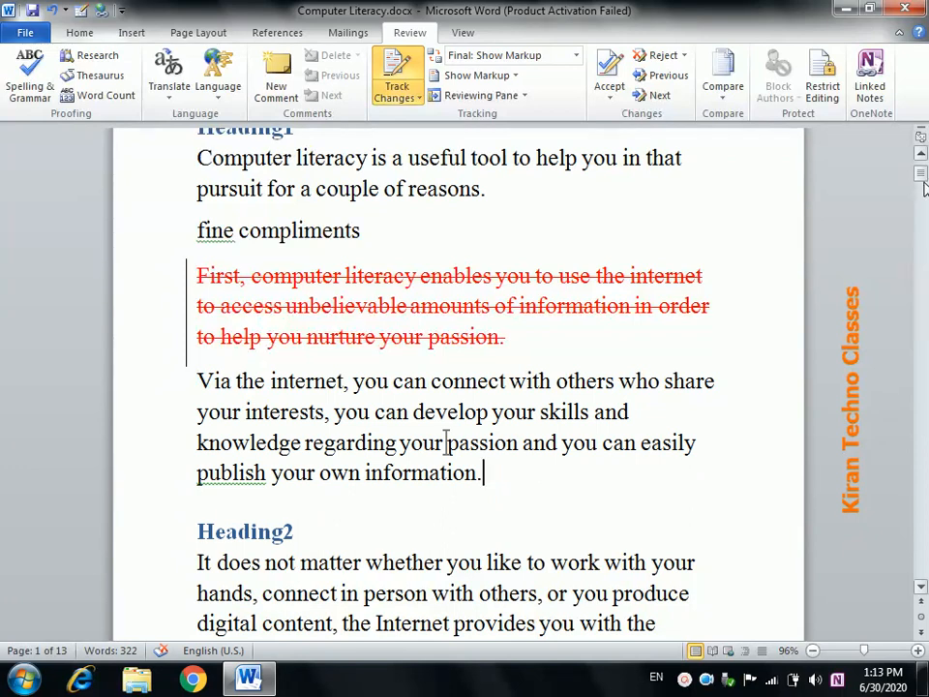
Insert 'feel free for contact for any query' and 'comment me' as new lines beneath the page-3 greeting.
drag(920, 172, 922, 232)
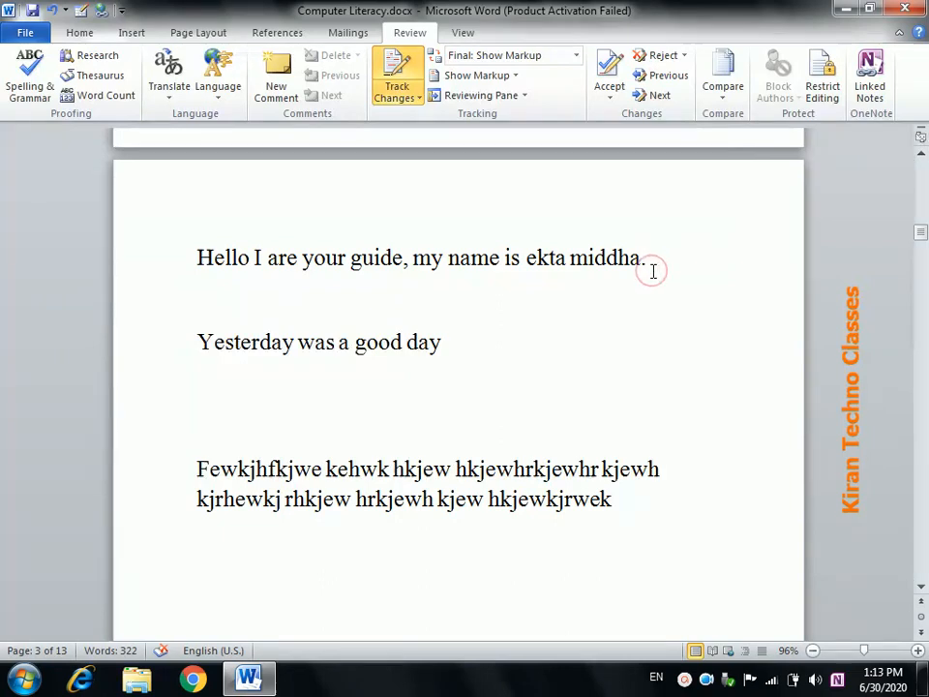
key(Return)
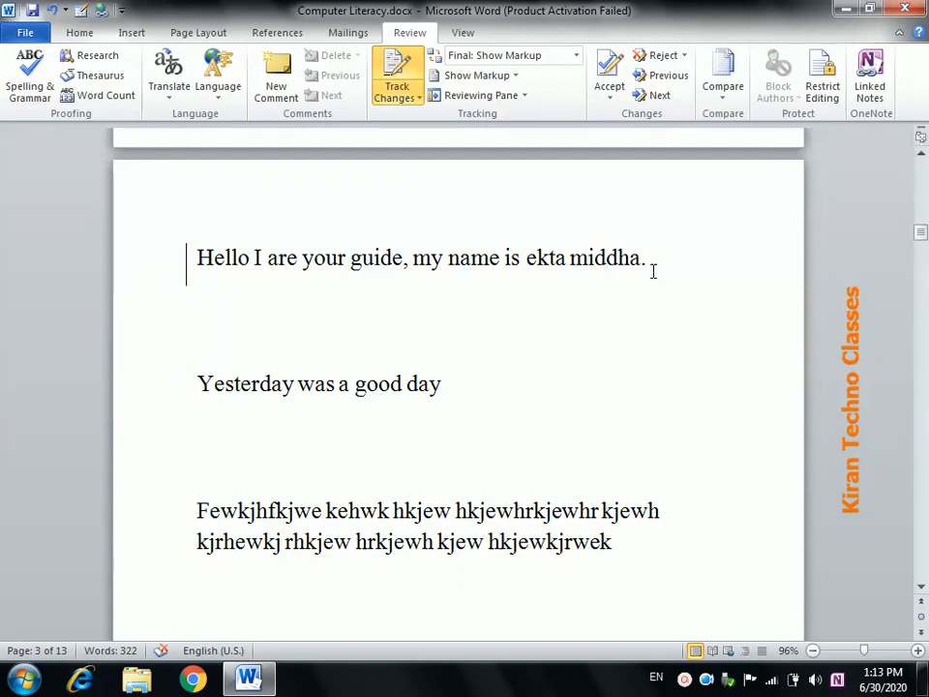
text(i)
key(BackSpace)
text(feel free f)
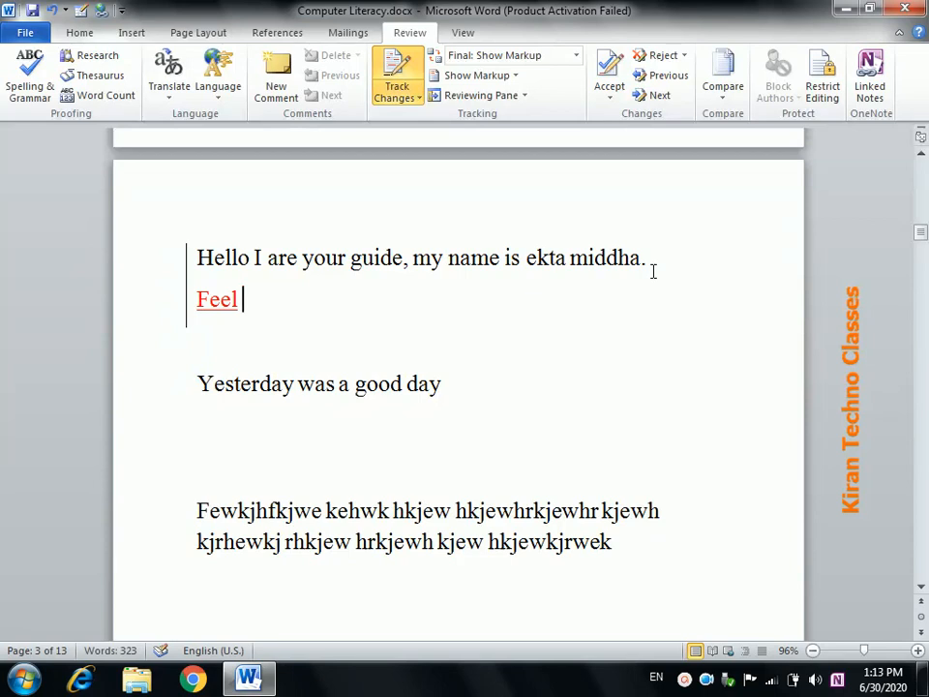
text(or con)
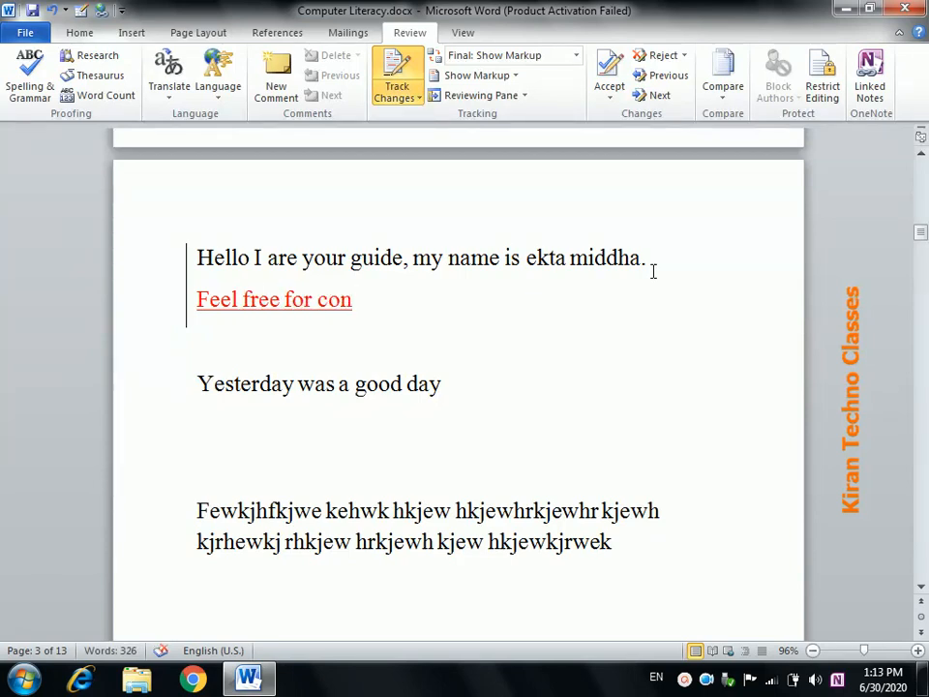
text(tact )
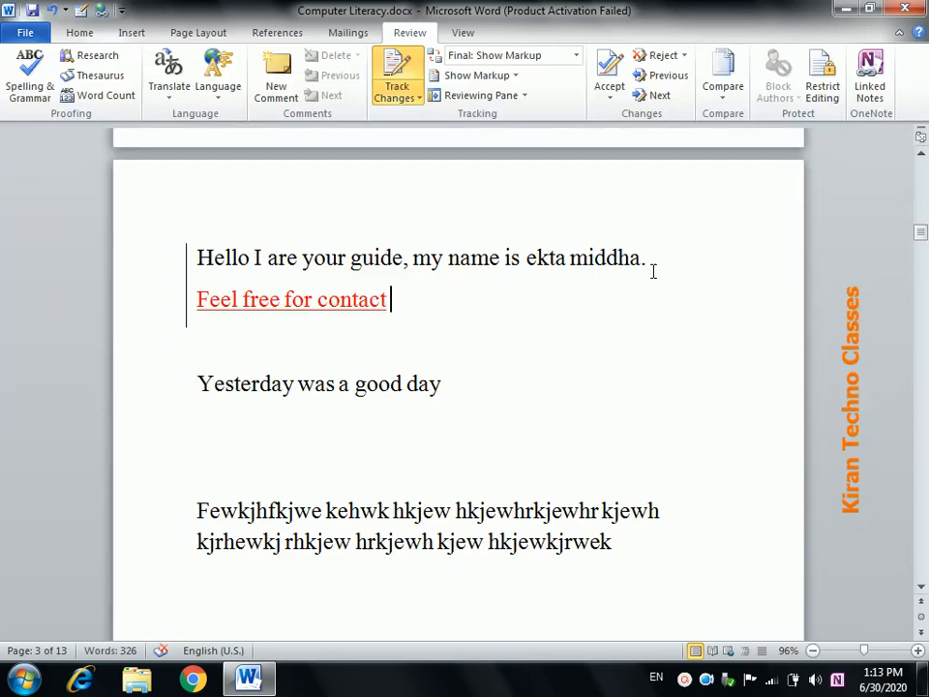
text( for any )
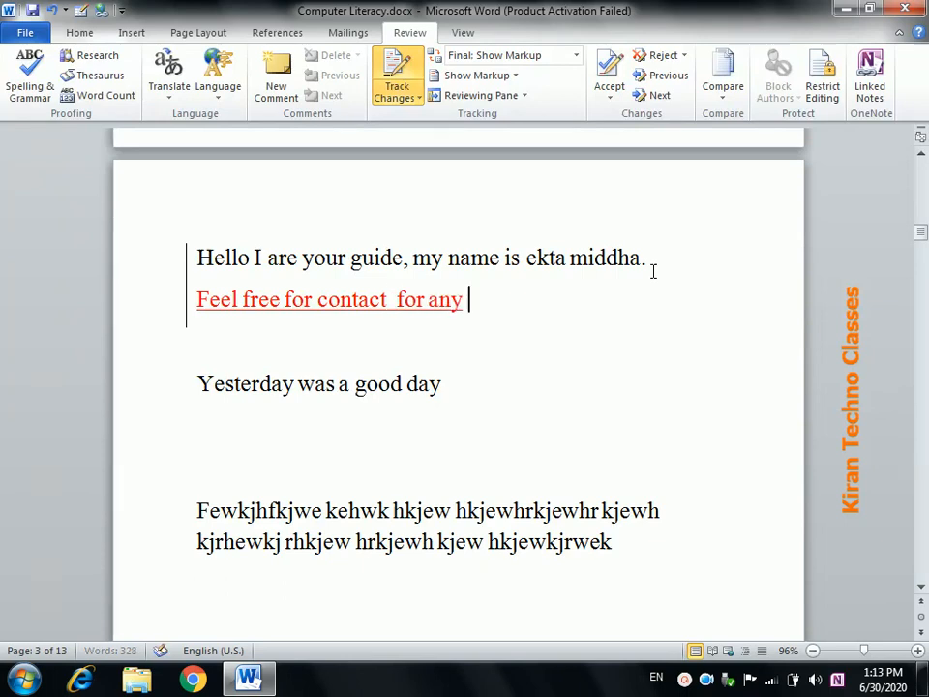
text(query)
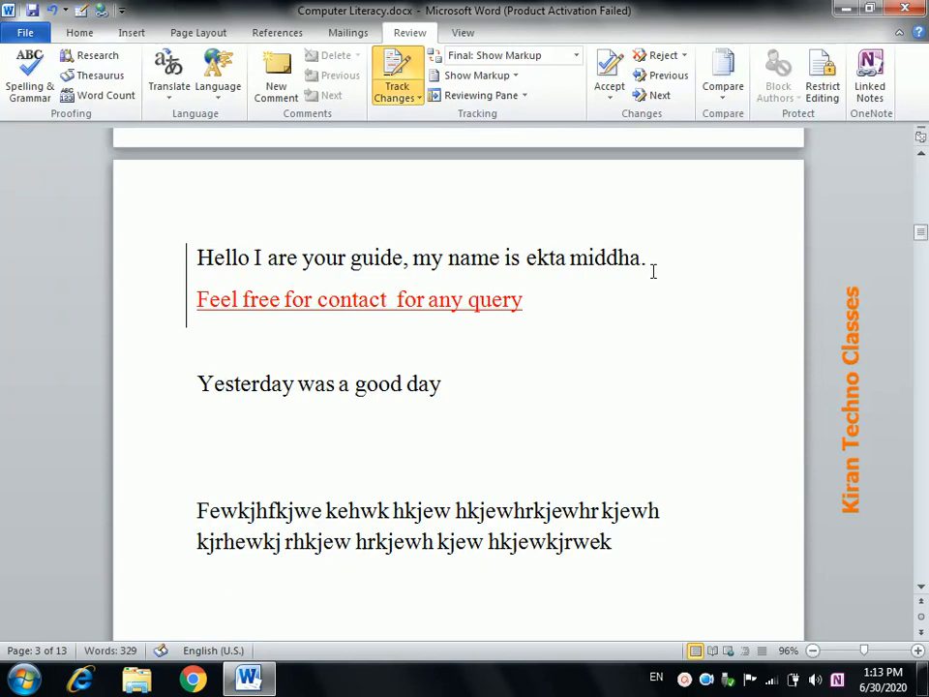
key(Return)
text(comment me)
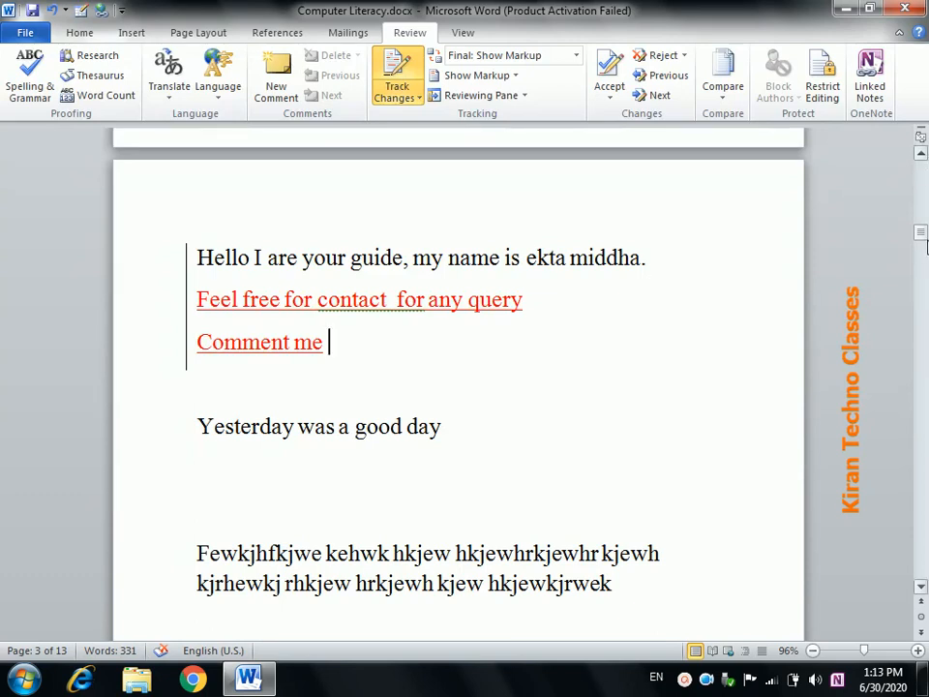
drag(926, 247, 925, 278)
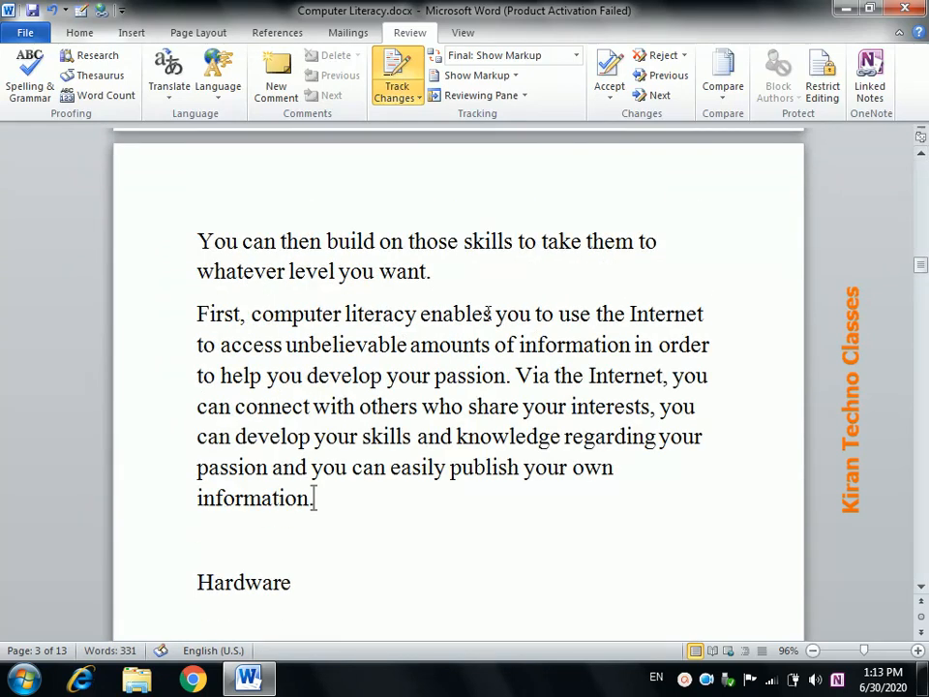
Apply Heading 1 to the word 'You' opening 'You can then build on those skills…'.
drag(242, 250, 178, 236)
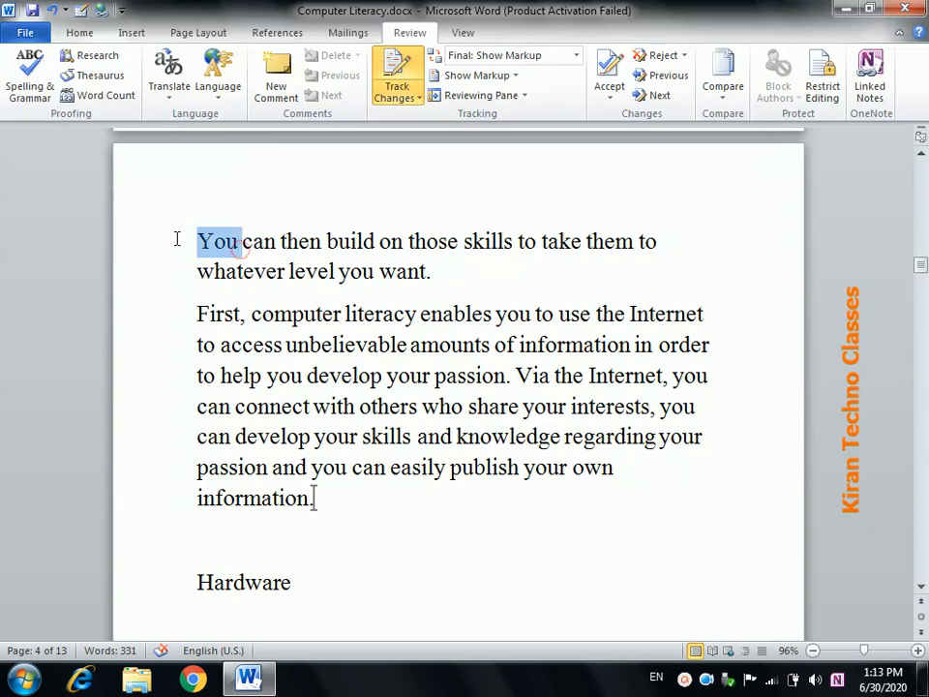
click(77, 29)
click(707, 89)
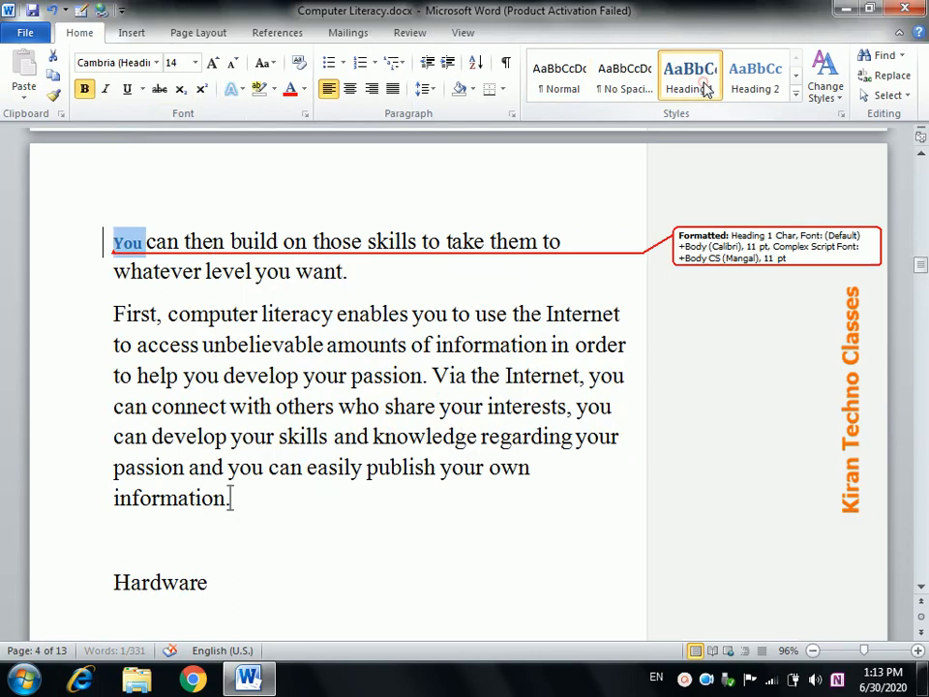
click(490, 491)
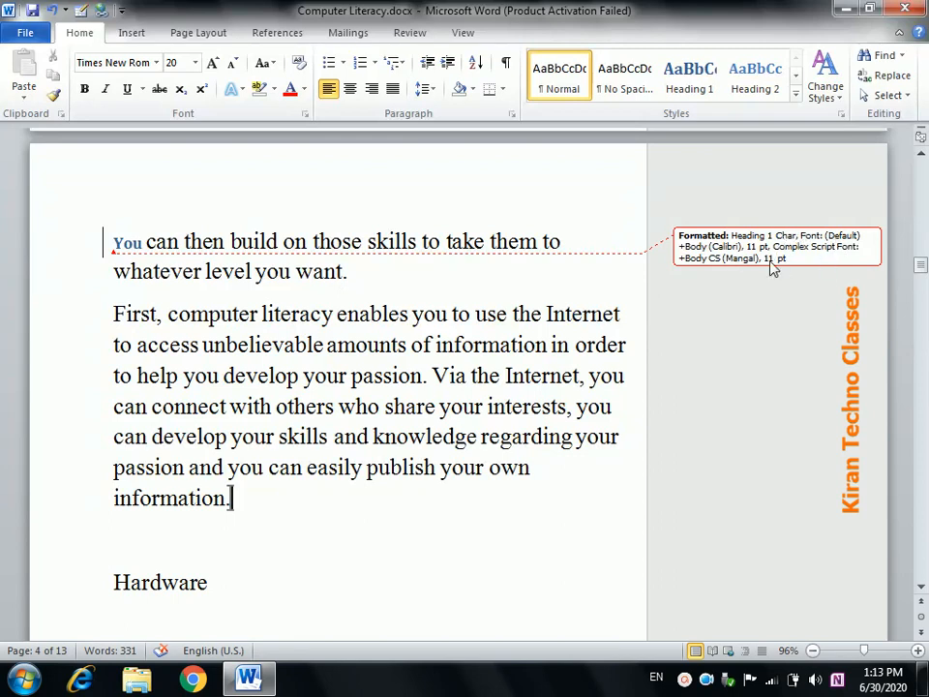
drag(920, 263, 920, 167)
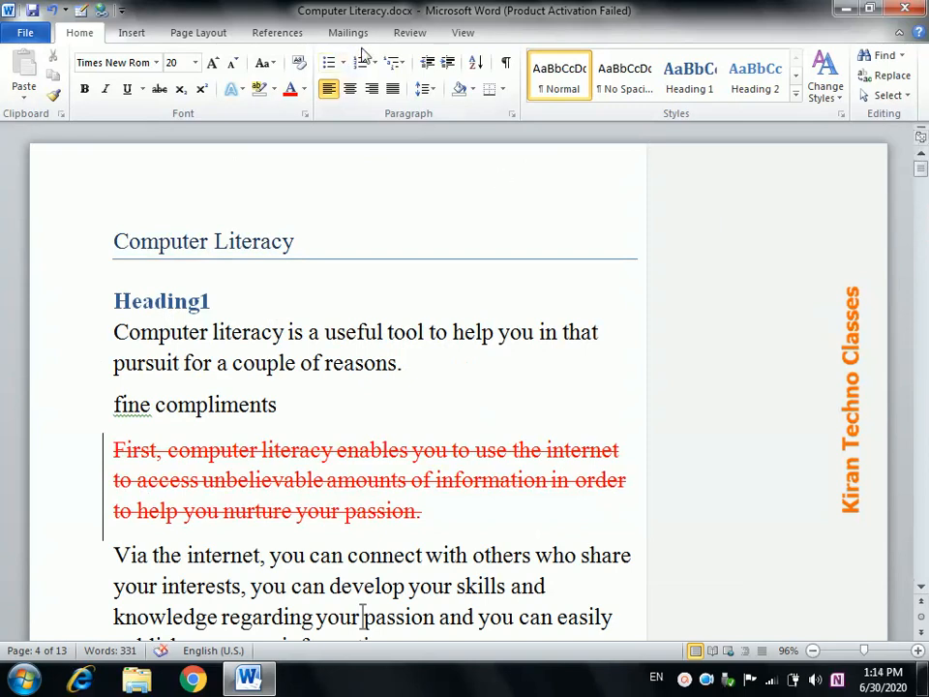
Show all tracked revisions in margin balloons through Show Markup > Balloons.
click(401, 34)
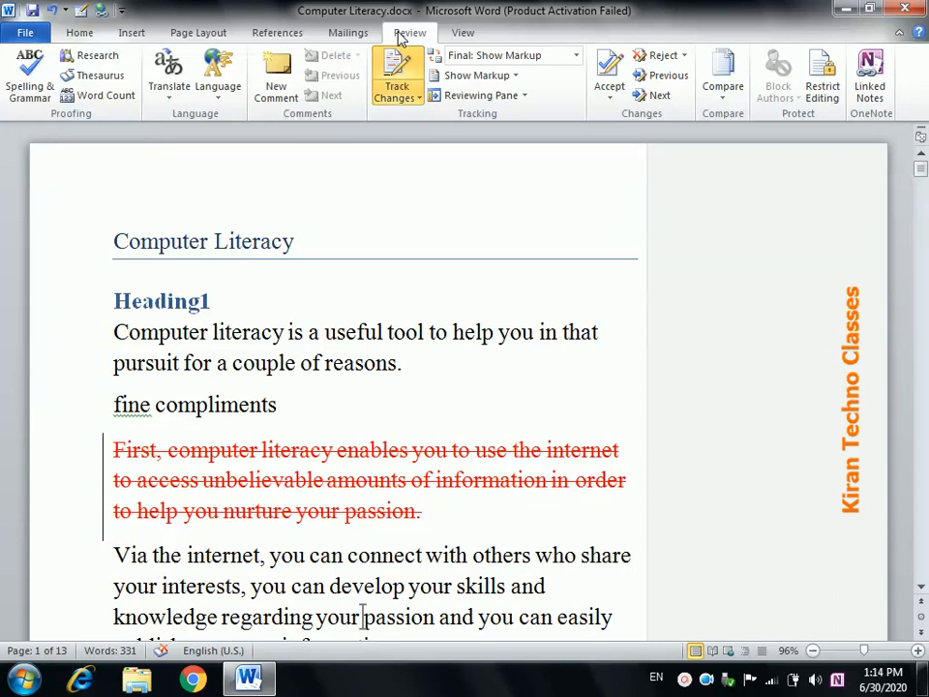
click(516, 77)
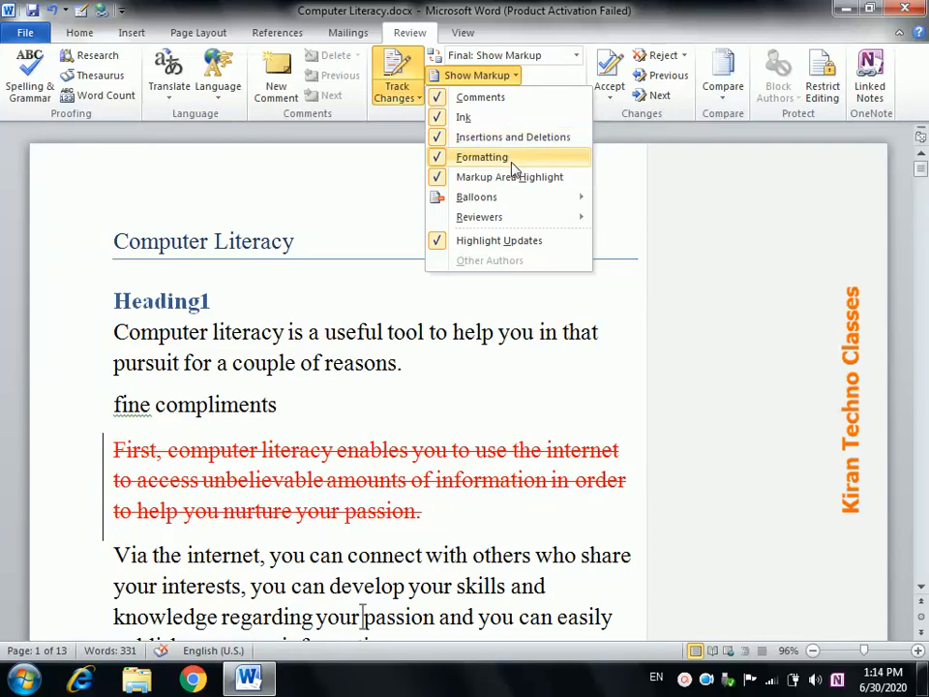
mouse_move(528, 207)
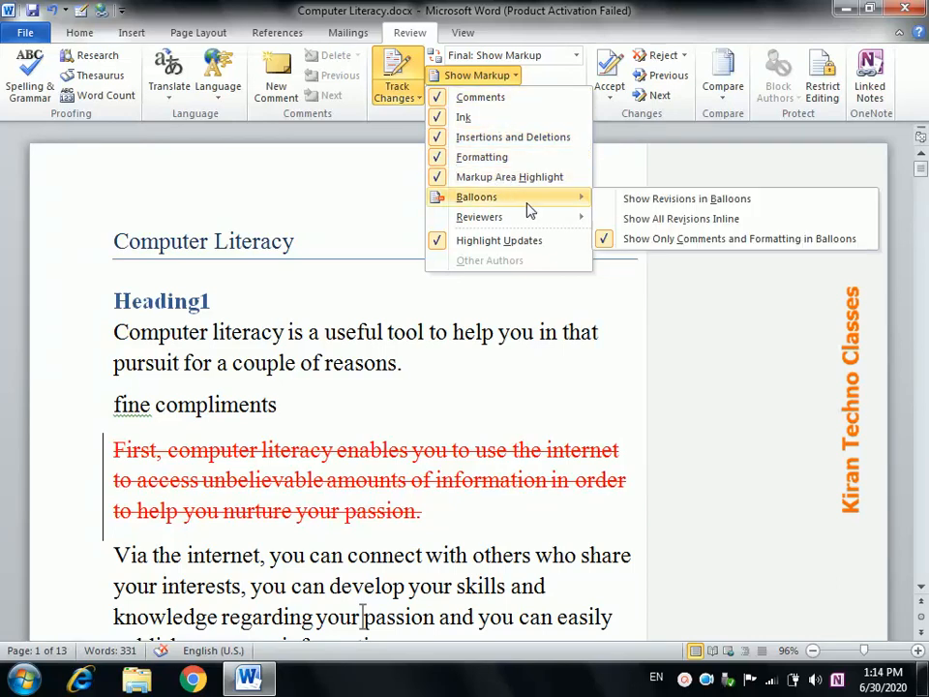
click(619, 203)
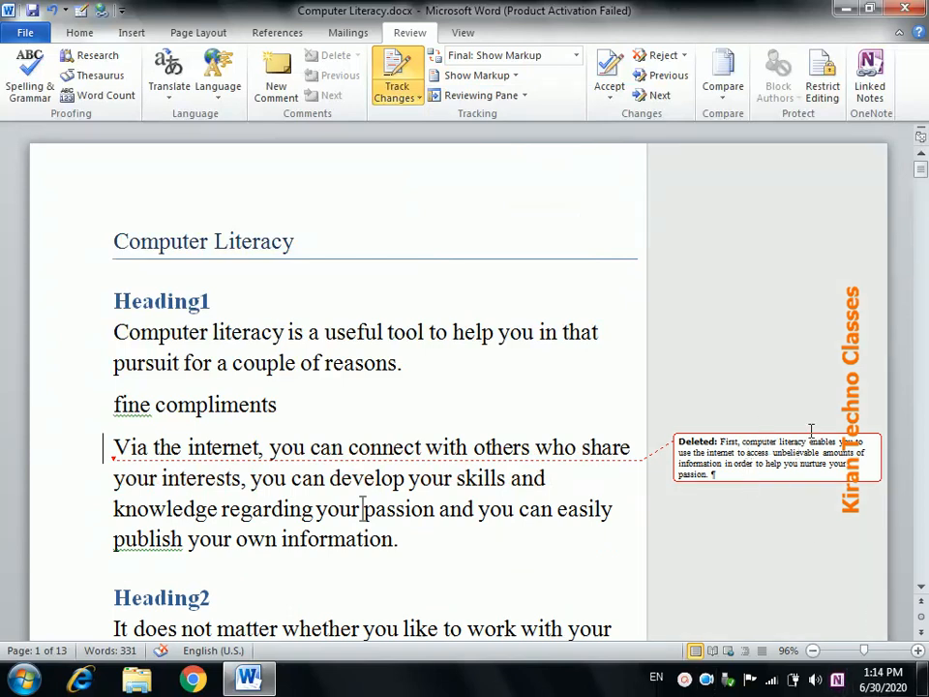
Switch balloons back to comments and formatting only, so deletions appear inline again.
click(513, 77)
mouse_move(518, 197)
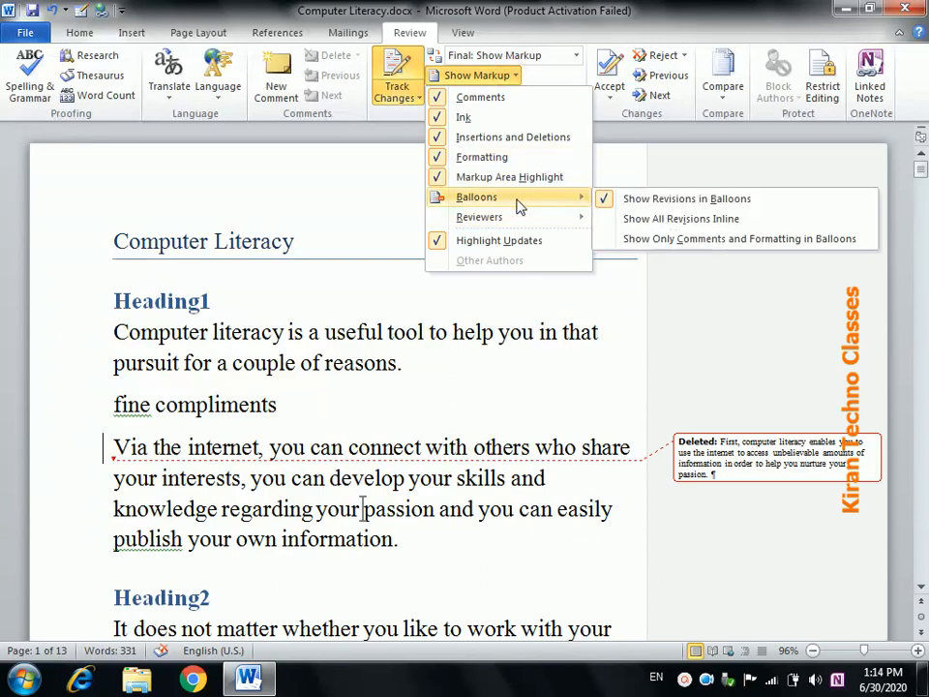
click(649, 238)
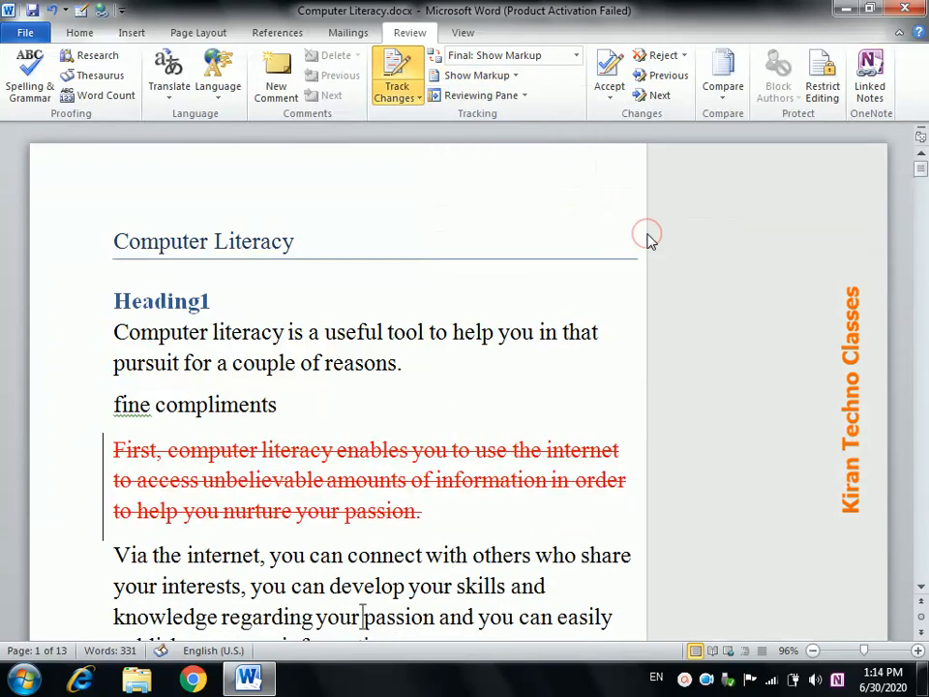
click(477, 75)
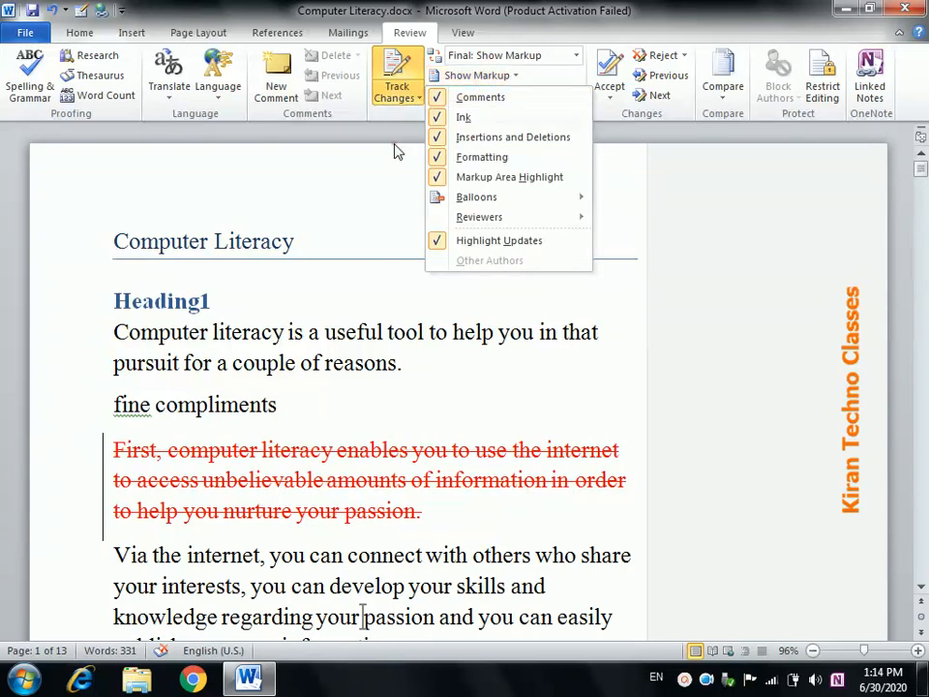
click(394, 144)
click(478, 95)
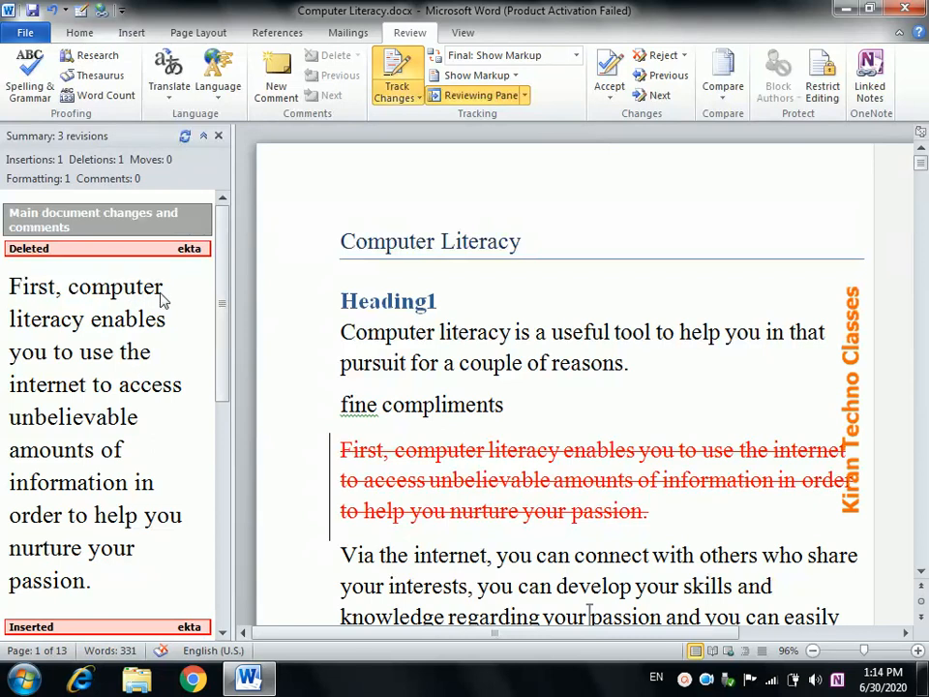
drag(219, 320, 217, 412)
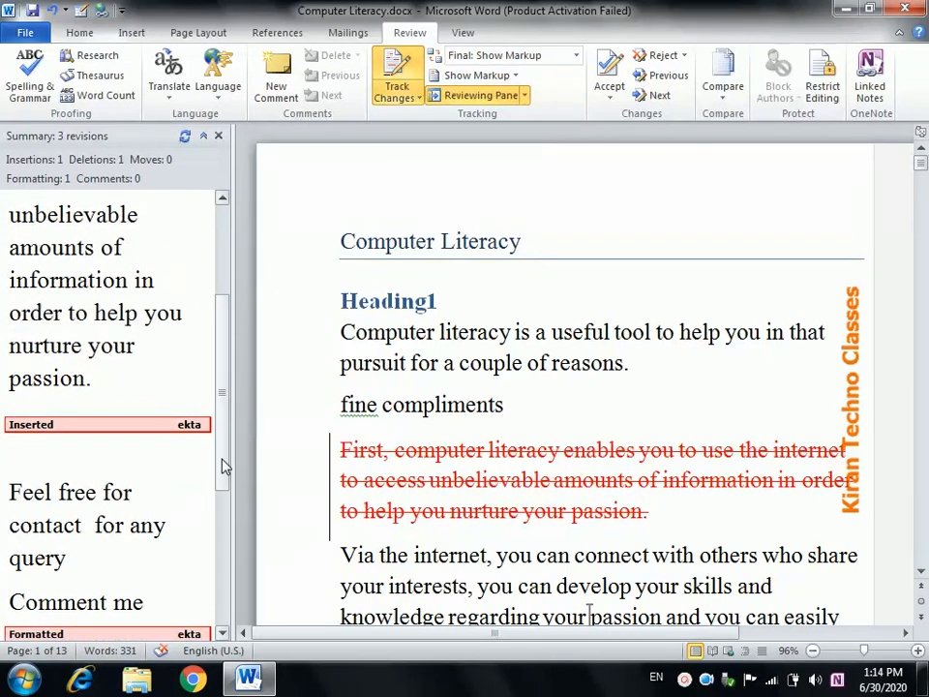
drag(227, 465, 193, 526)
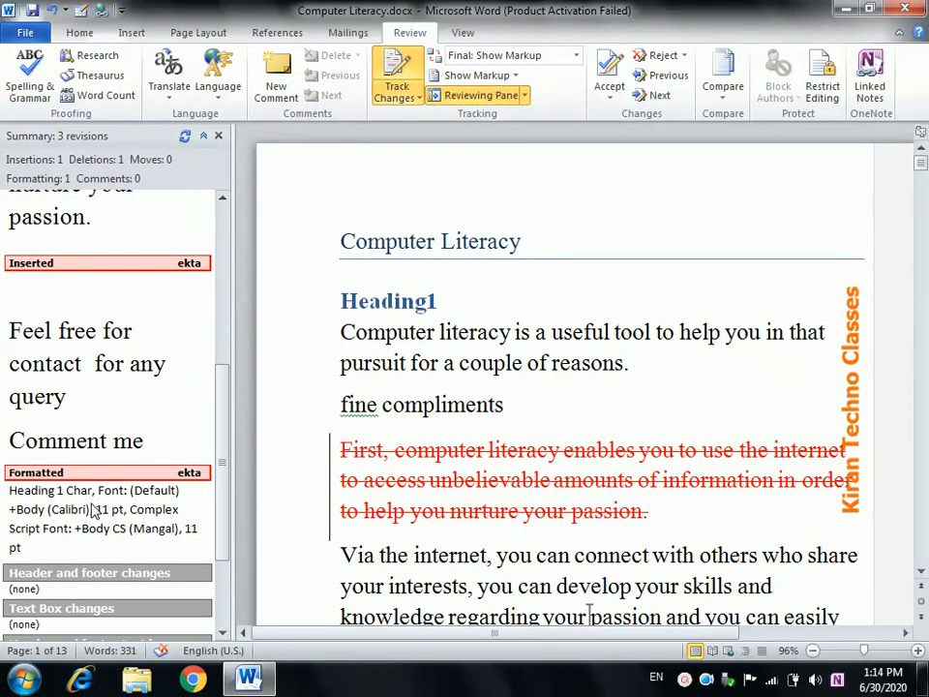
drag(220, 486, 228, 284)
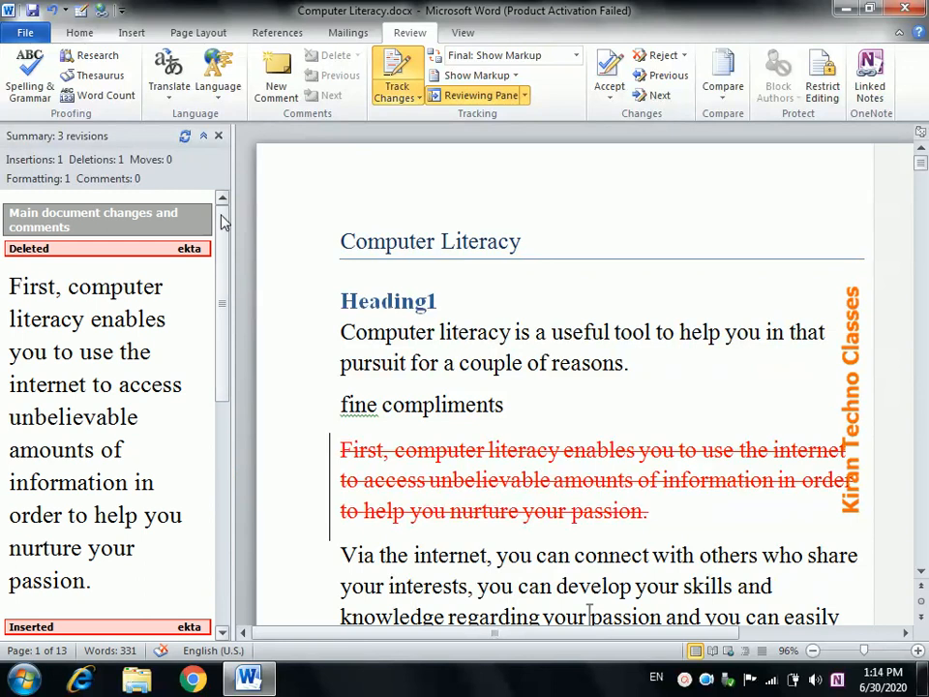
click(481, 96)
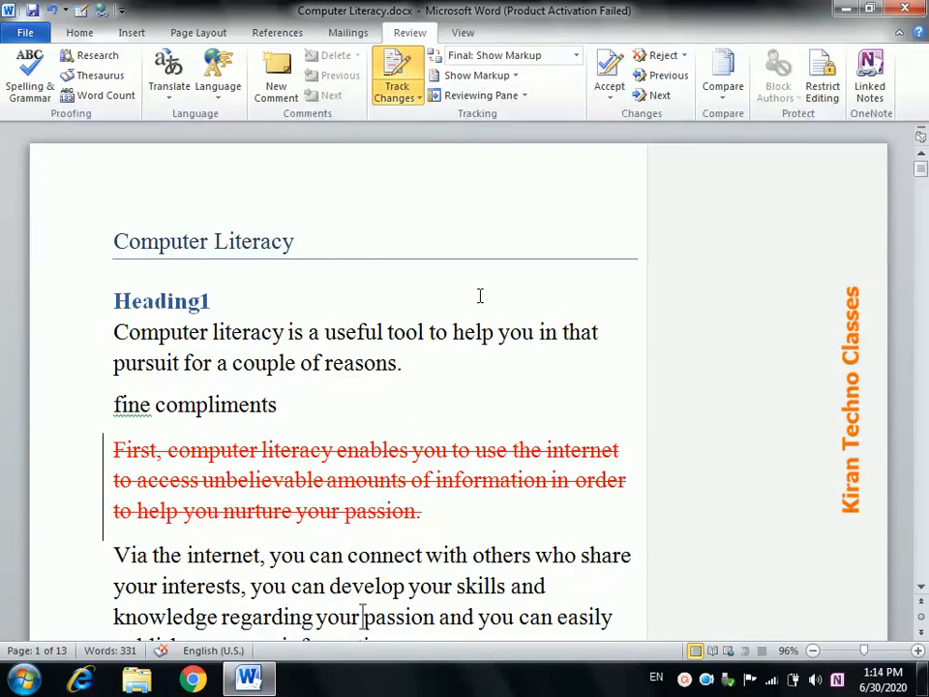
Reject the tracked deletion, restoring the 'First, computer literacy…' paragraph.
click(253, 331)
click(604, 100)
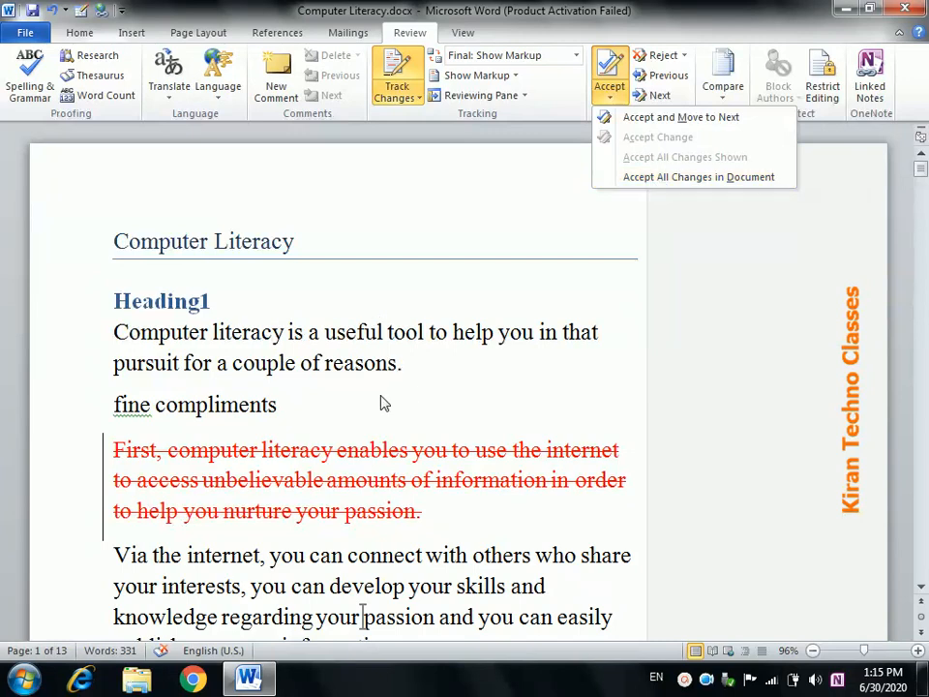
click(371, 464)
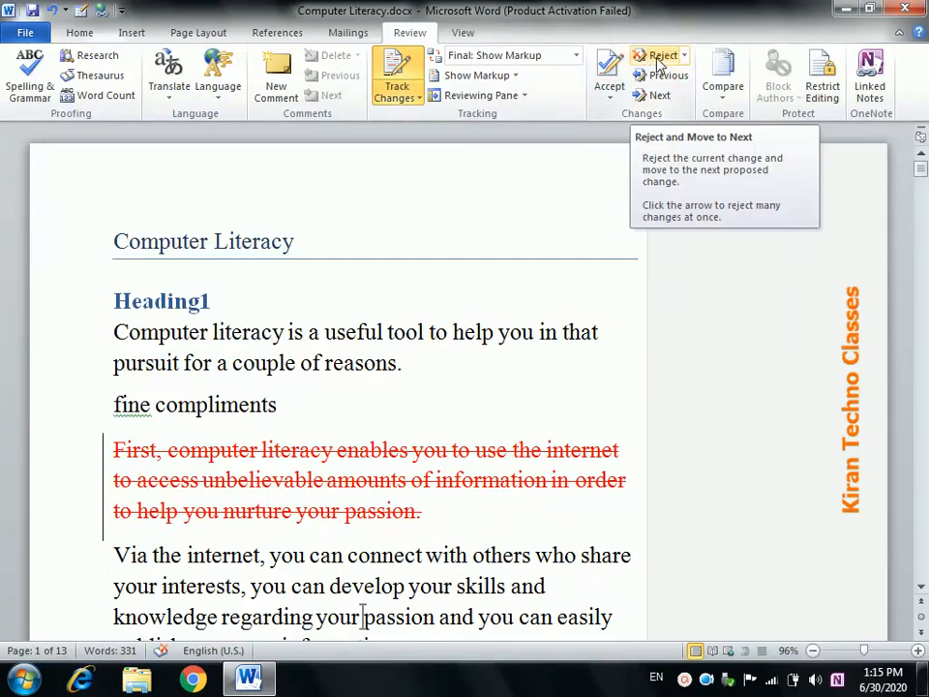
click(658, 56)
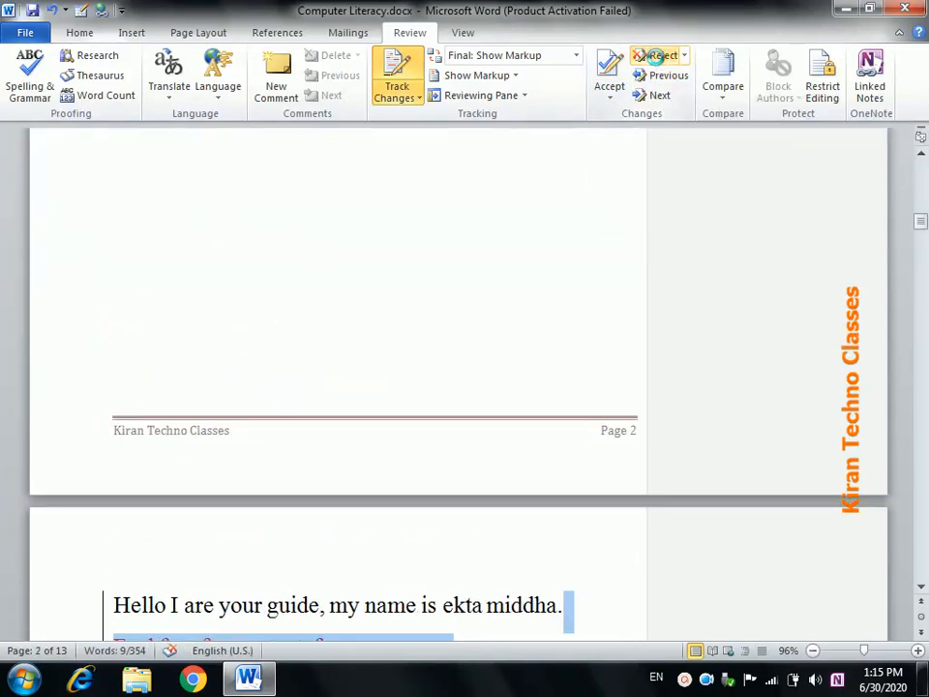
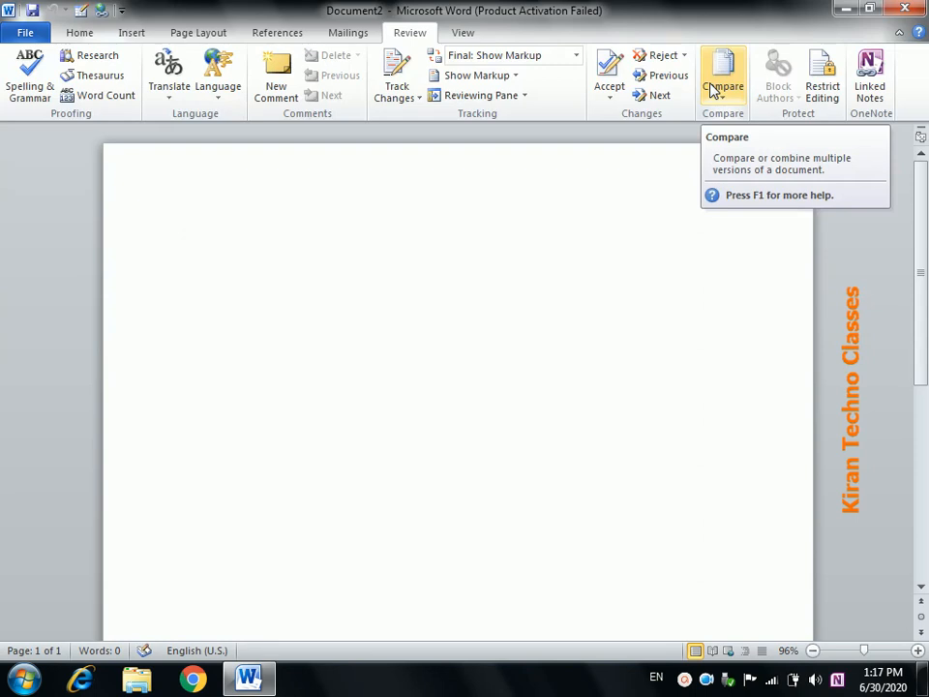
Open the Compare menu on the Review tab of the blank document.
click(713, 89)
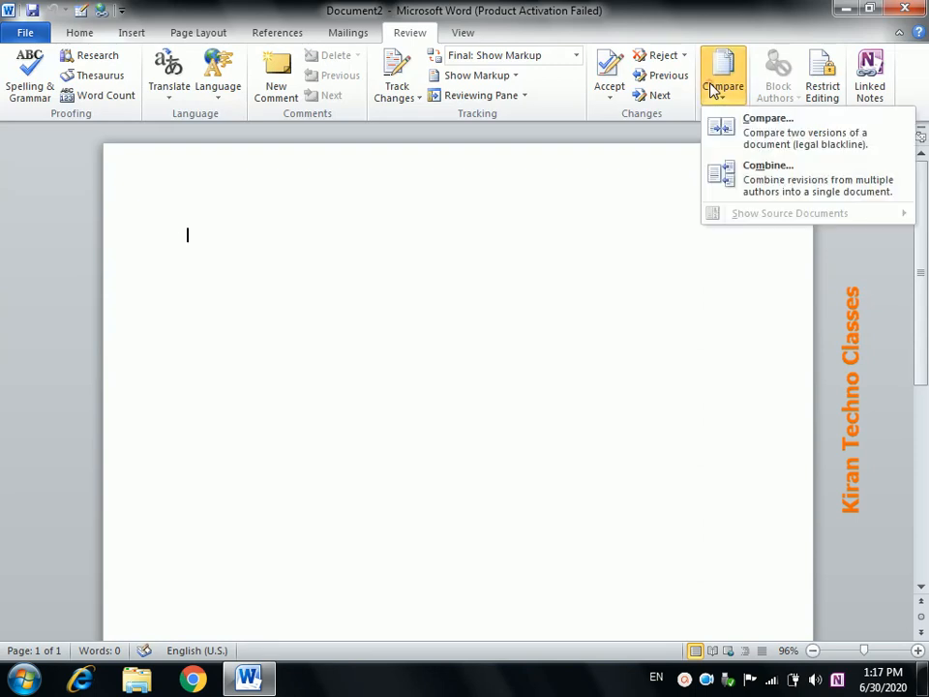
Start a document comparison with original.docx from Desktop\data as the original.
click(752, 134)
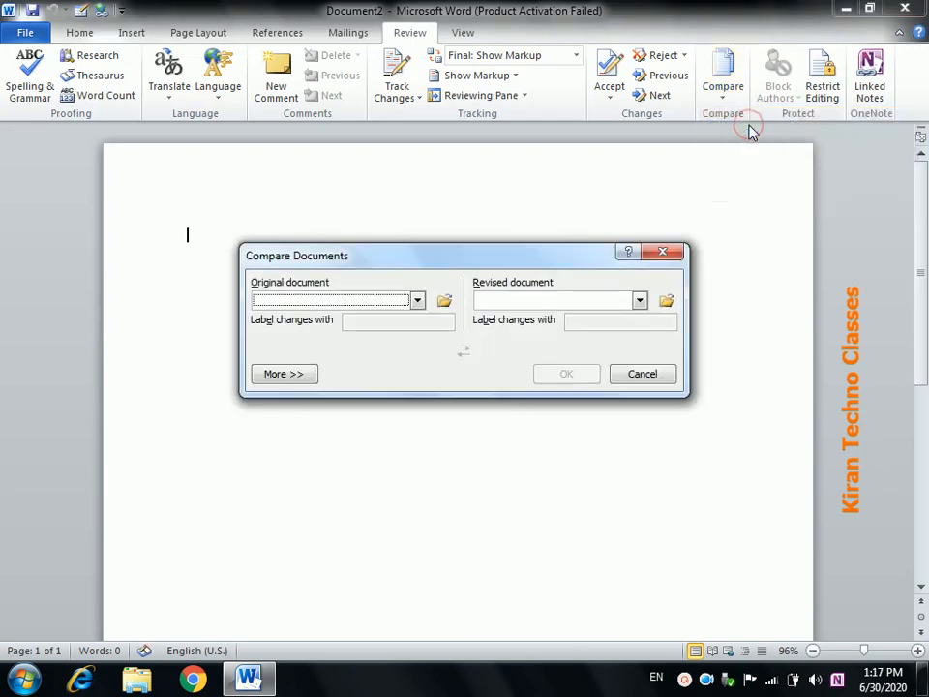
click(446, 303)
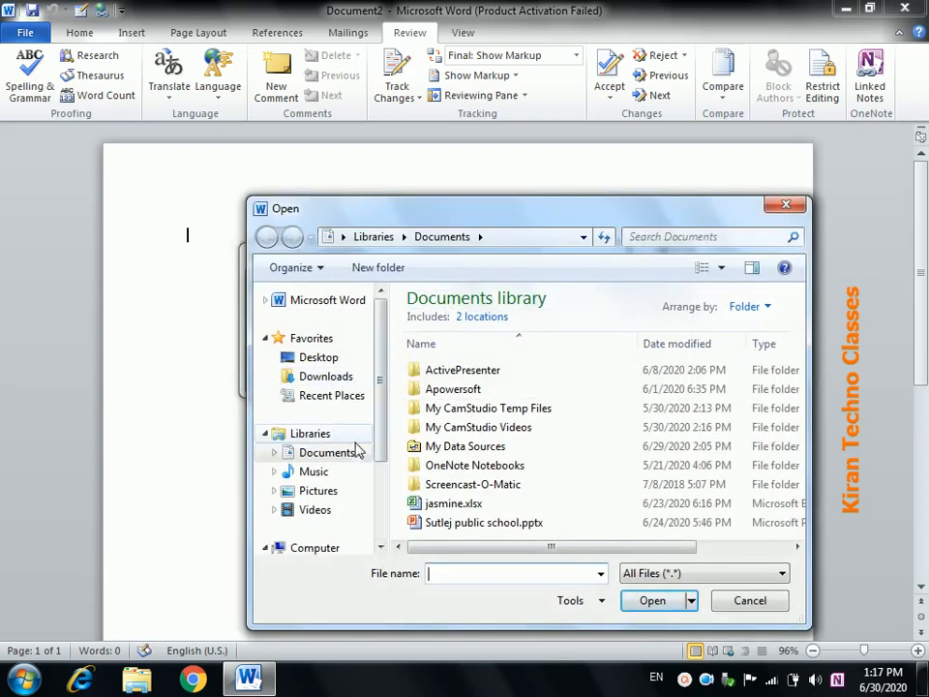
mouse_move(377, 445)
mouse_down()
mouse_move(380, 484)
mouse_move(379, 460)
mouse_up()
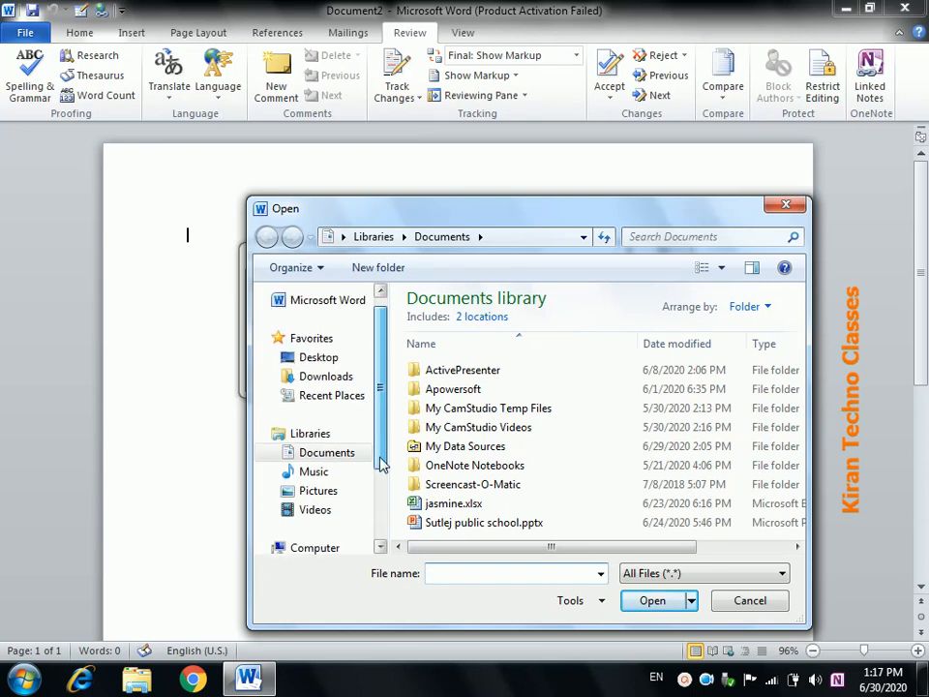
click(329, 360)
drag(798, 373, 797, 472)
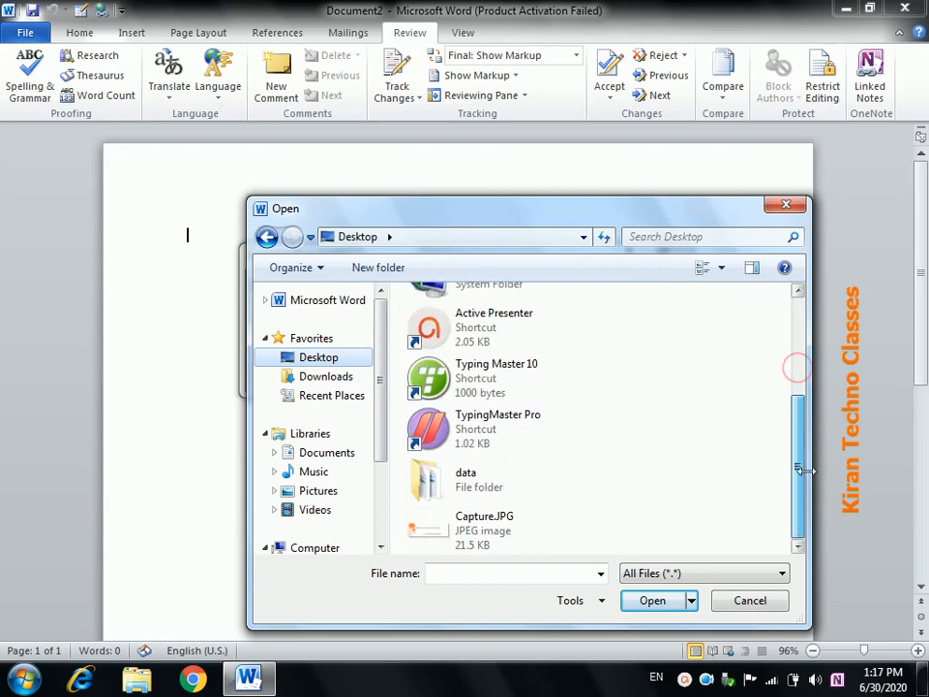
double_click(484, 474)
double_click(443, 339)
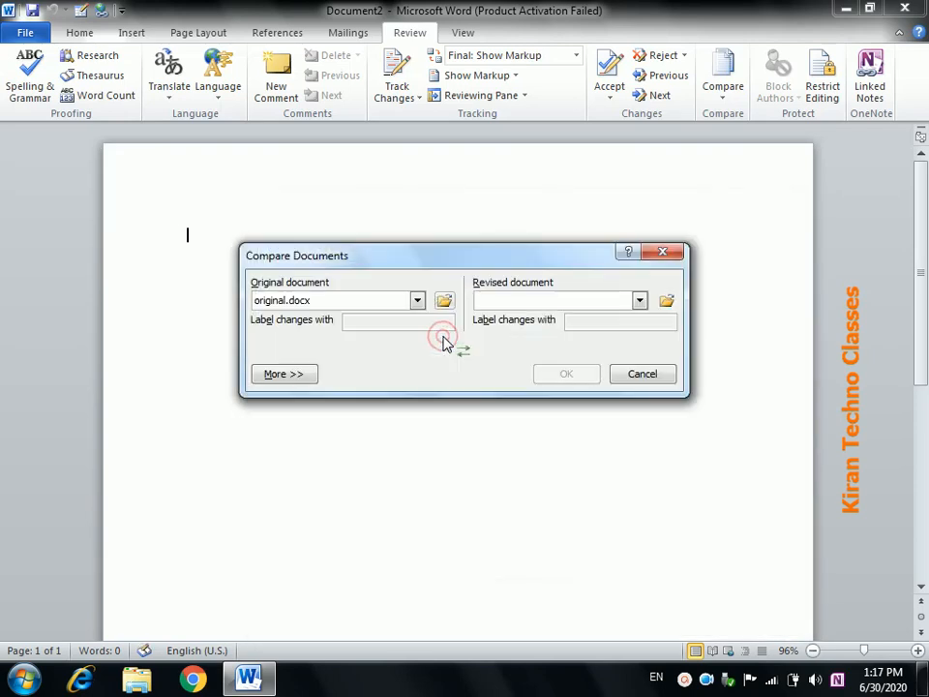
Pick revised.docx as the revised document and expand the full comparison settings.
click(665, 301)
double_click(499, 360)
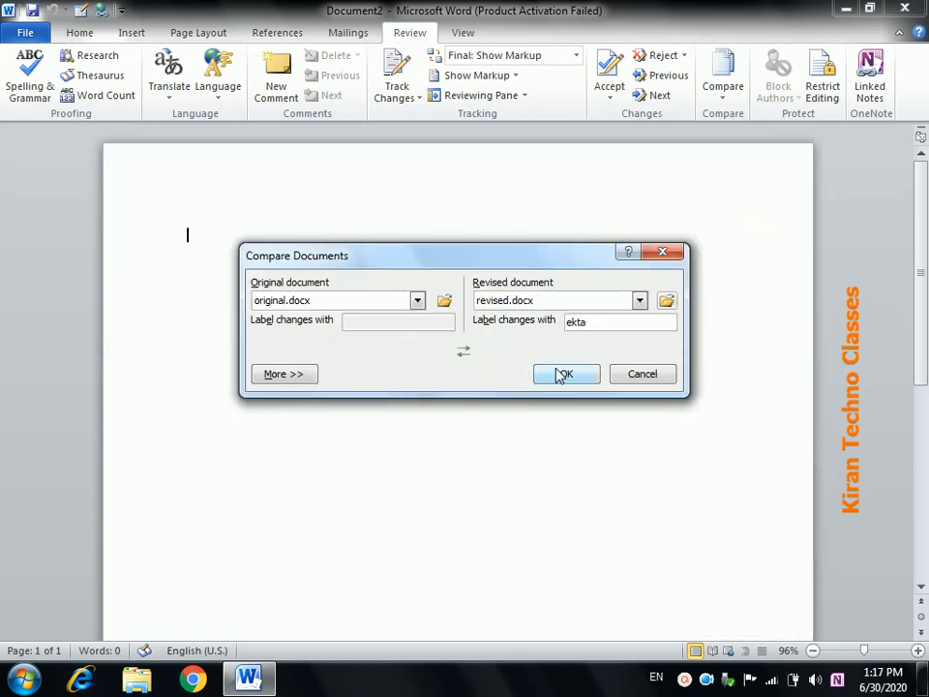
click(292, 373)
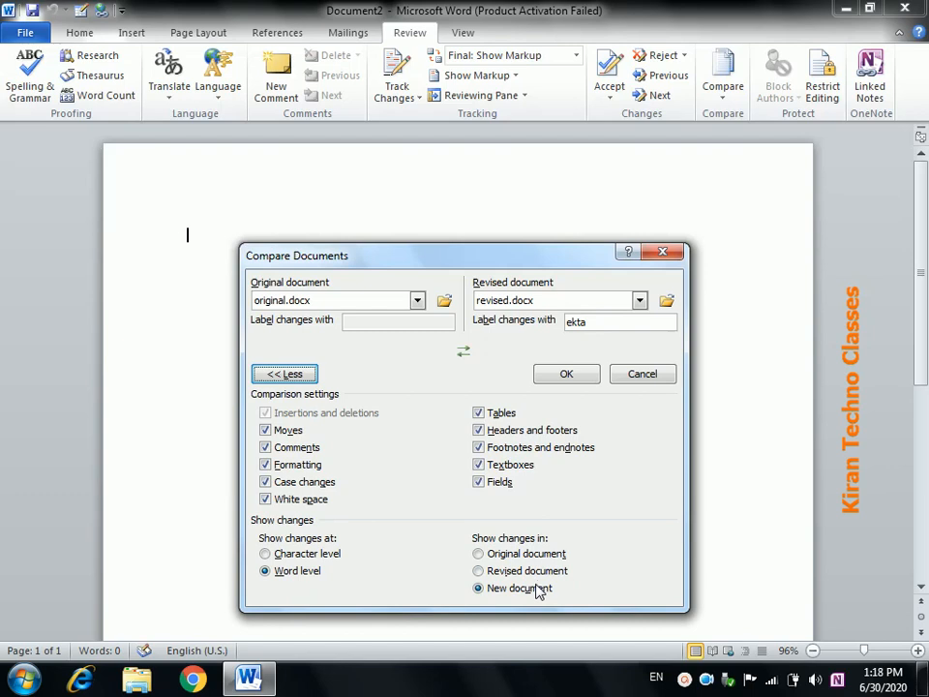
Run the comparison, producing Document3 with 'welcome' struck out after 'Hello friends'.
click(566, 376)
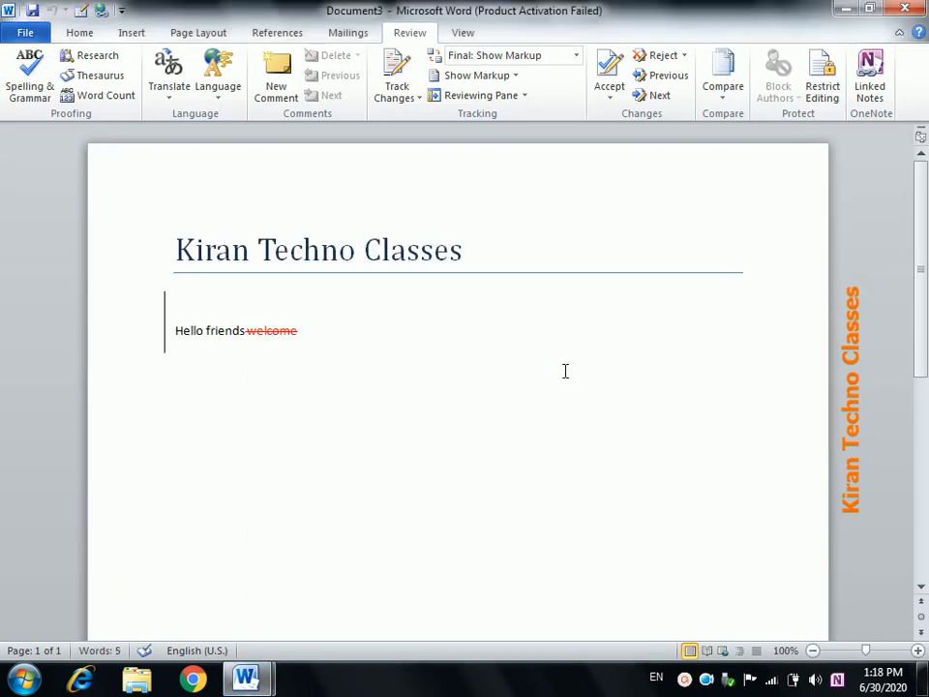
Open the Reviewing Pane with 2 revisions and show both source documents beside the result.
click(725, 90)
click(480, 95)
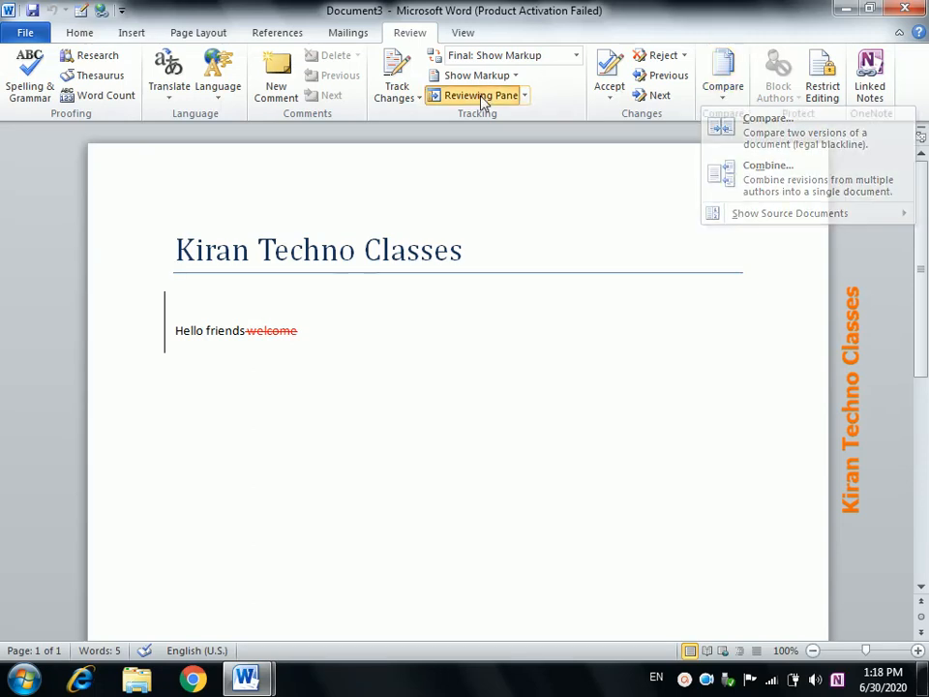
click(723, 94)
mouse_move(713, 217)
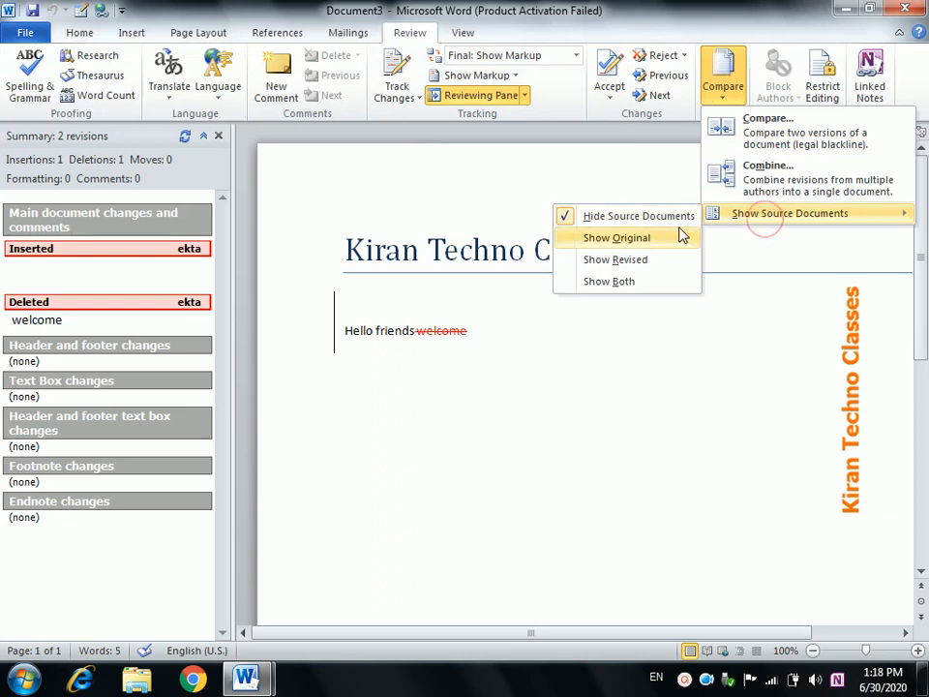
click(655, 281)
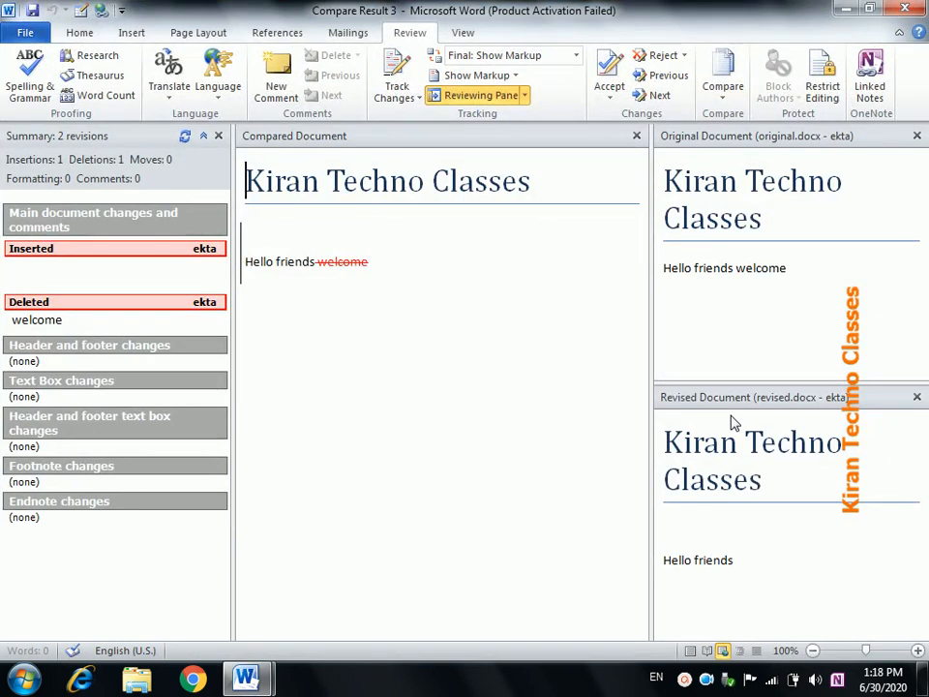
click(723, 97)
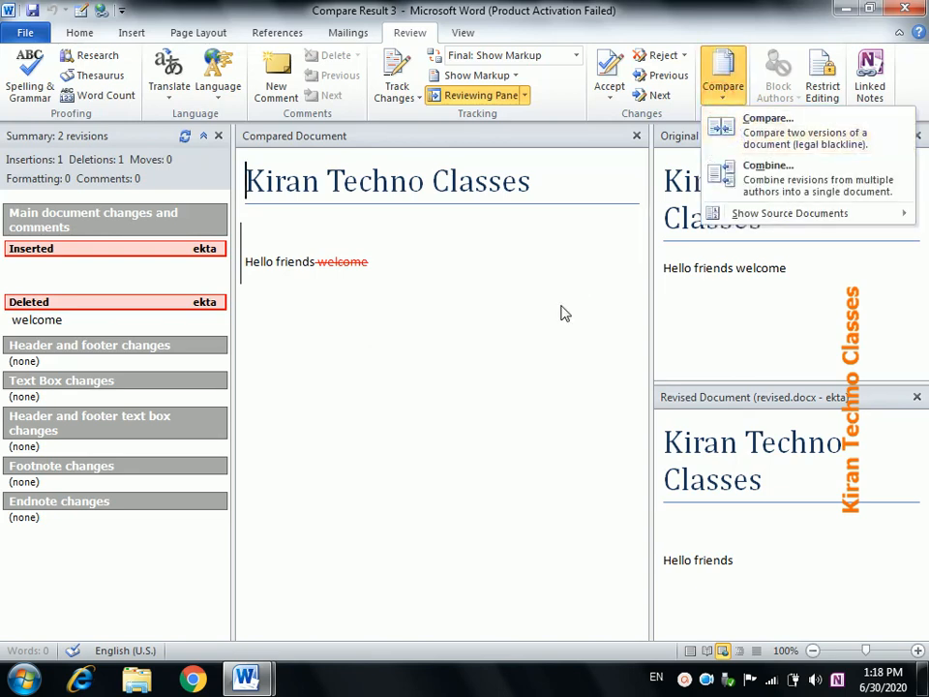
click(542, 329)
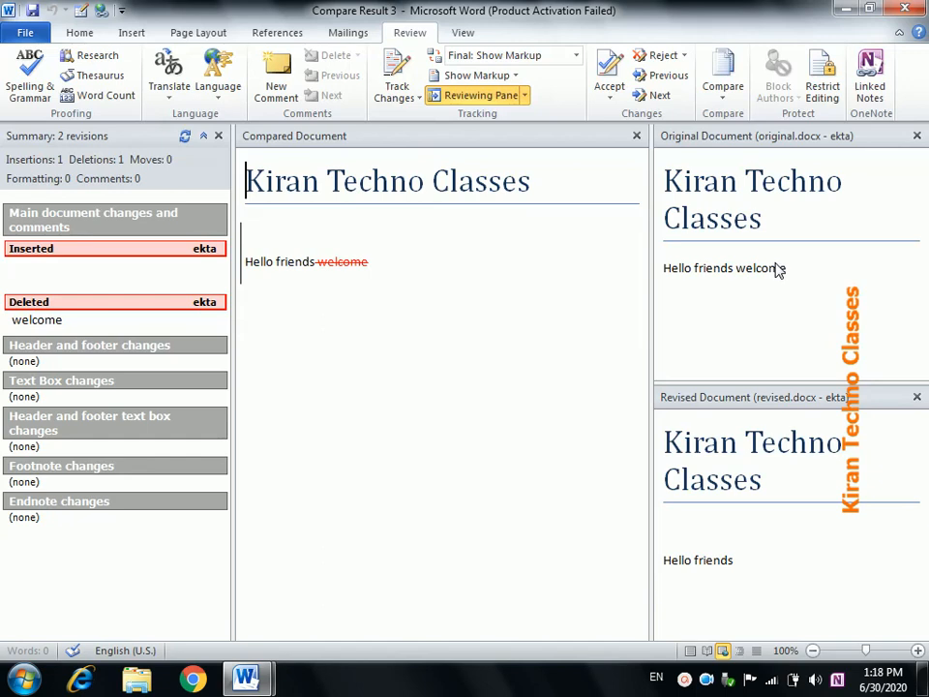
click(746, 574)
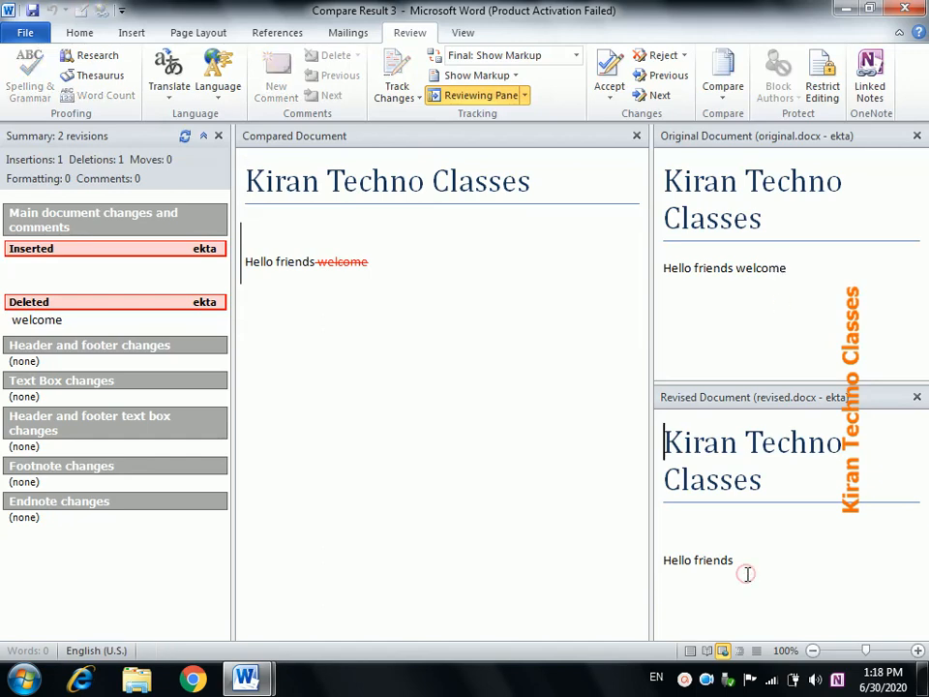
click(585, 367)
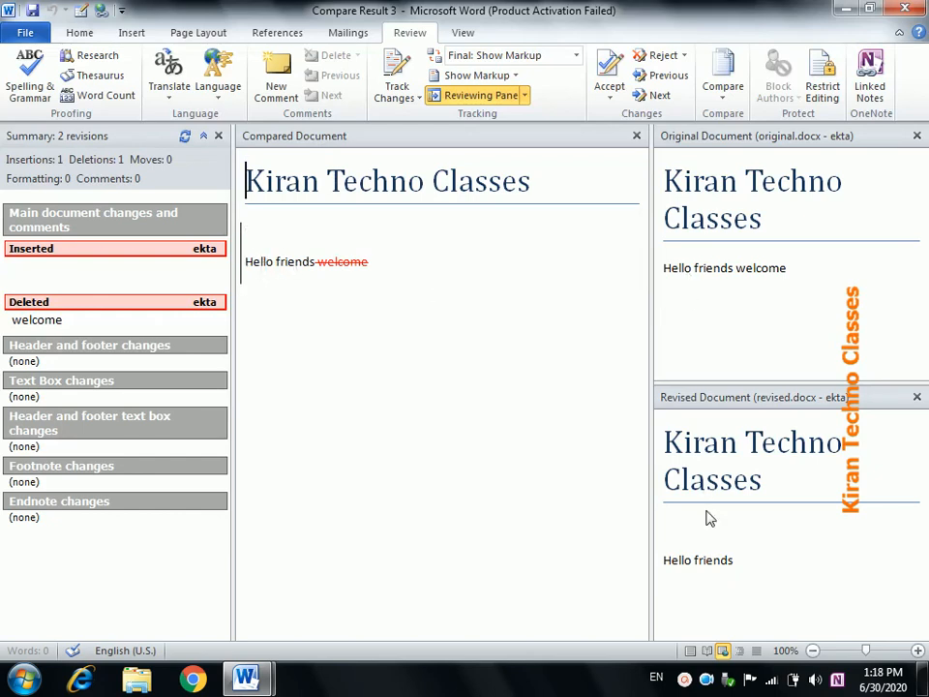
Close the Compare Result 3 window, triggering the save-changes prompt.
mouse_move(352, 262)
click(905, 7)
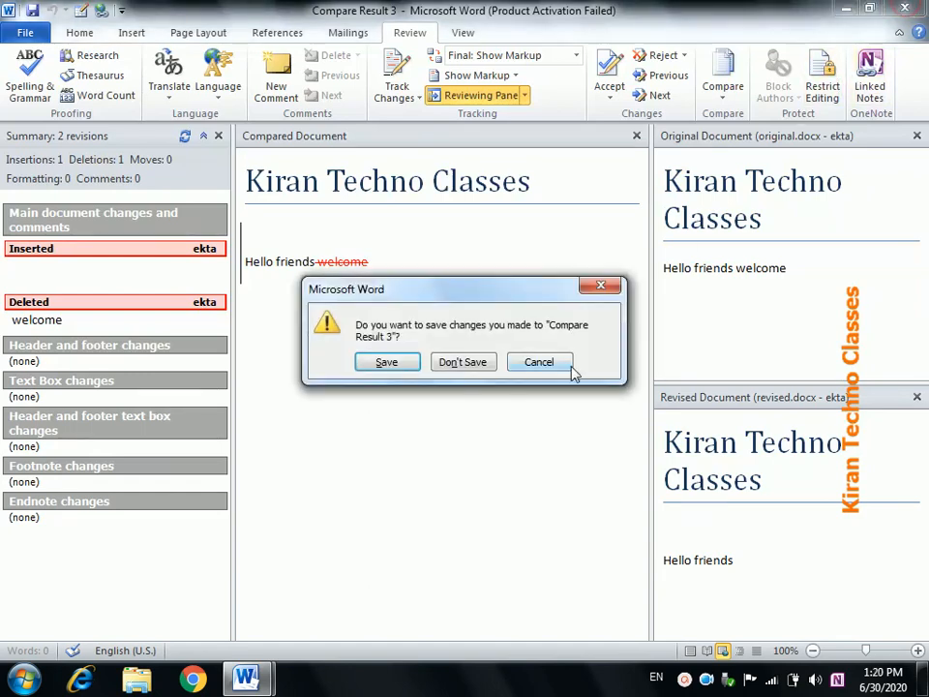
Discard the comparison, close Word, then open and close original.docx from the Desktop data folder.
click(474, 361)
click(922, 4)
double_click(33, 599)
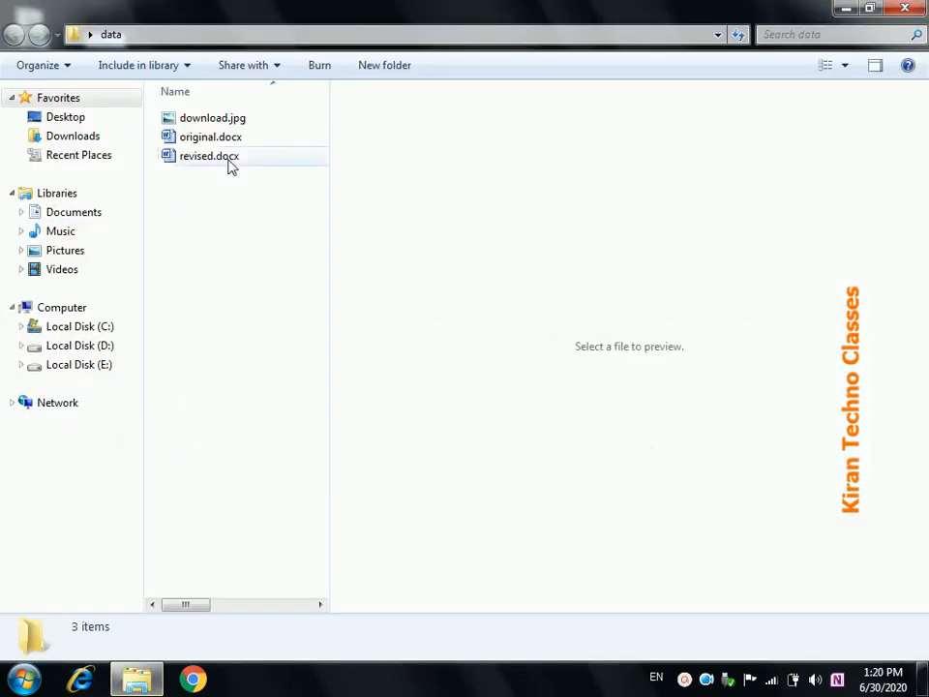
double_click(210, 138)
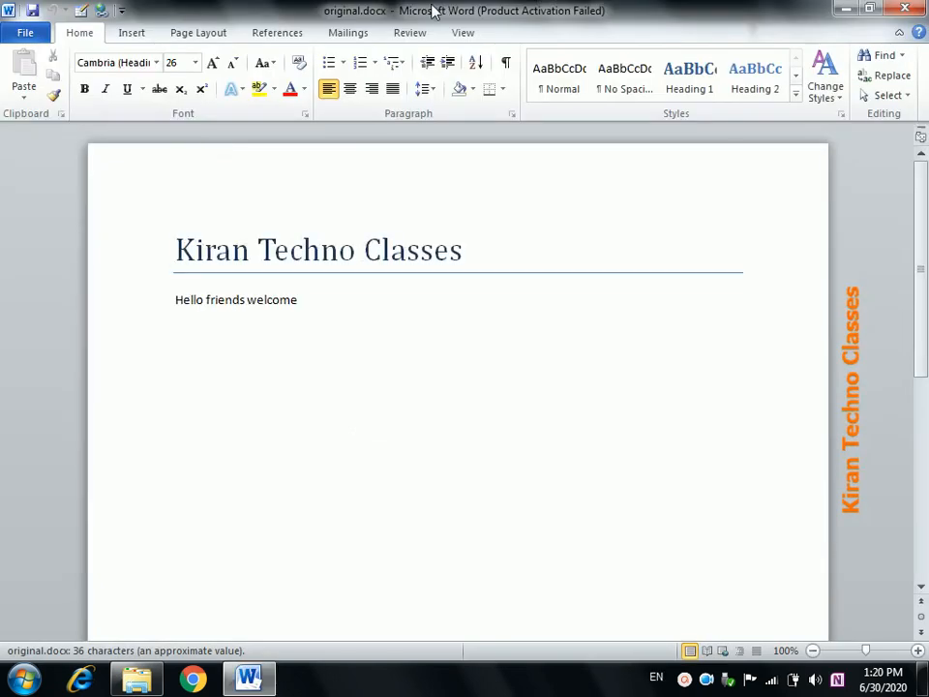
click(647, 510)
click(905, 8)
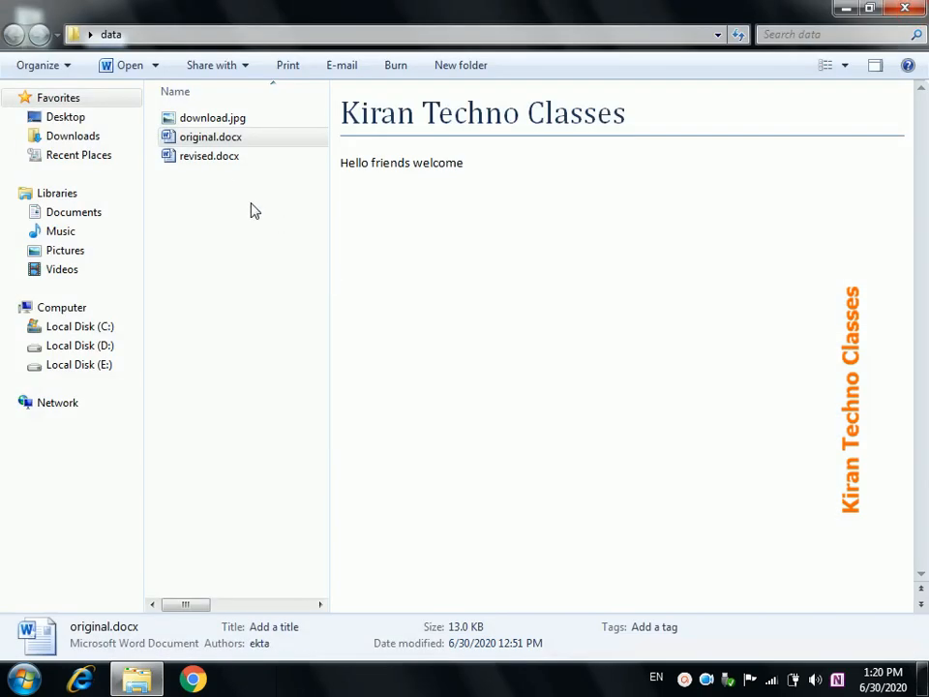
Open revised.docx from the data folder in Word.
click(214, 156)
double_click(215, 157)
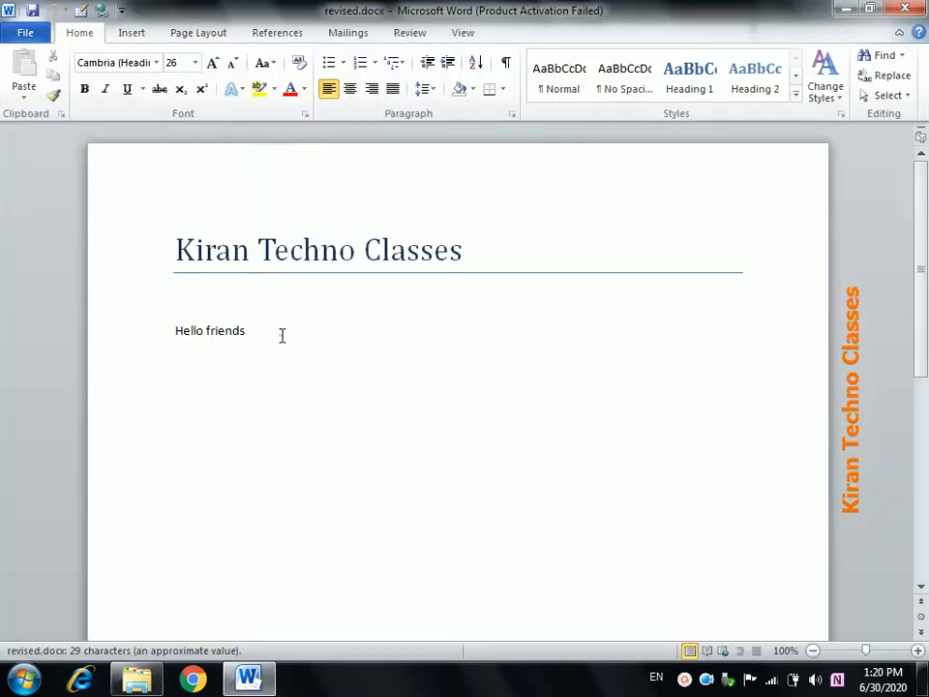
click(647, 508)
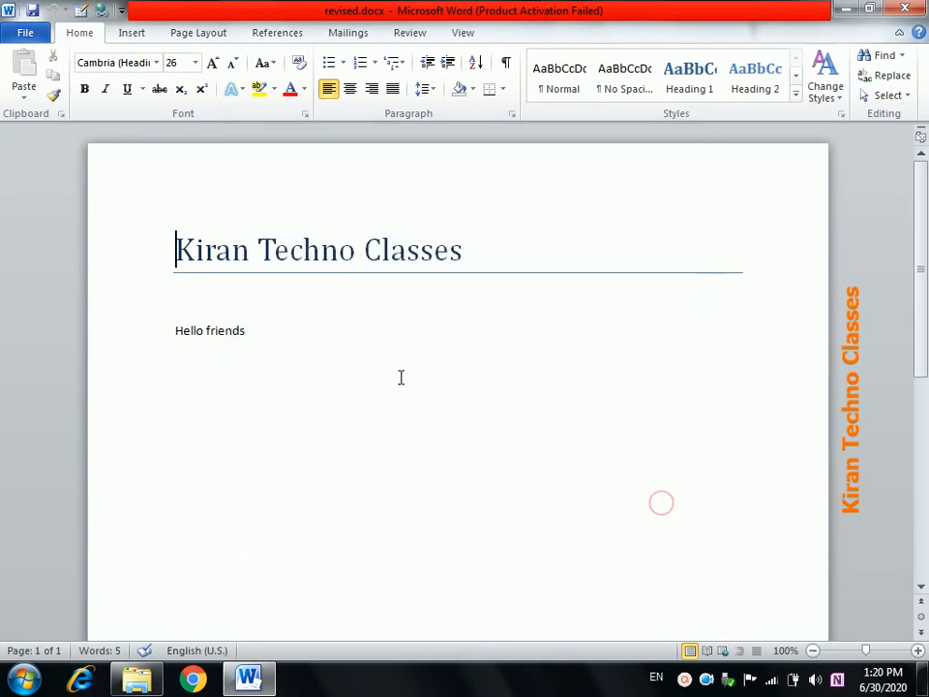
Type 'good day' on a new line below 'Hello friends' in revised.docx.
click(278, 331)
key(Return)
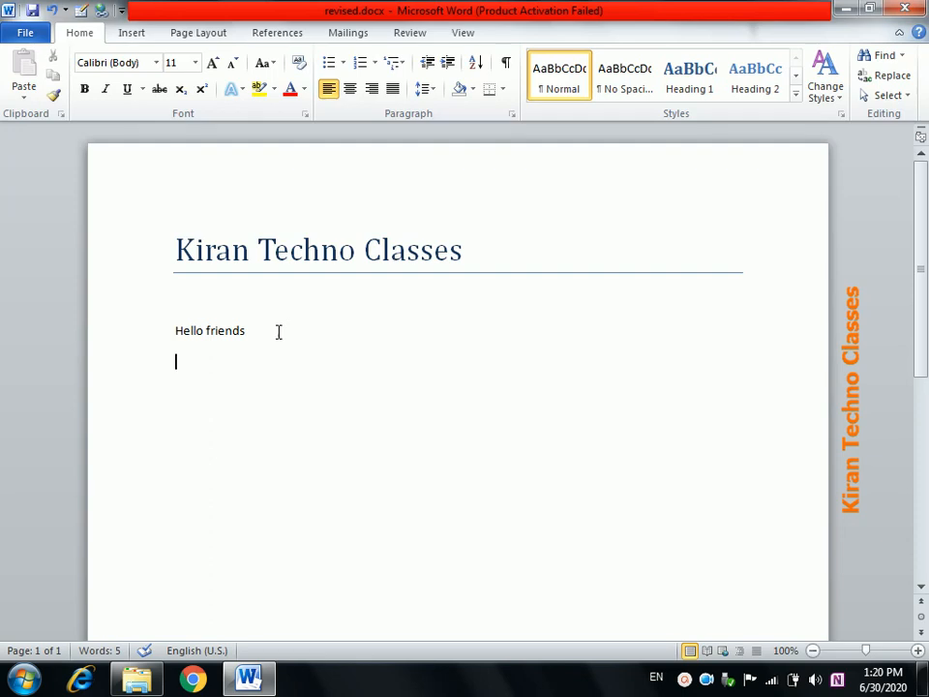
key(Return)
text(good day)
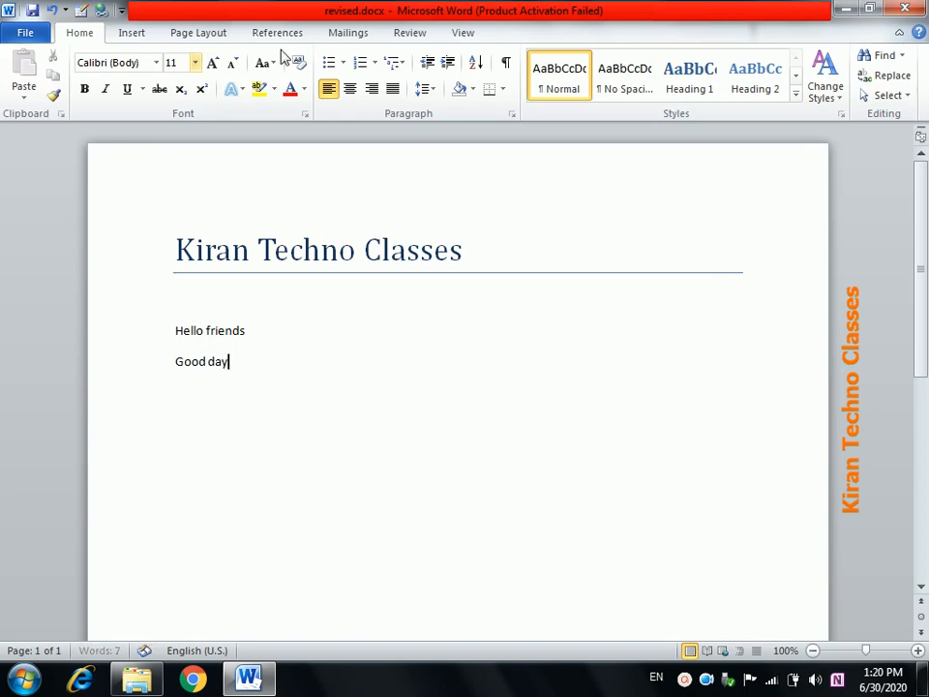
Save revised.docx and close Word and the data folder window.
key(ctrl+s)
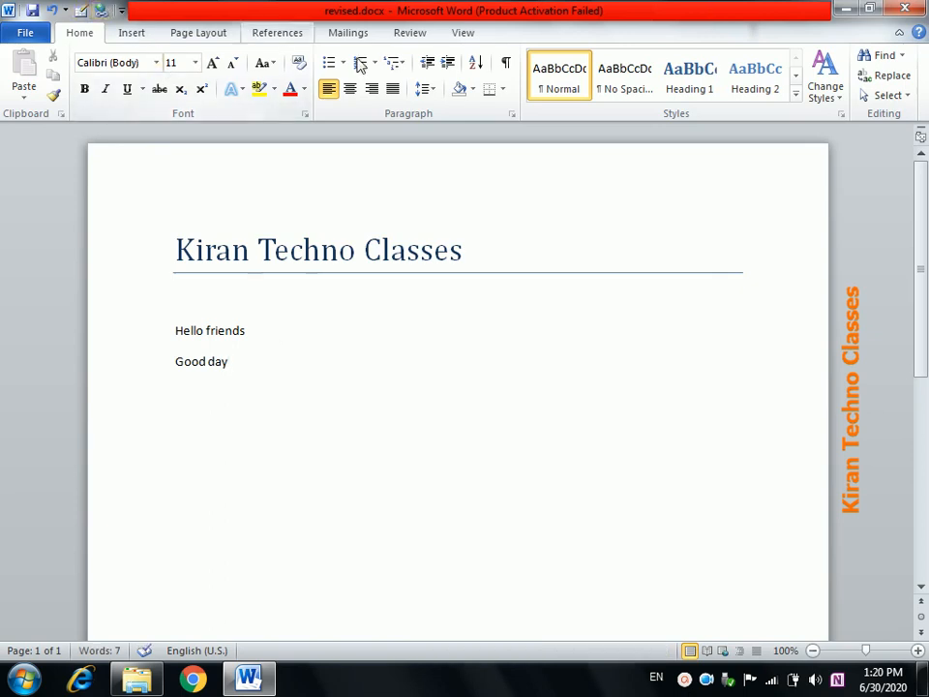
click(904, 8)
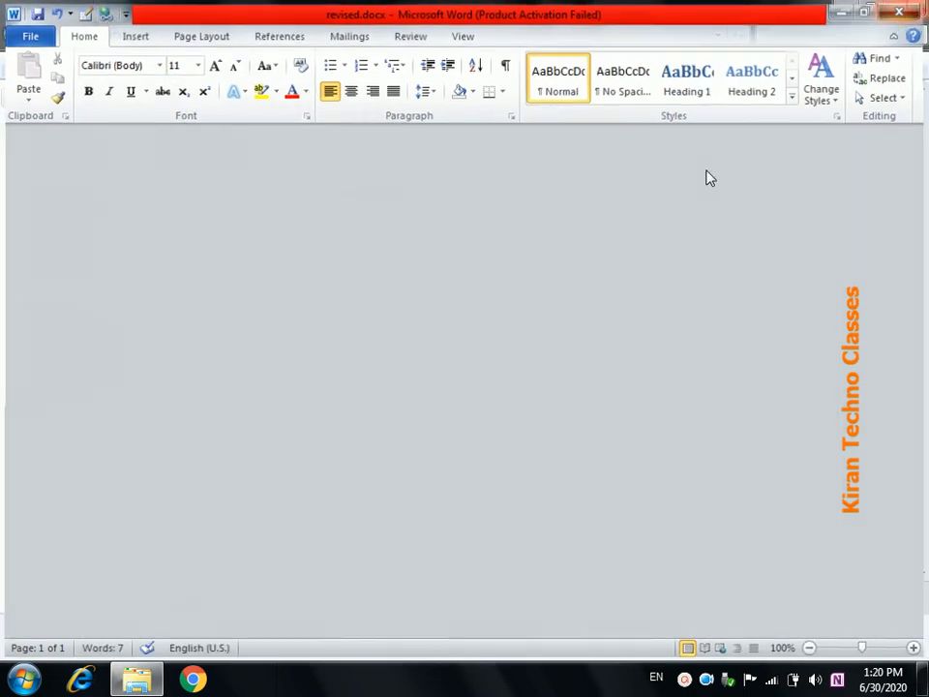
click(904, 9)
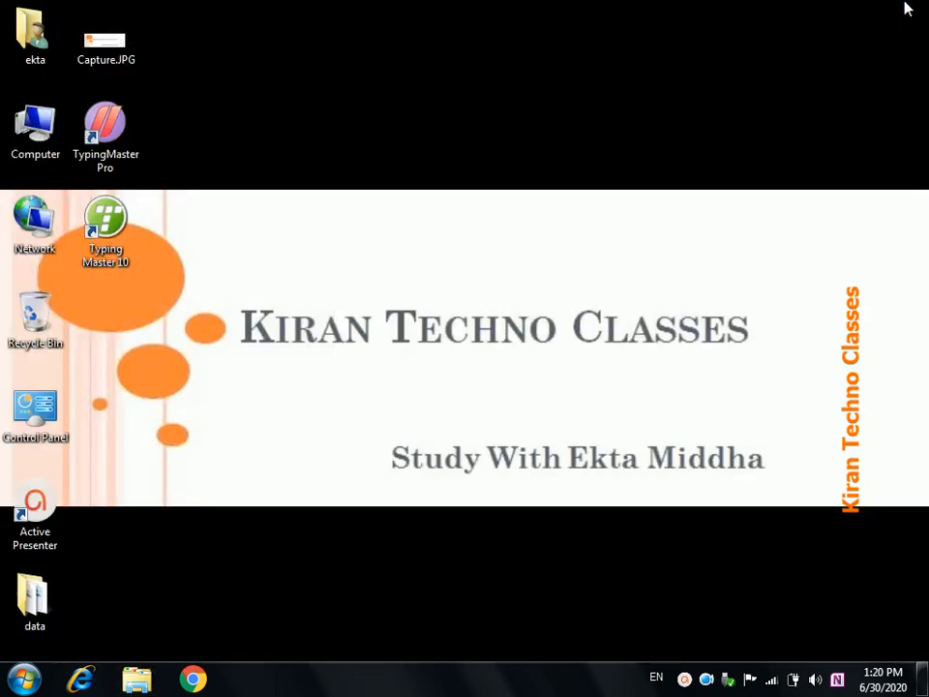
Relaunch Word with the Run command 'winword' and show the Review tools.
key(super+r)
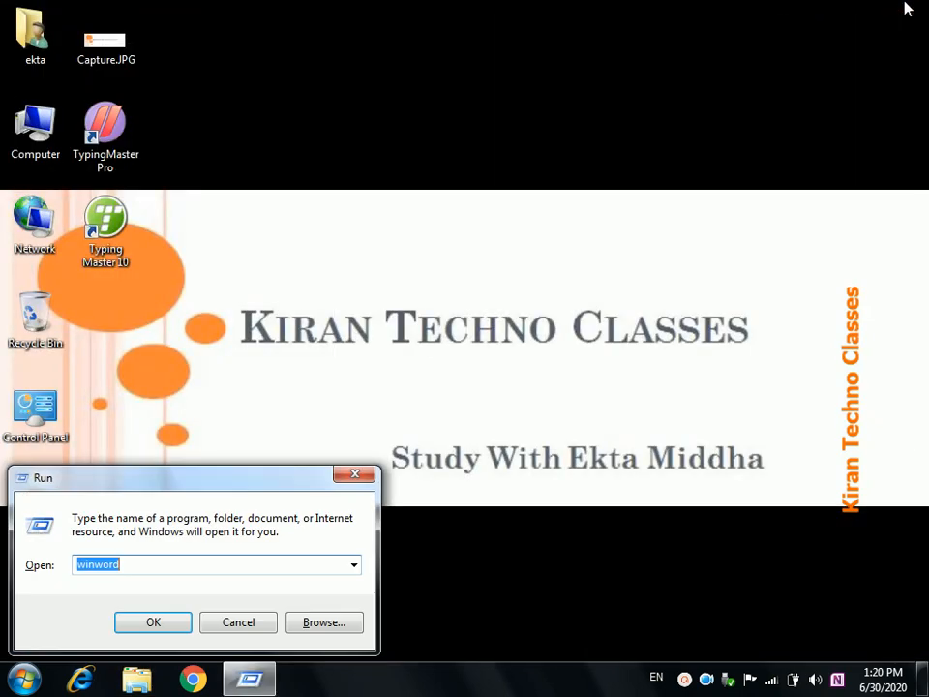
key(Return)
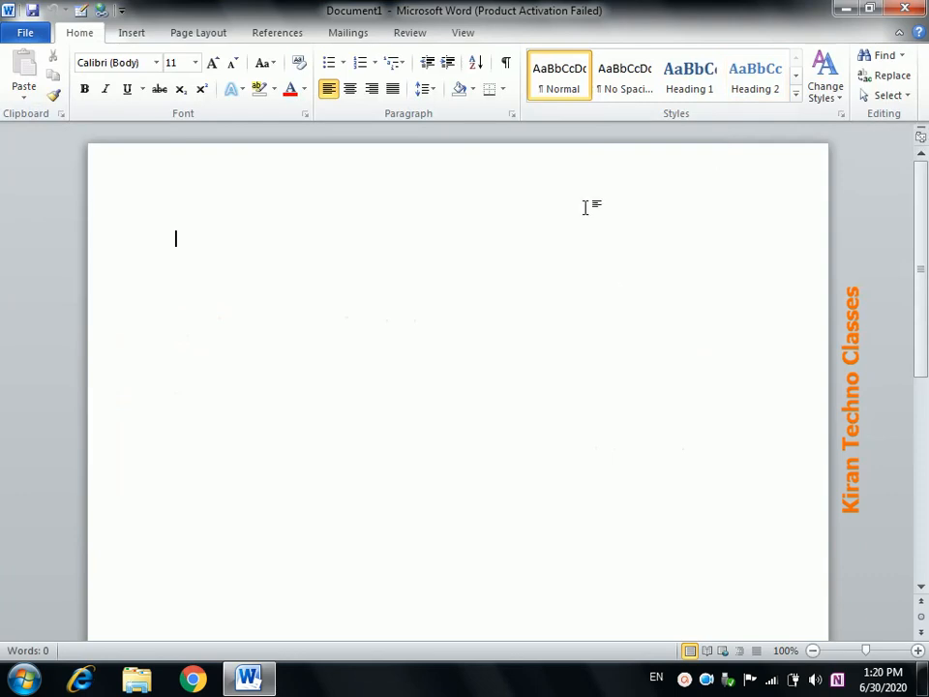
click(410, 33)
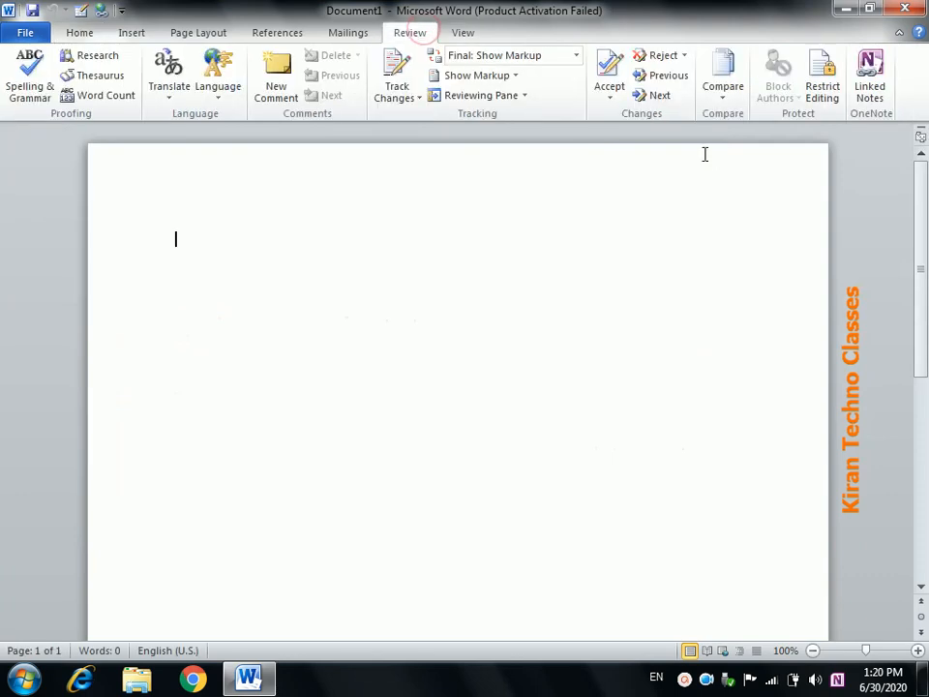
Start a new comparison with original.docx from Desktop\data as the original.
click(670, 143)
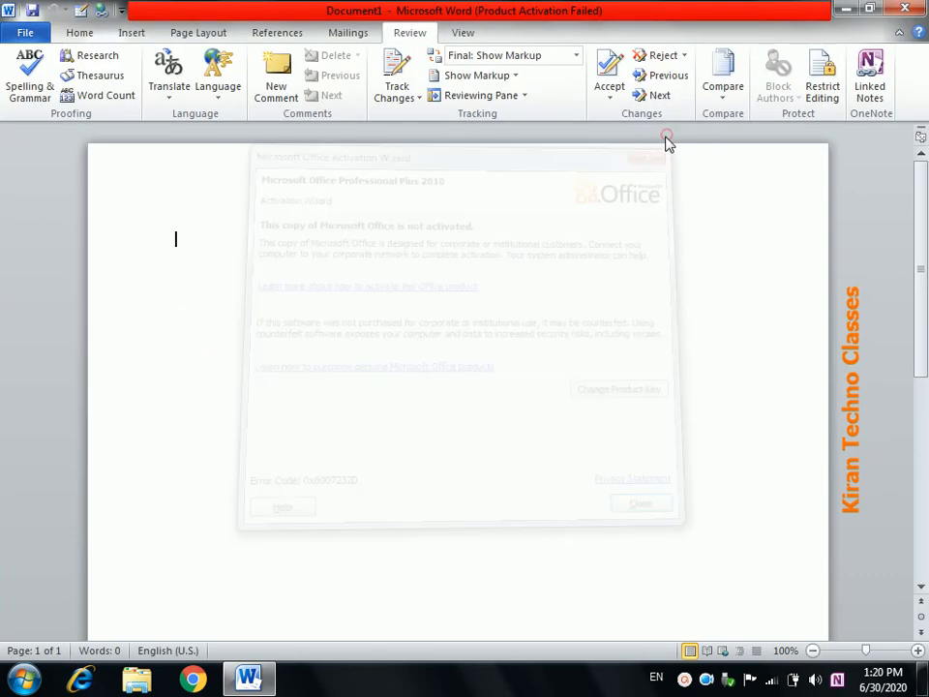
click(737, 85)
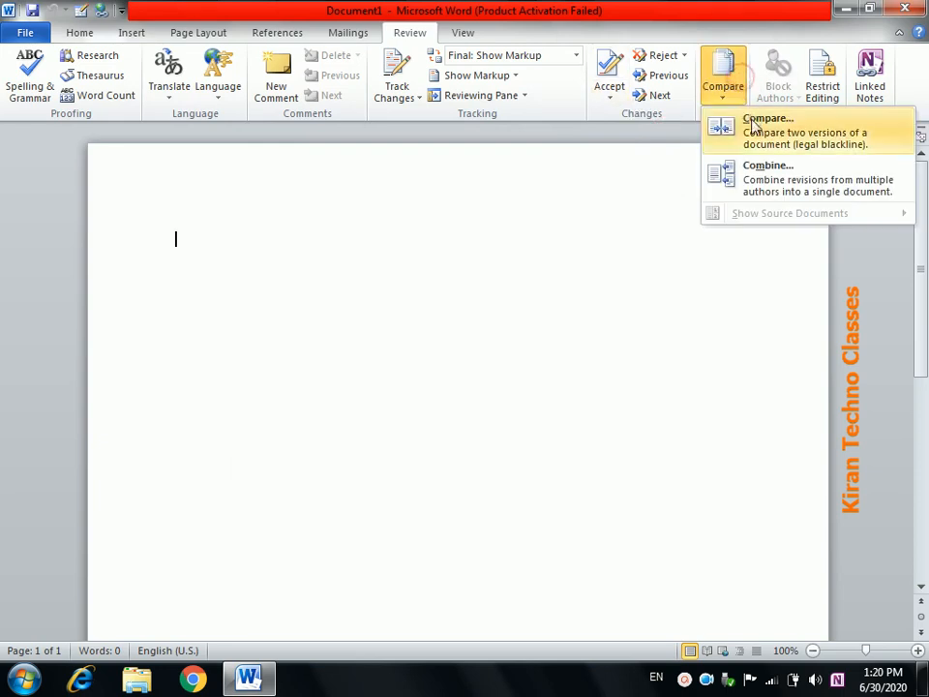
click(755, 124)
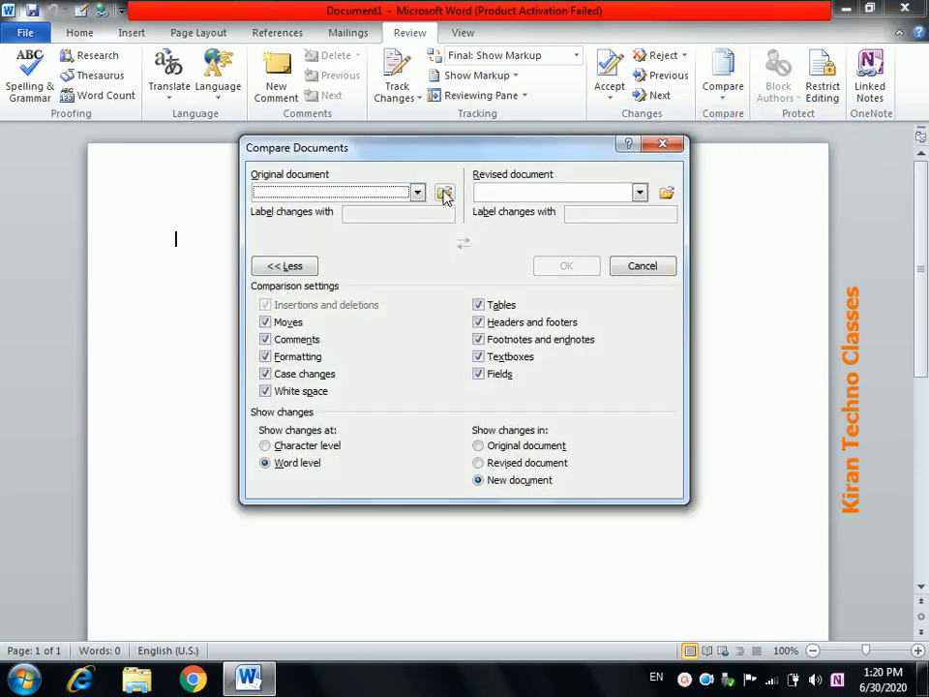
click(444, 194)
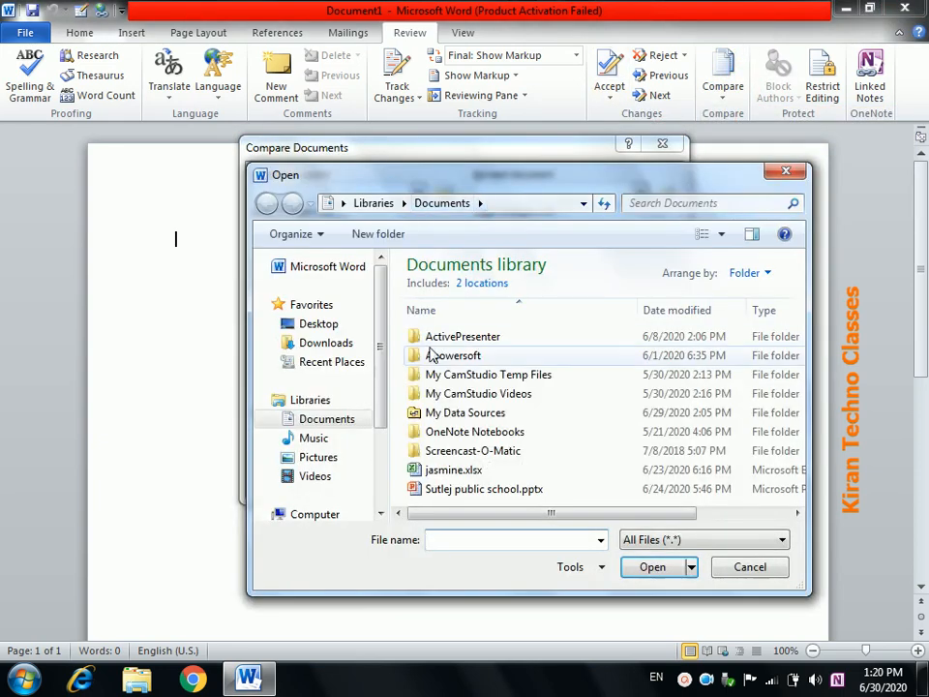
click(324, 324)
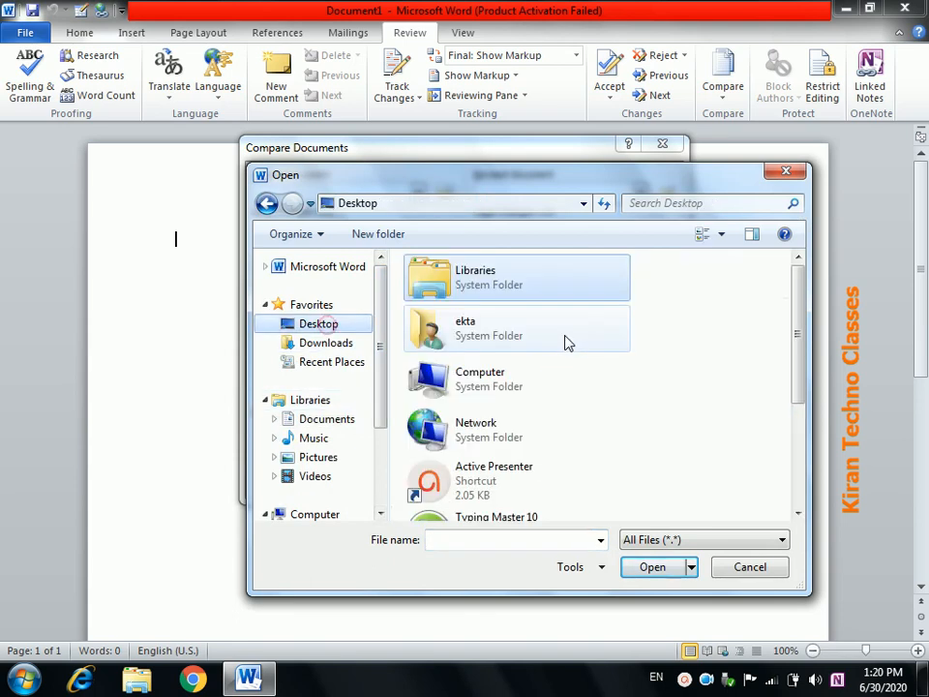
drag(797, 344, 805, 464)
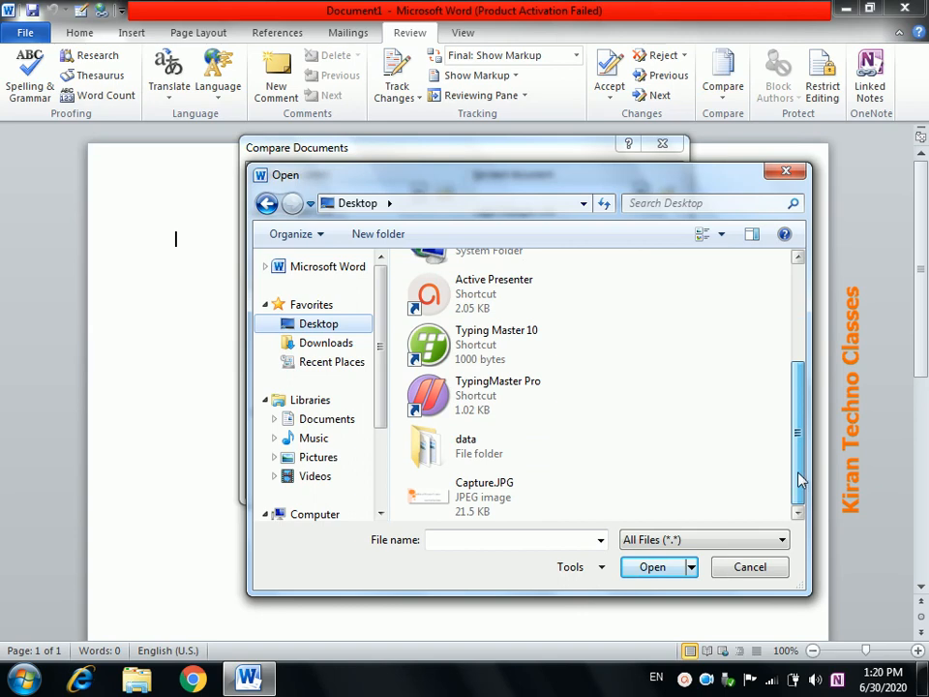
double_click(479, 457)
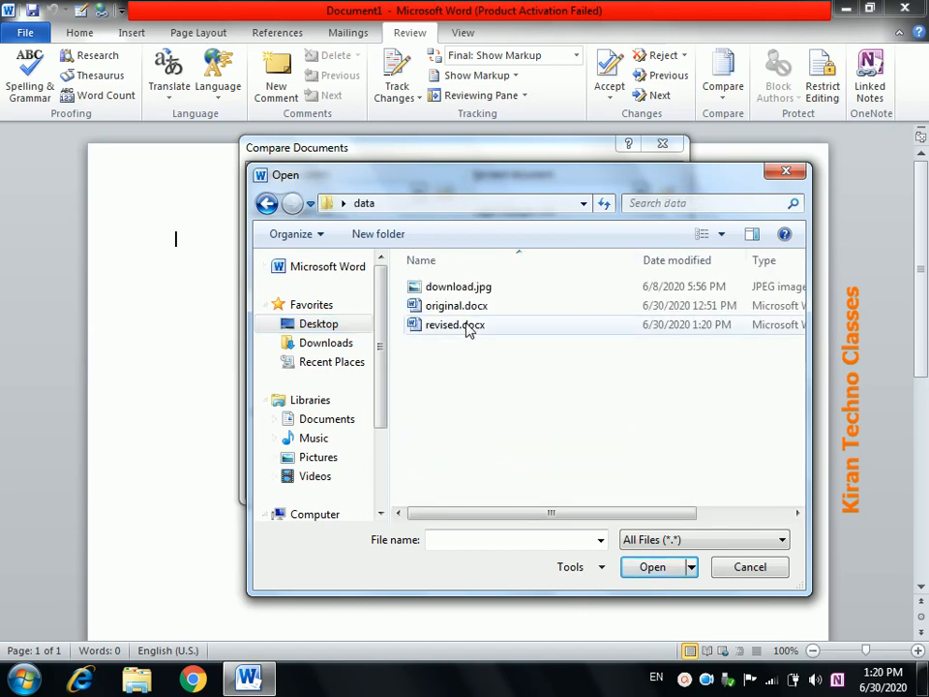
double_click(457, 307)
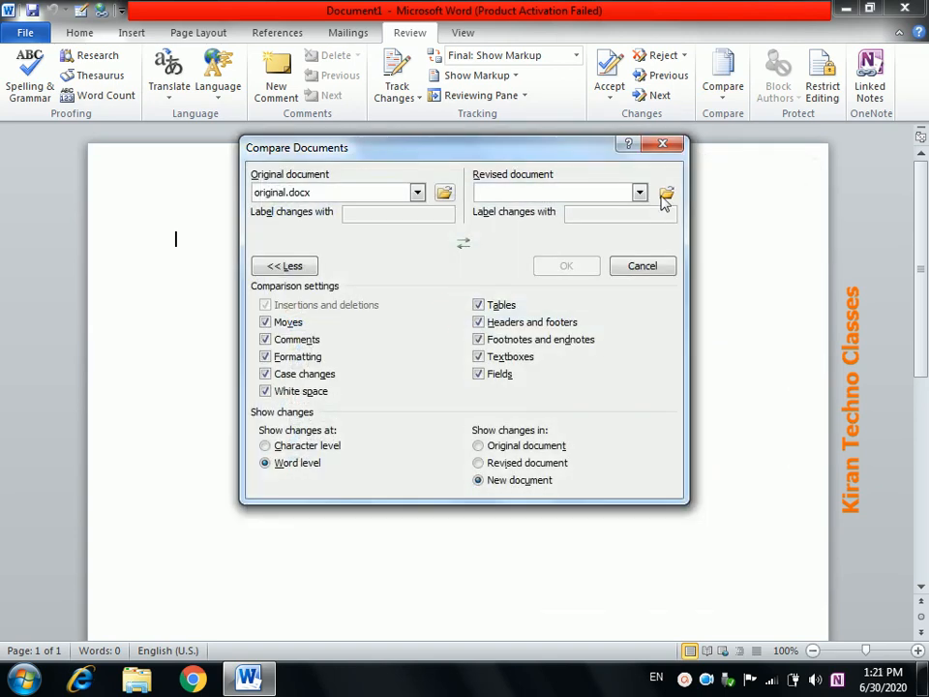
Choose revised.docx as the revised document and run the comparison.
click(666, 194)
click(570, 332)
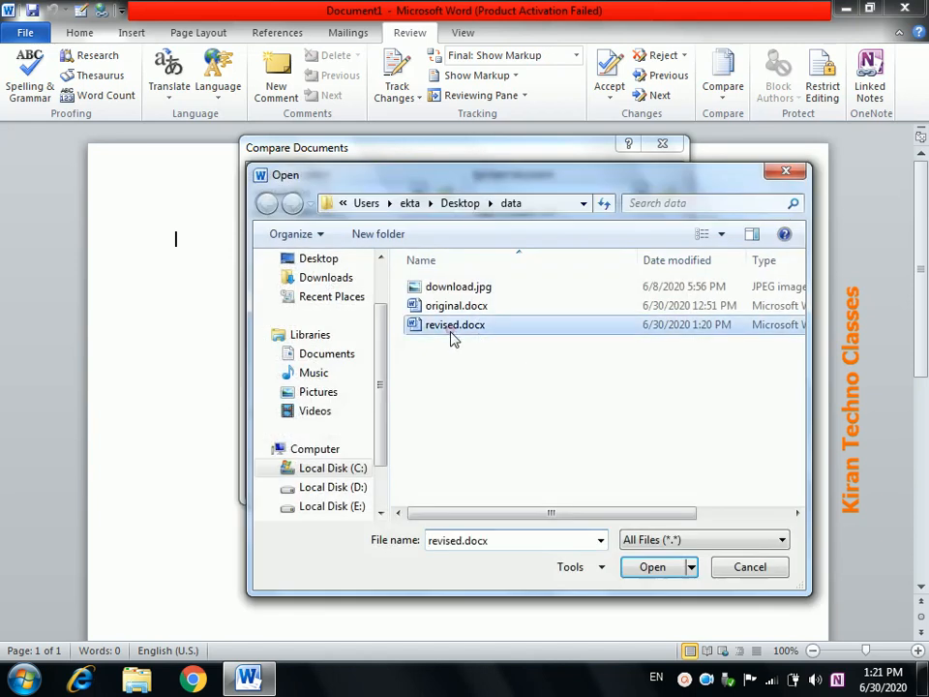
double_click(451, 332)
click(570, 268)
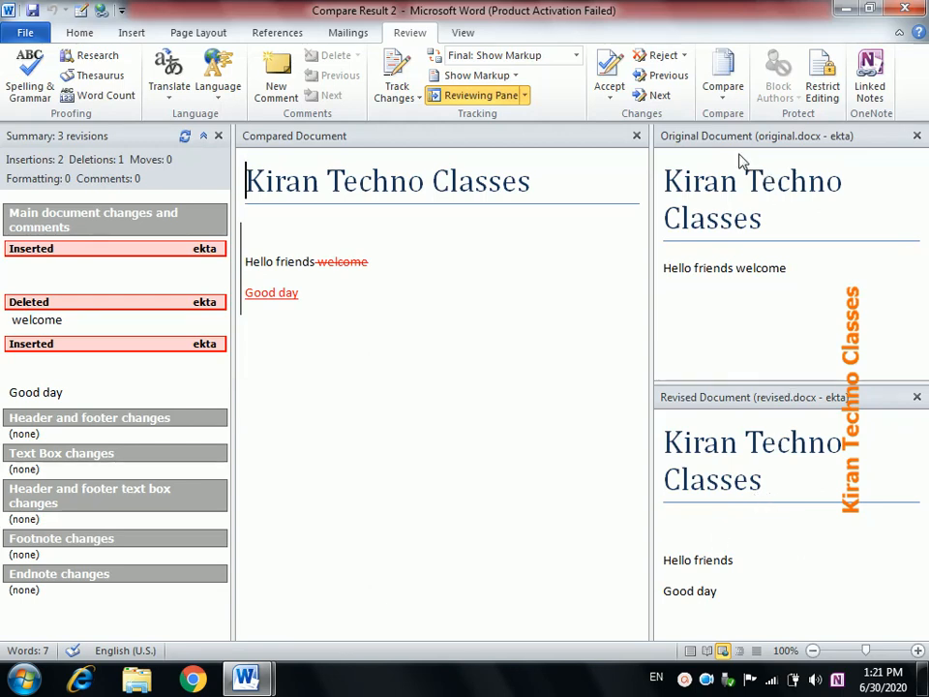
Select 'welcome' in the Original pane and the 'Good day' line in the Revised pane.
click(737, 266)
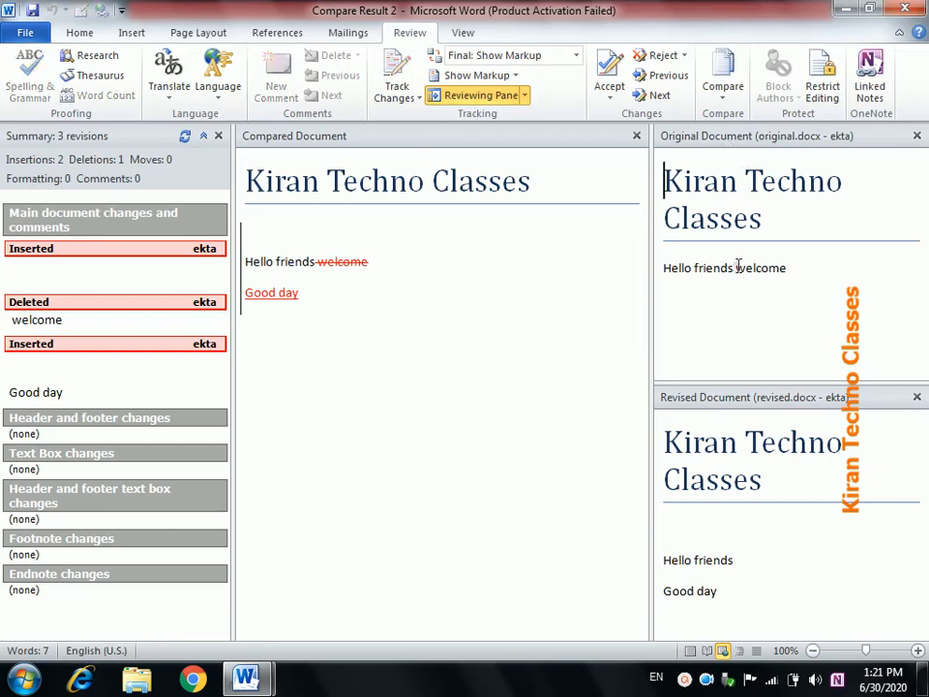
drag(747, 263, 789, 265)
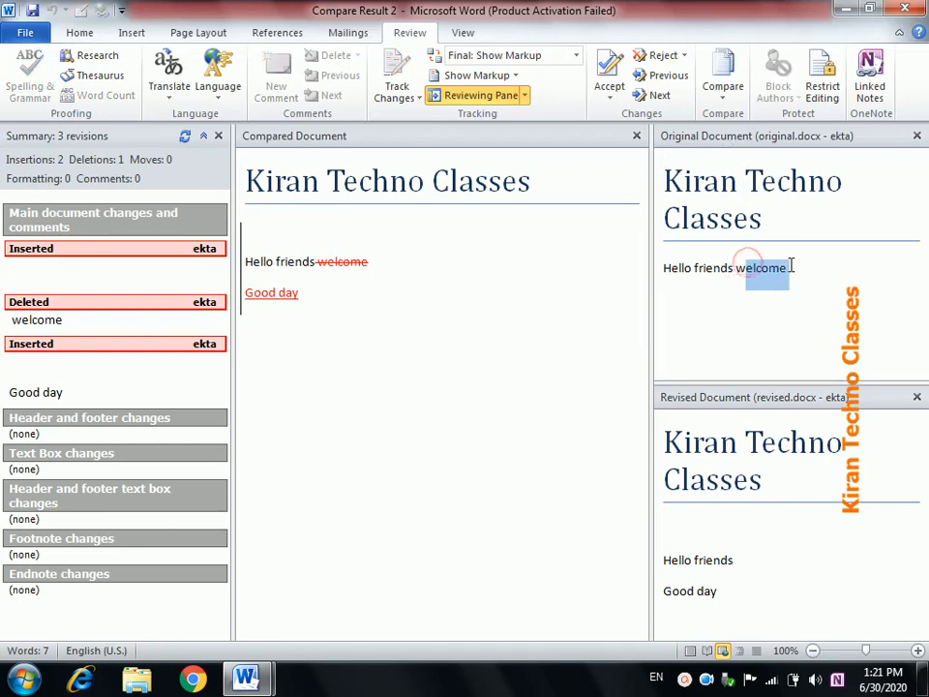
click(760, 480)
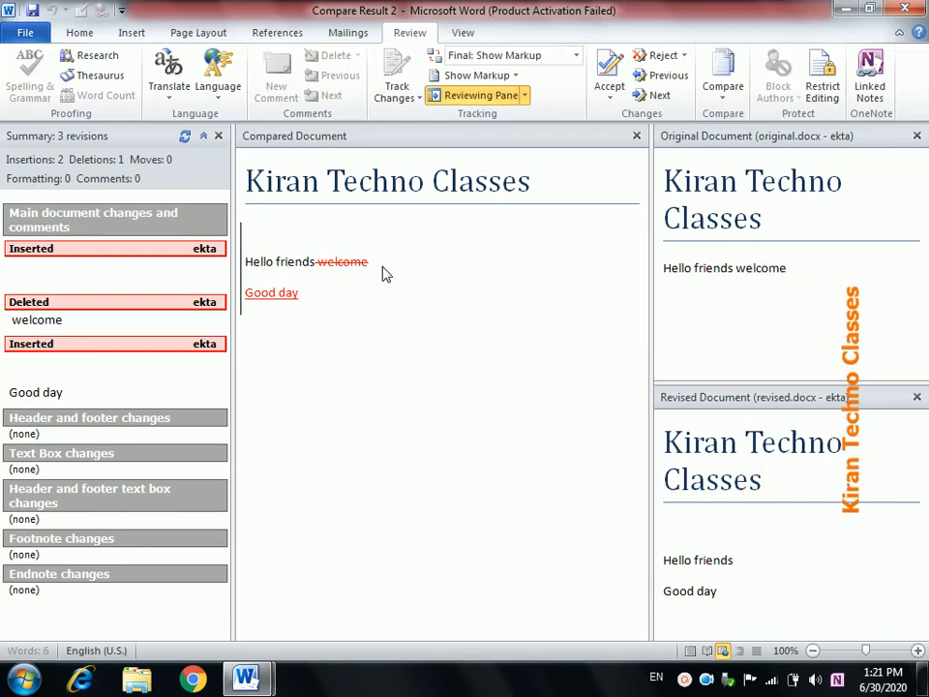
mouse_move(369, 270)
drag(724, 591, 683, 584)
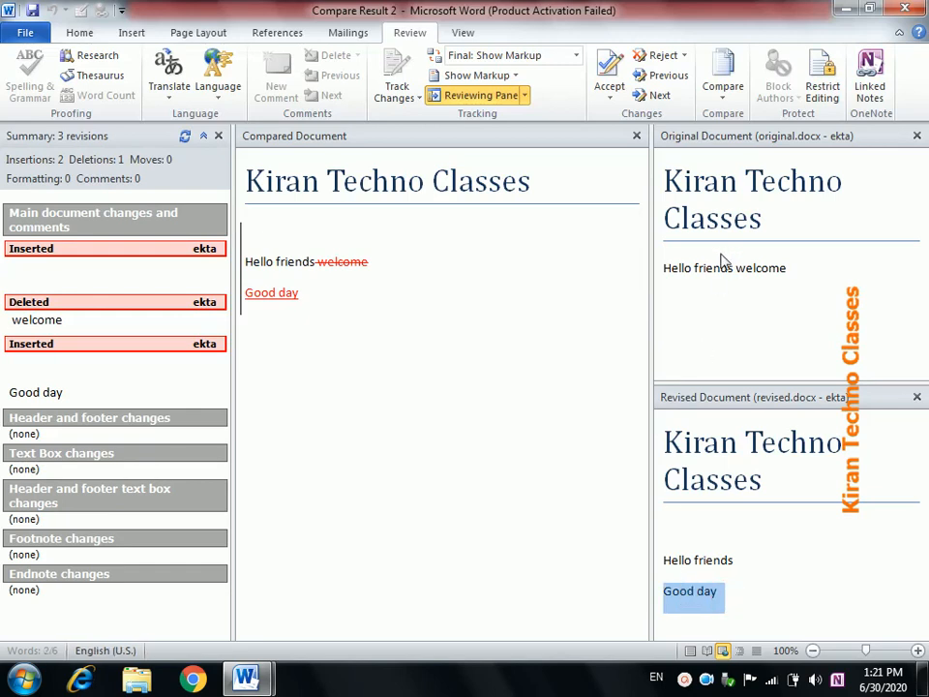
drag(789, 269, 746, 269)
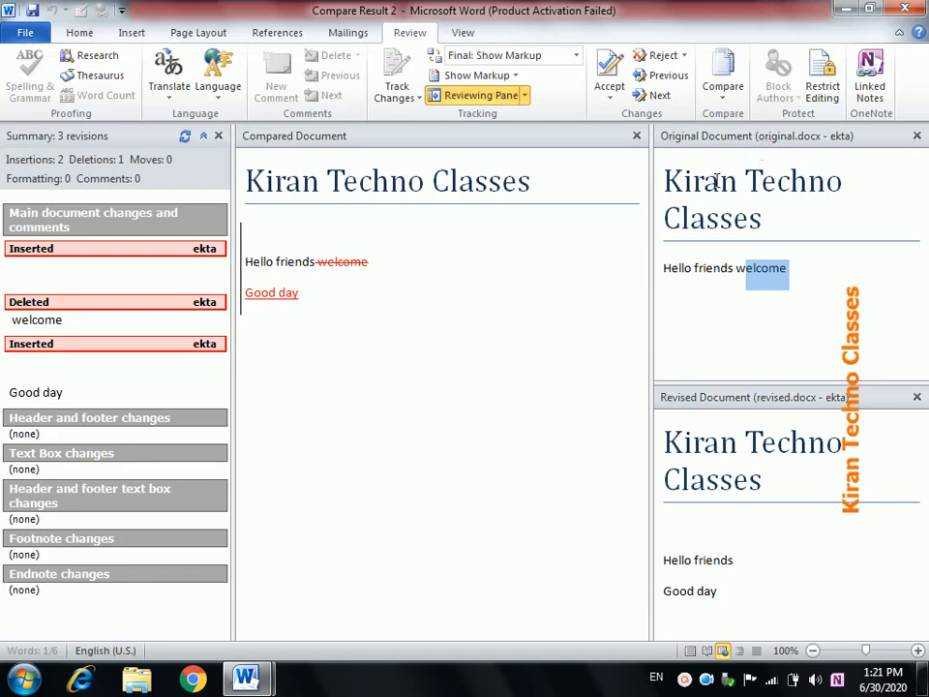
Place the caret after the inserted 'Good day' in the compared document and open the Compare menu.
click(305, 292)
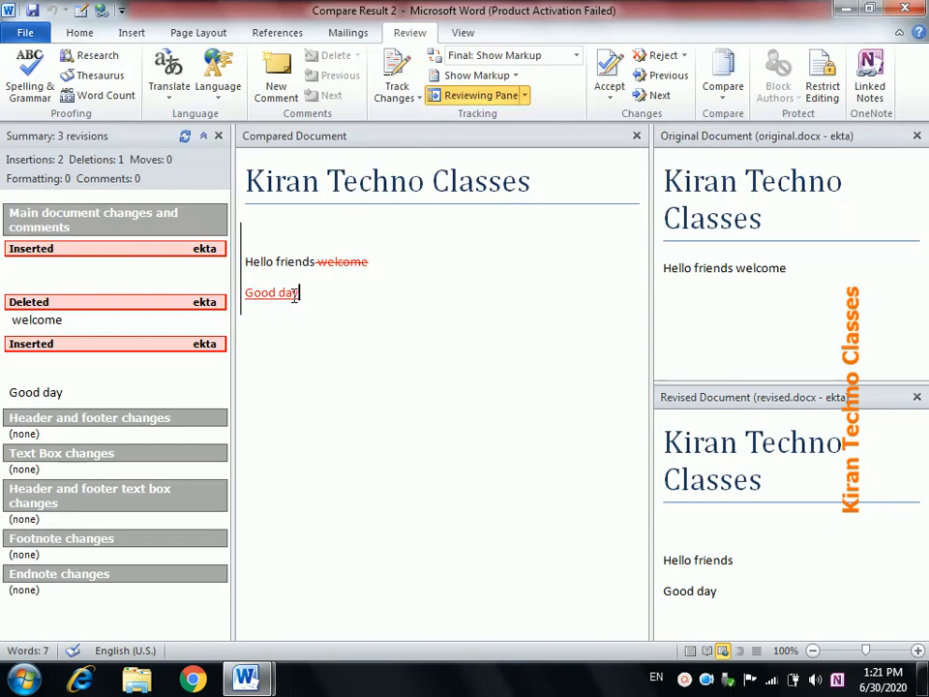
mouse_move(289, 297)
click(328, 294)
click(723, 87)
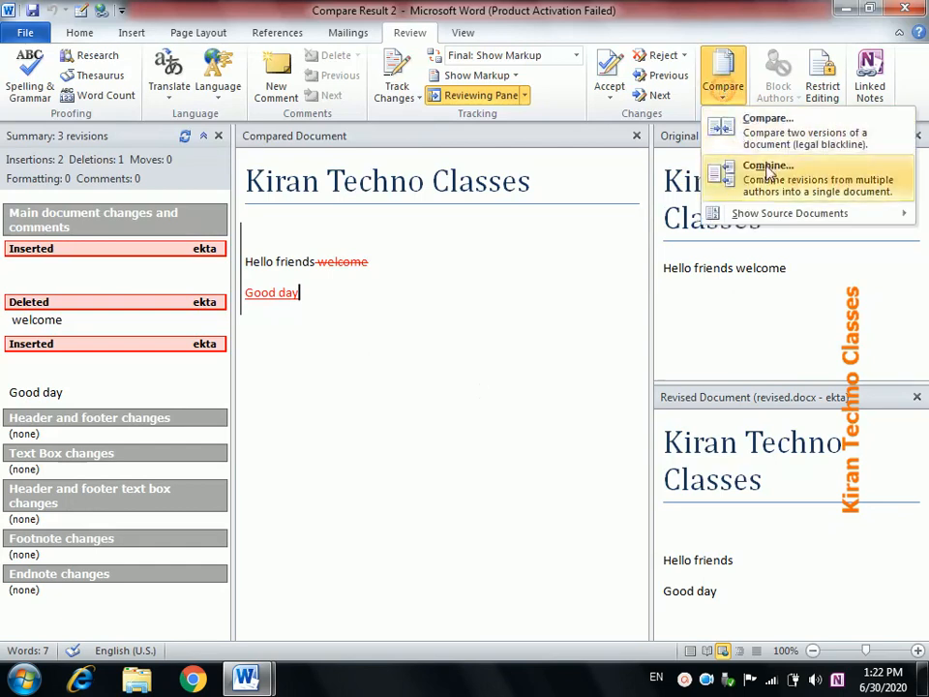
Close Compare Result 2 without saving it.
click(475, 295)
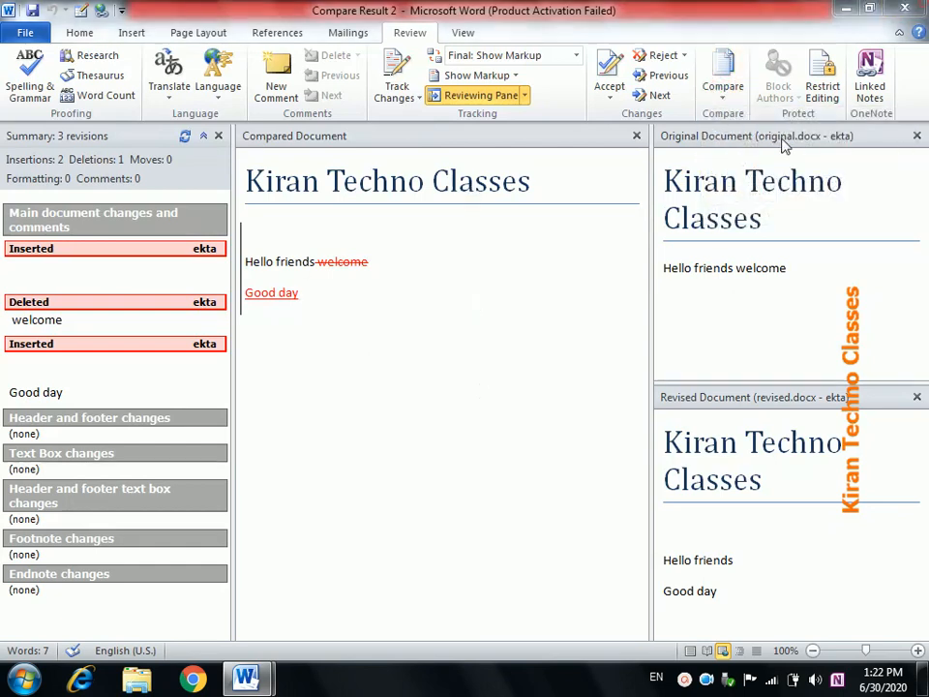
key(ctrl+w)
click(468, 362)
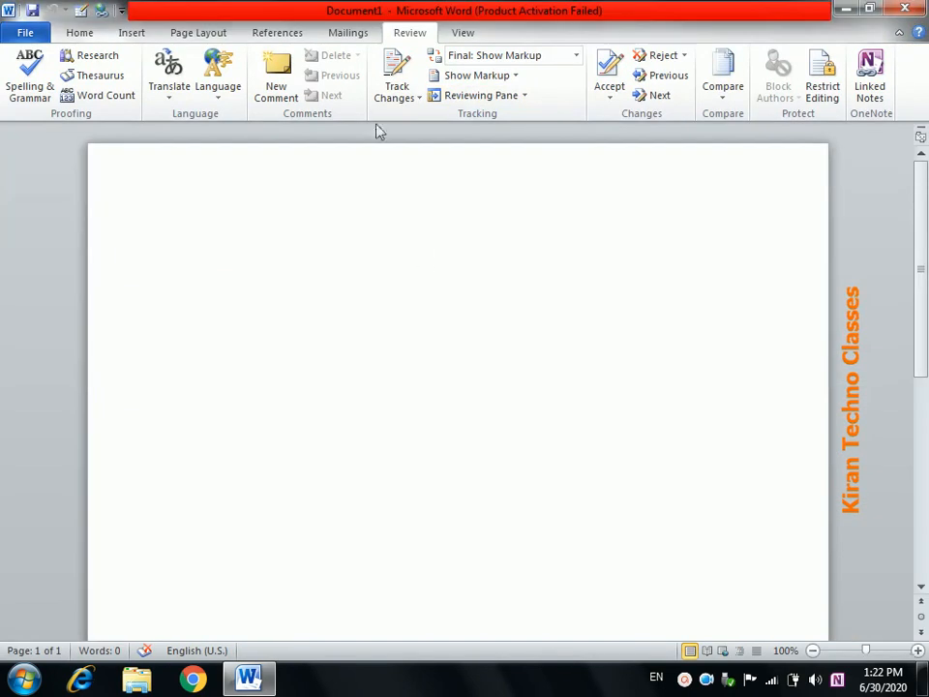
Combine original.docx (original) with revised.docx (revised) into a new combined document.
click(719, 96)
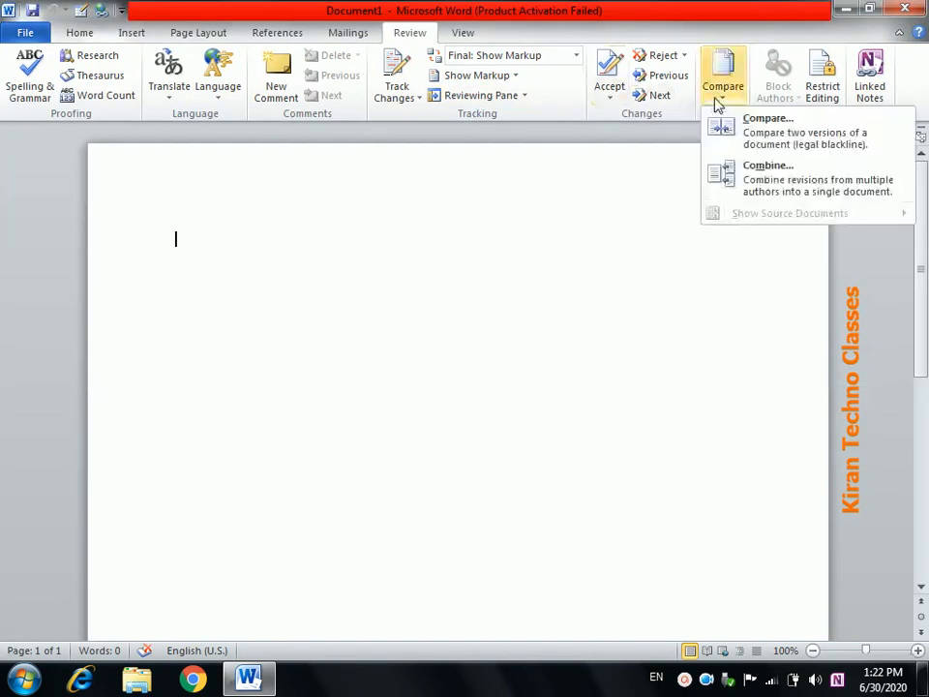
click(748, 182)
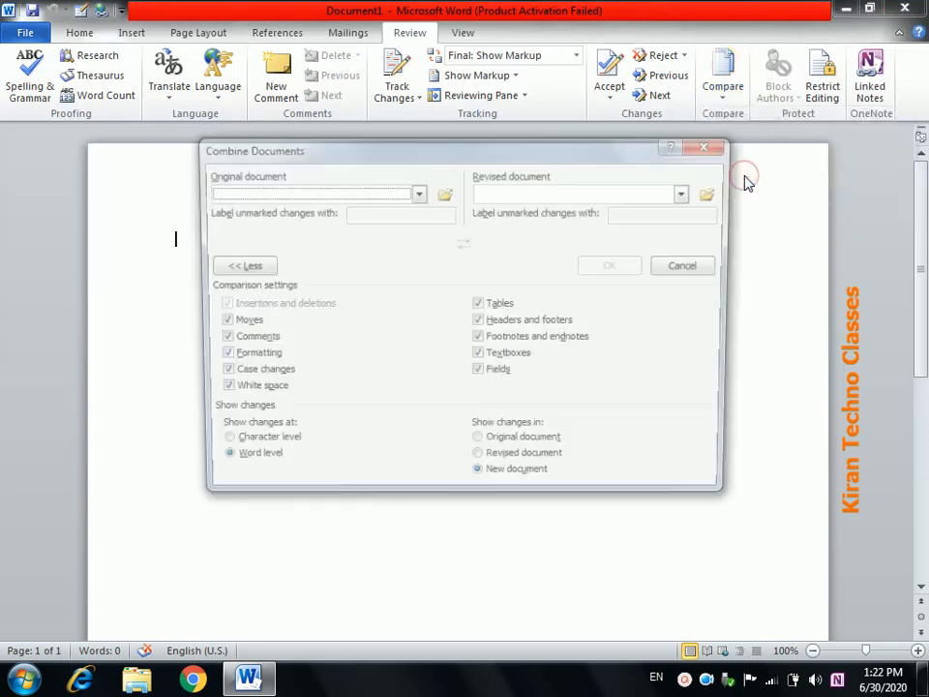
click(417, 192)
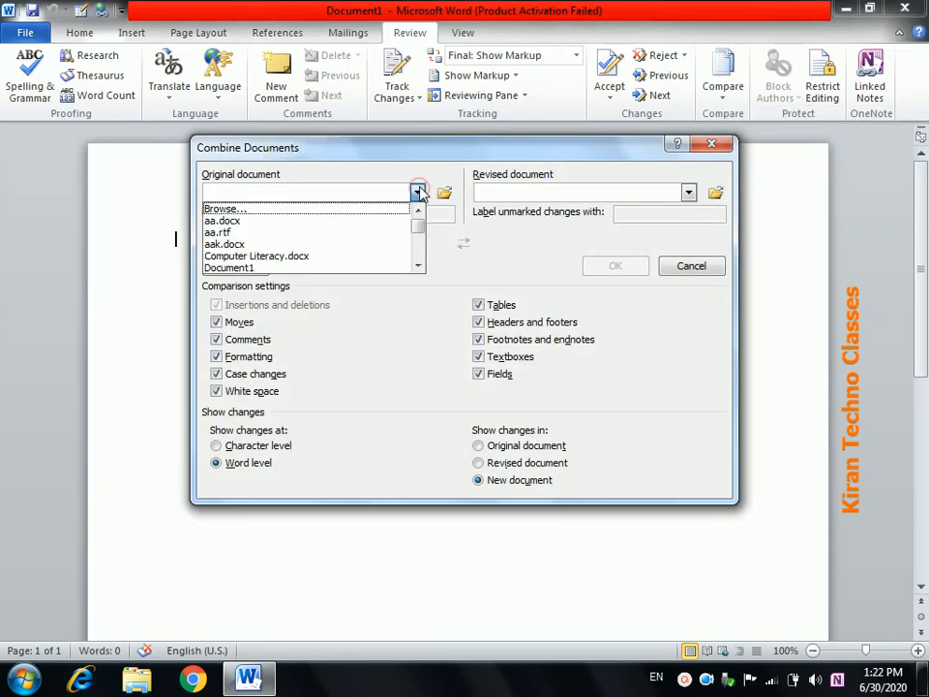
click(417, 192)
click(443, 194)
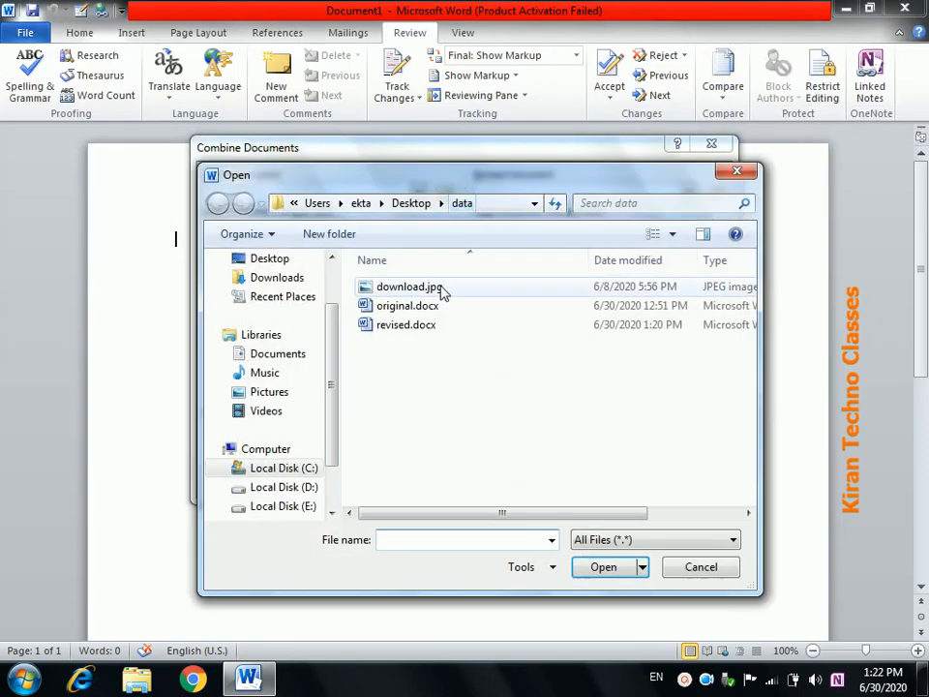
double_click(425, 305)
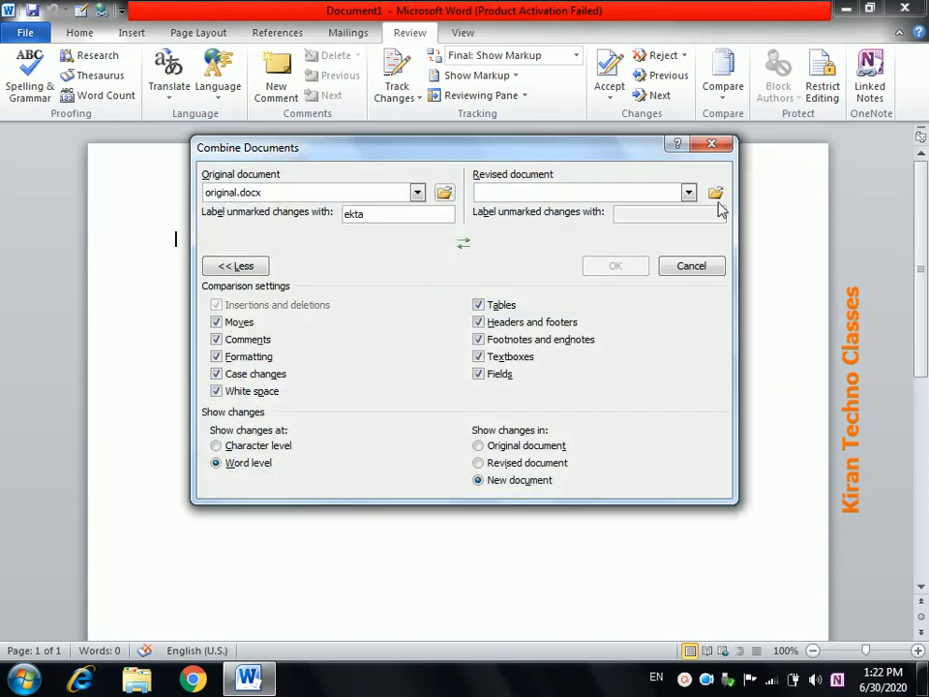
click(716, 194)
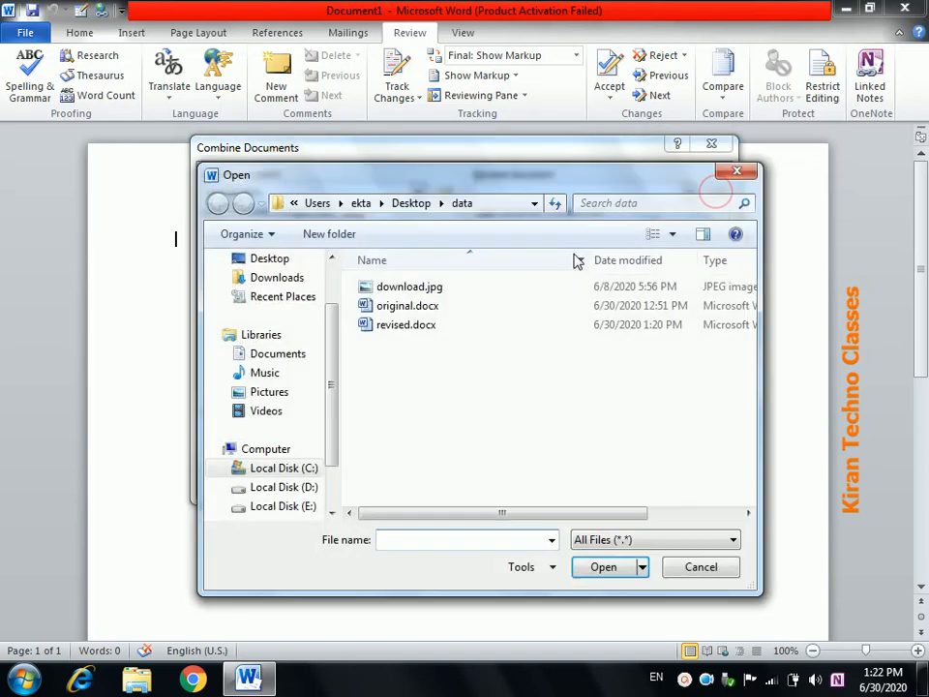
click(410, 329)
double_click(411, 329)
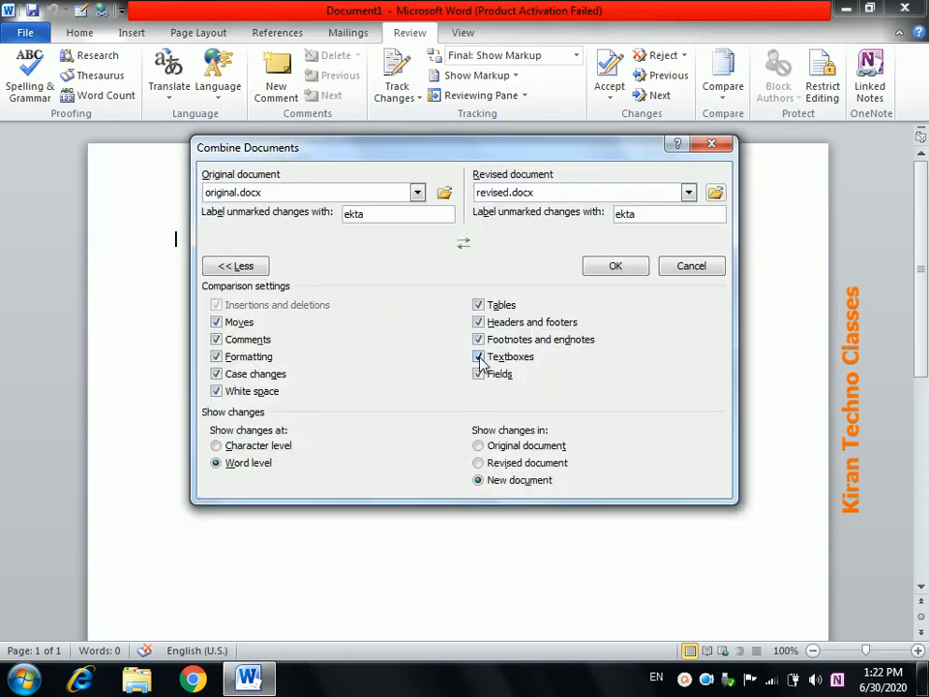
click(616, 268)
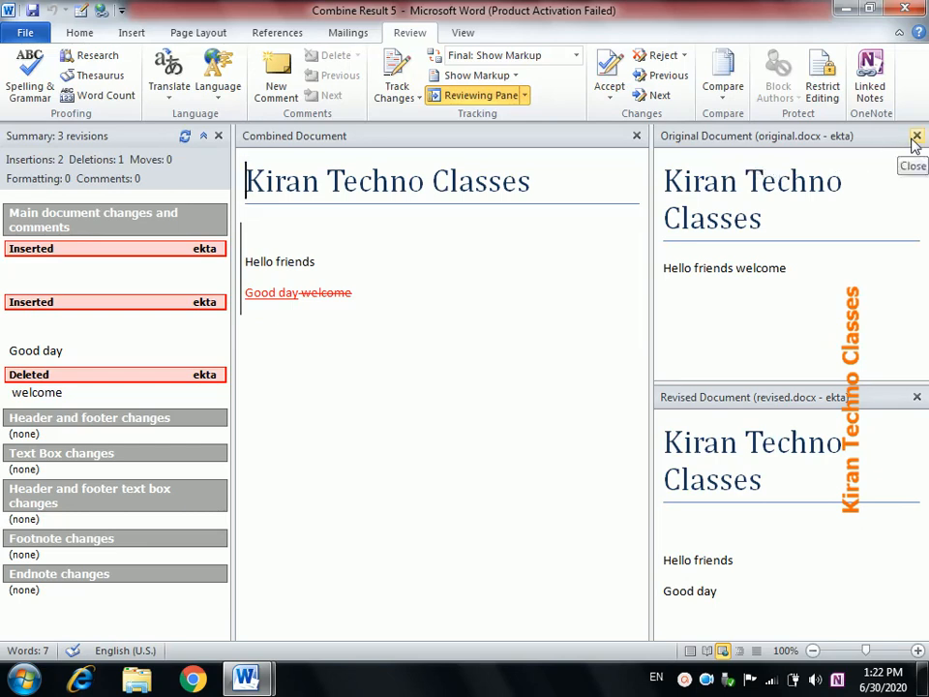
Close the Original Document, Revised Document and Reviewing panes around Combine Result 5.
mouse_move(303, 296)
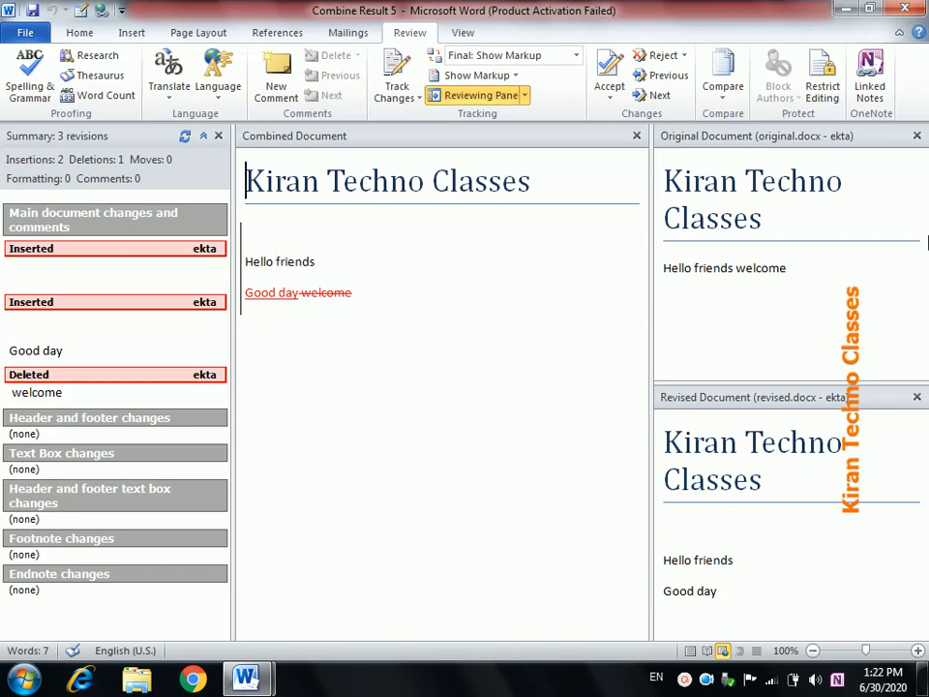
click(916, 136)
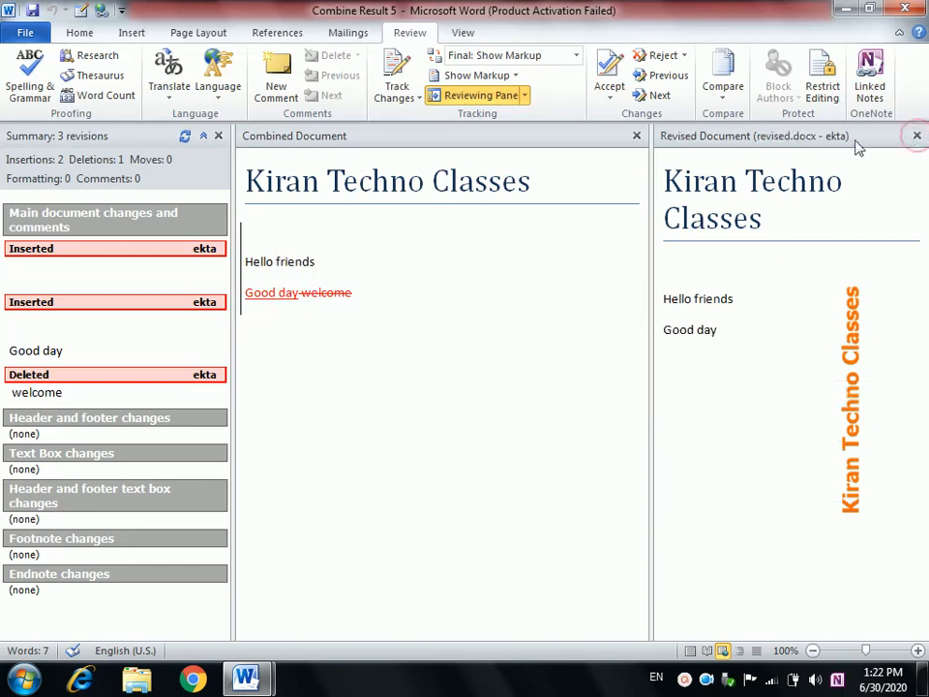
click(916, 137)
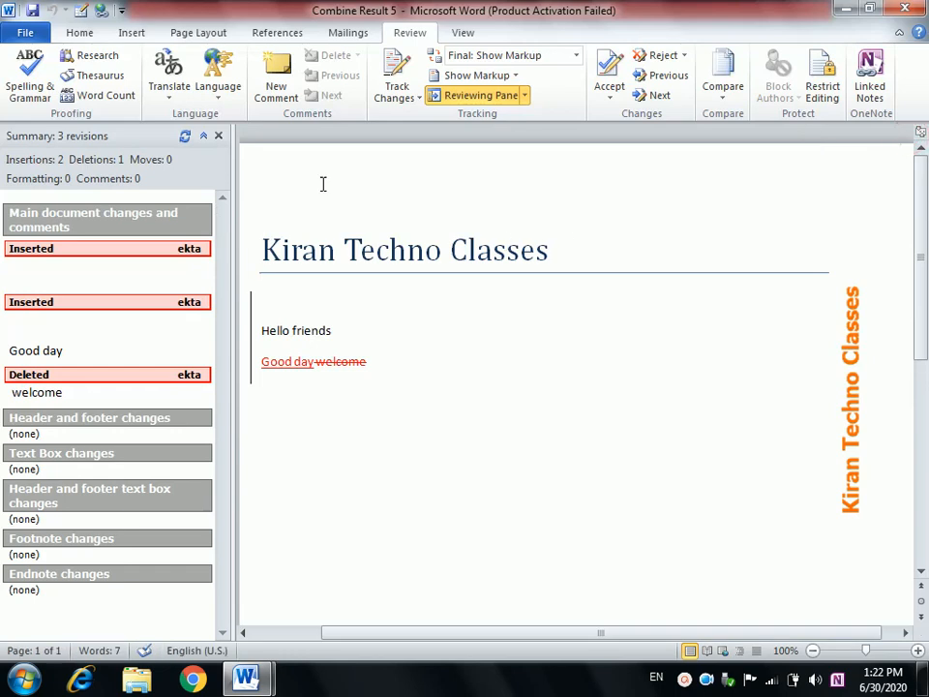
click(217, 135)
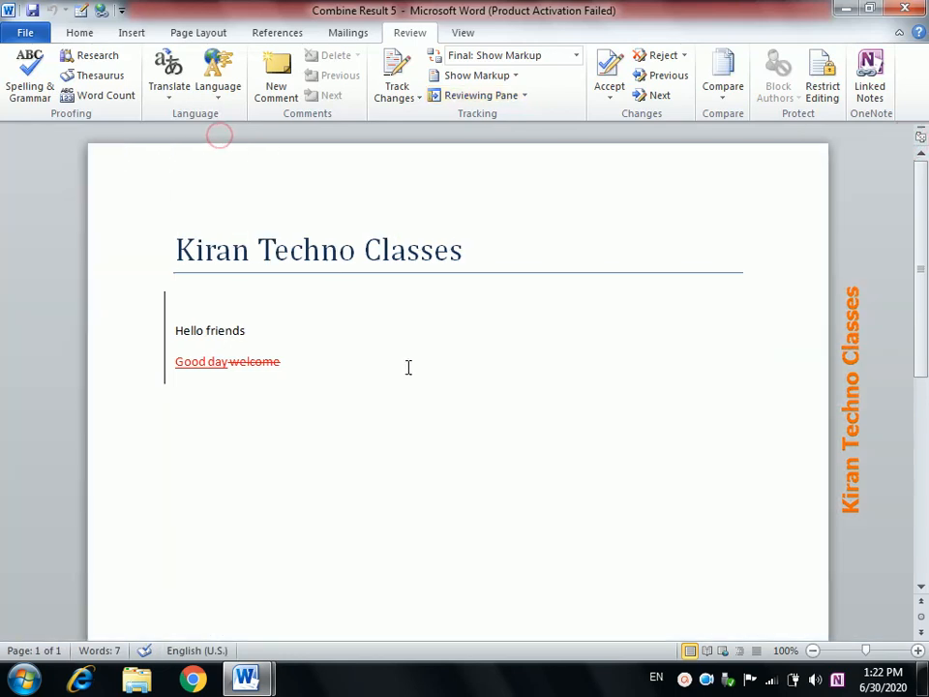